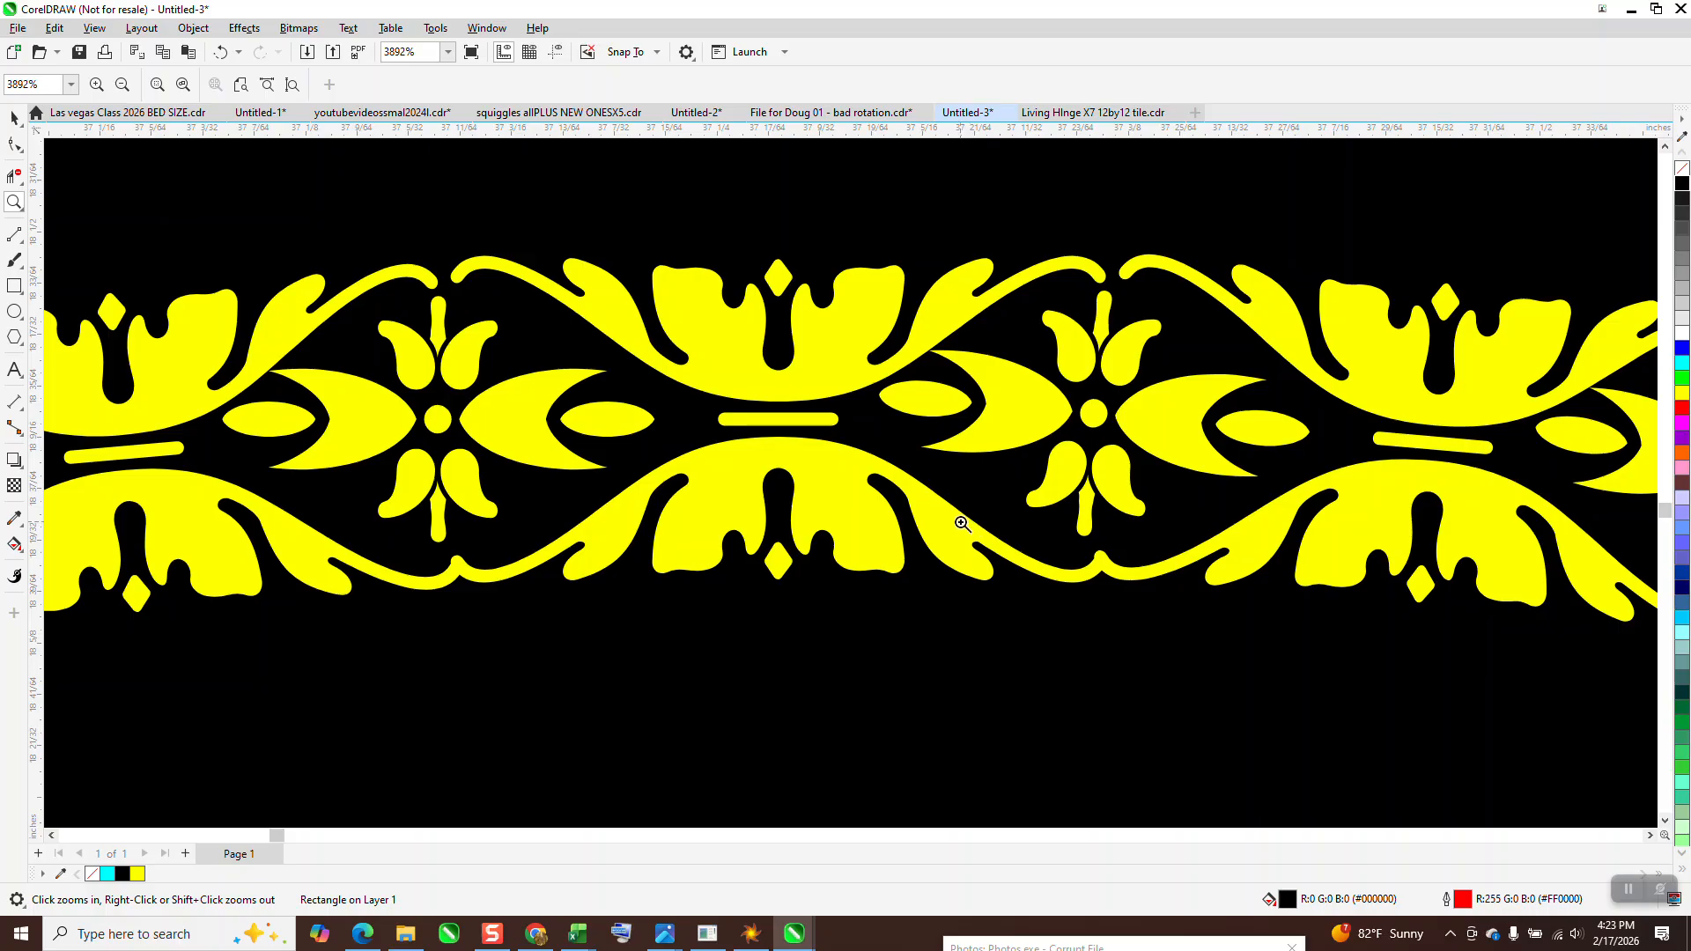
Examine the yellow ornamental border running around the circle on the black square
scroll(767, 442, down, 1)
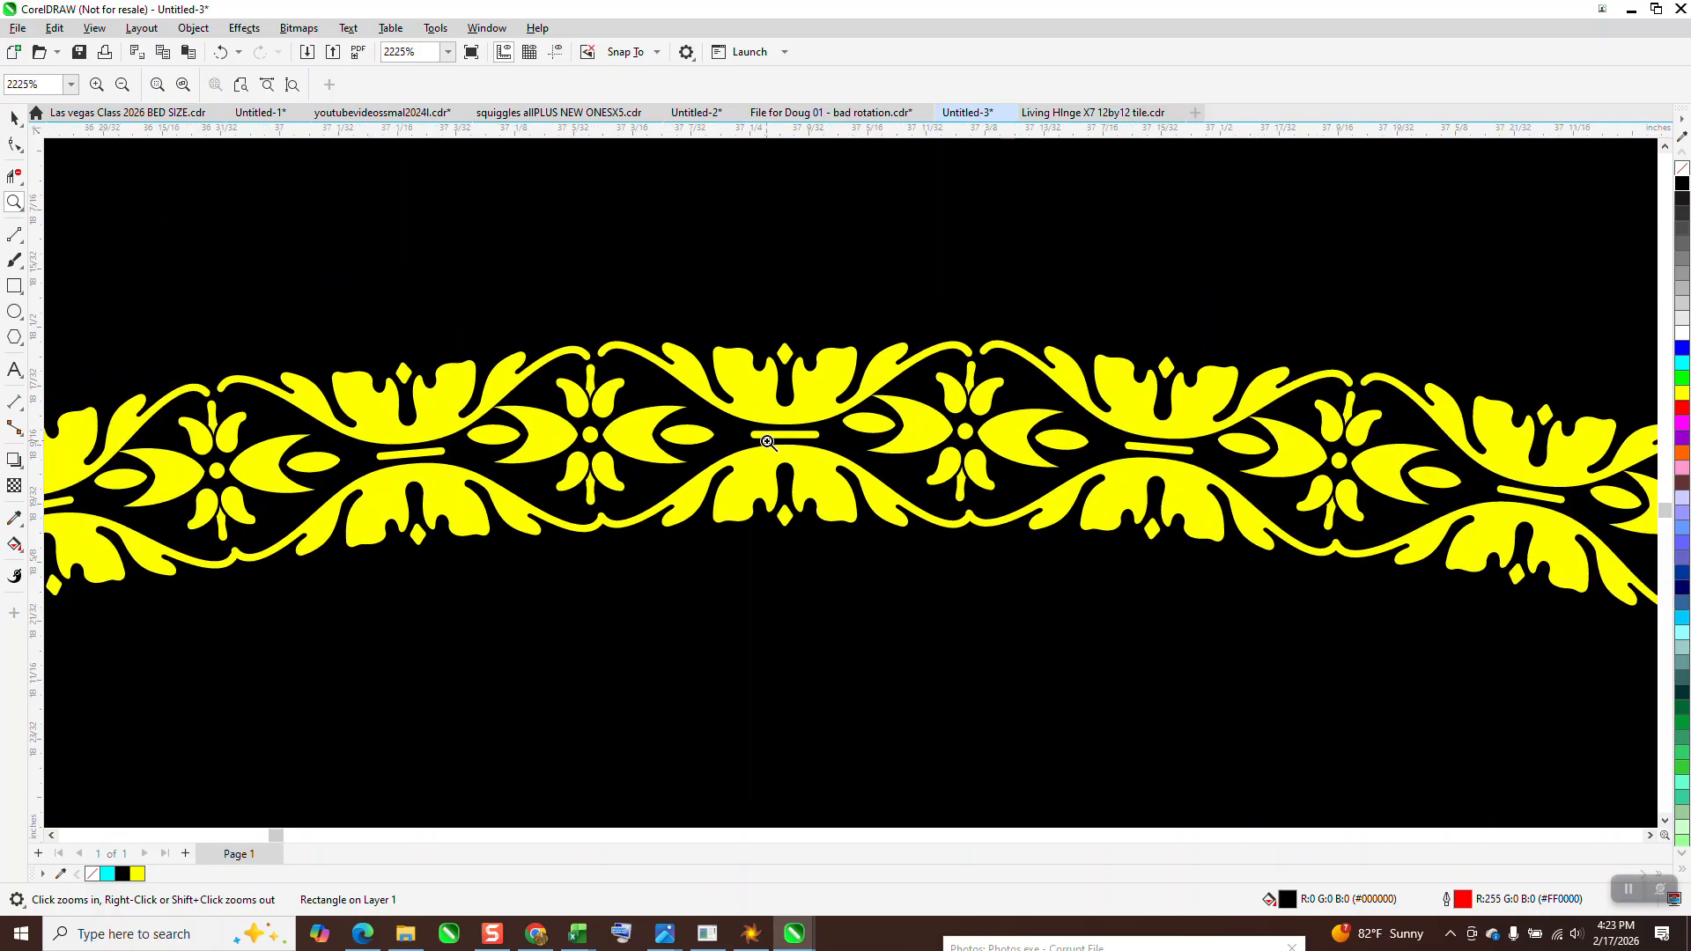
scroll(767, 442, down, 1)
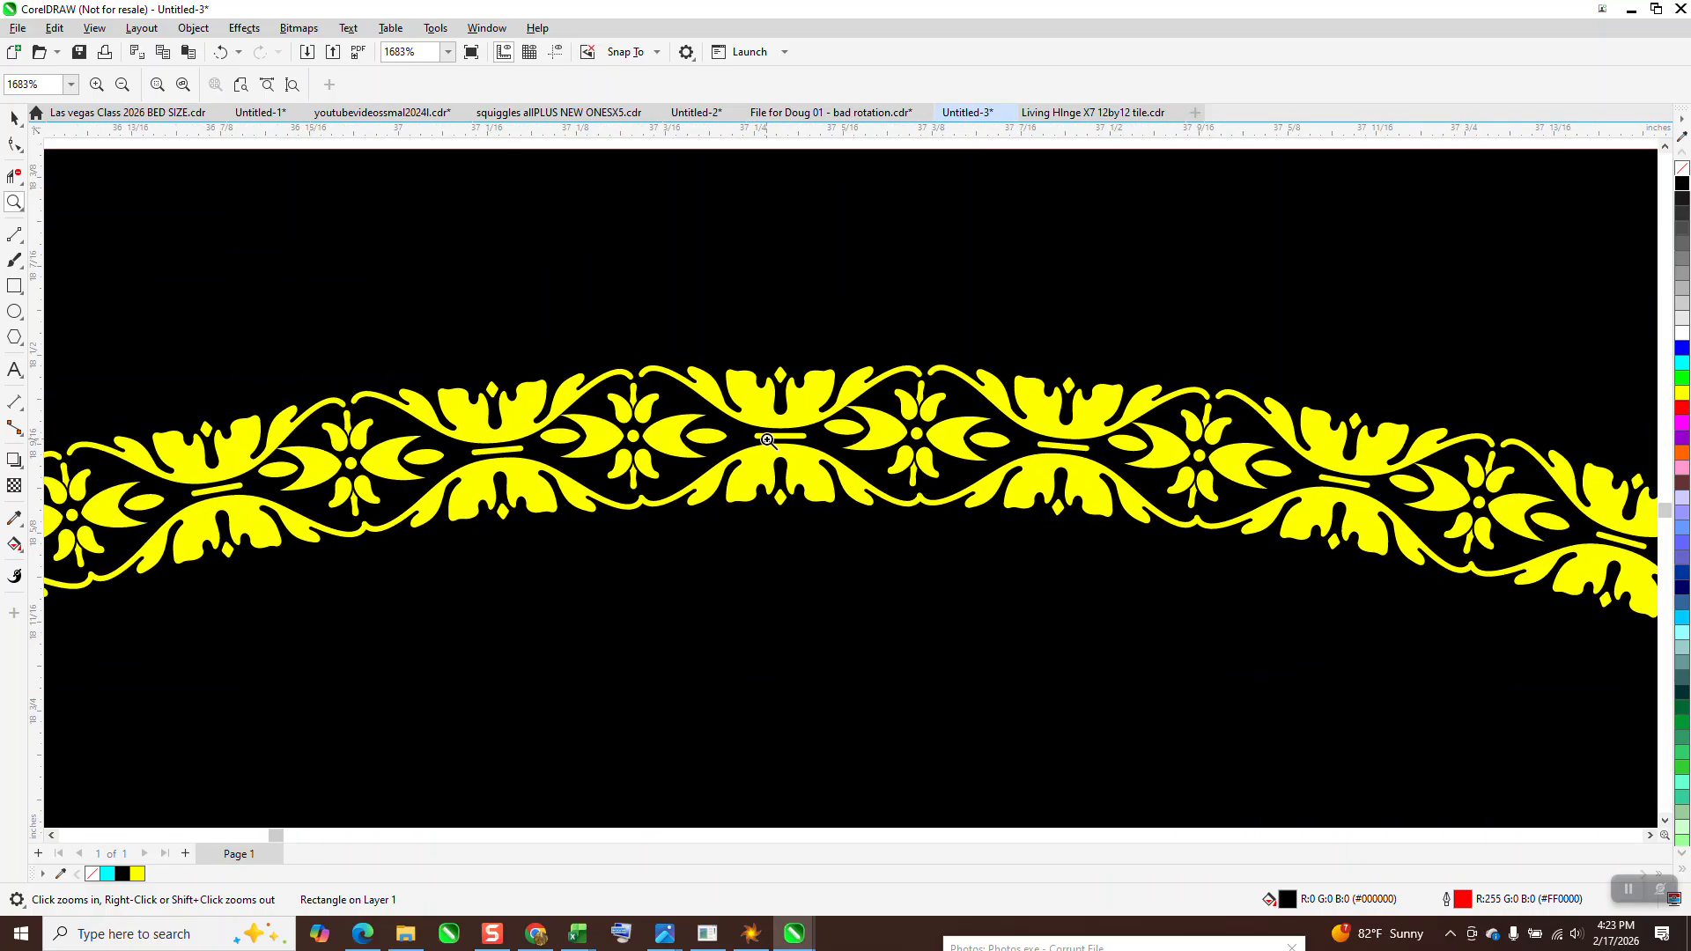
scroll(768, 440, down, 6)
scroll(767, 436, down, 5)
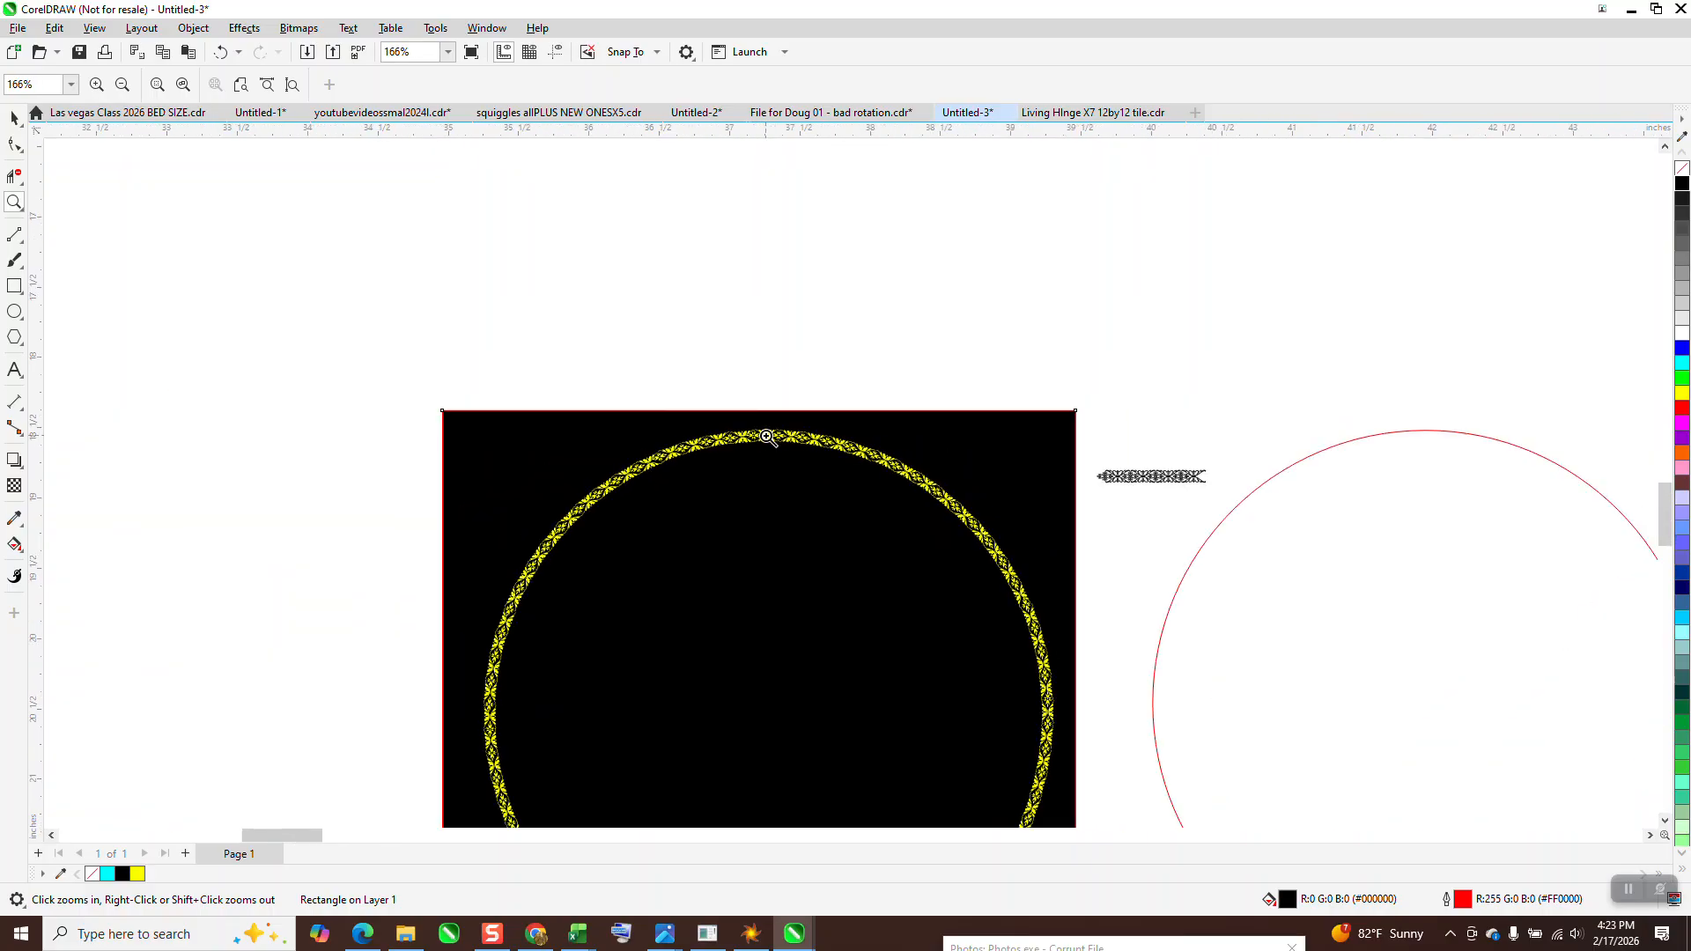
Switch to Chrome to view the Ornamentos Orlas y Vinetas font in dafont.com's VINES search, and return to CorelDRAW's Untitled-3 drawing
click(535, 933)
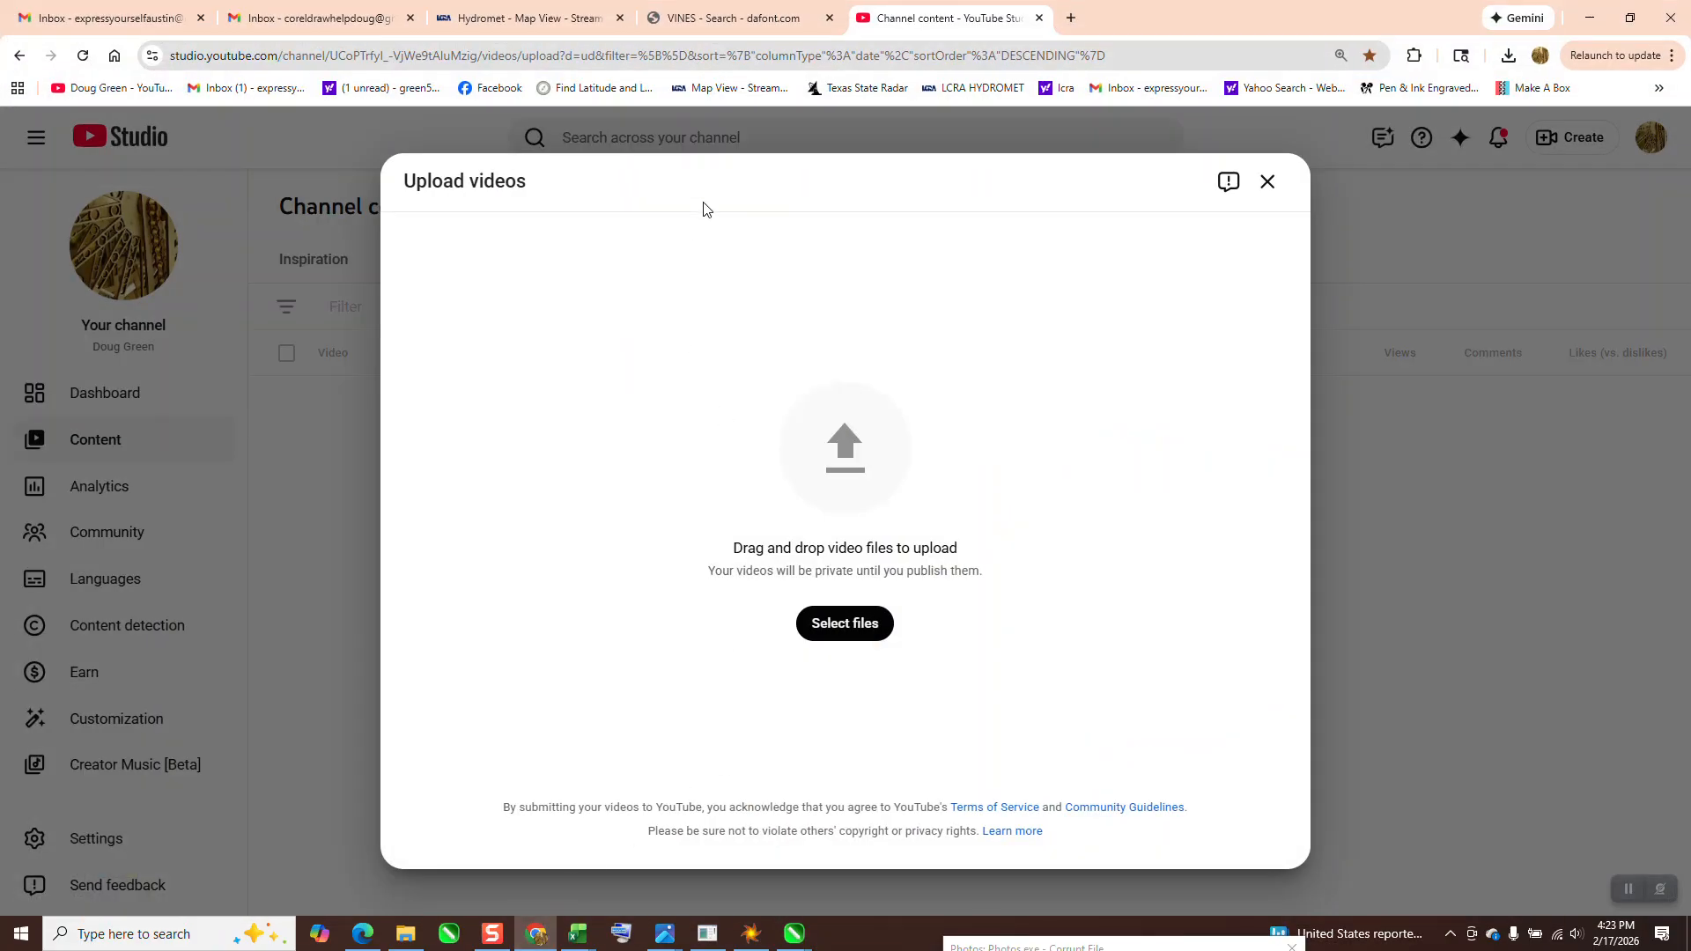
click(746, 20)
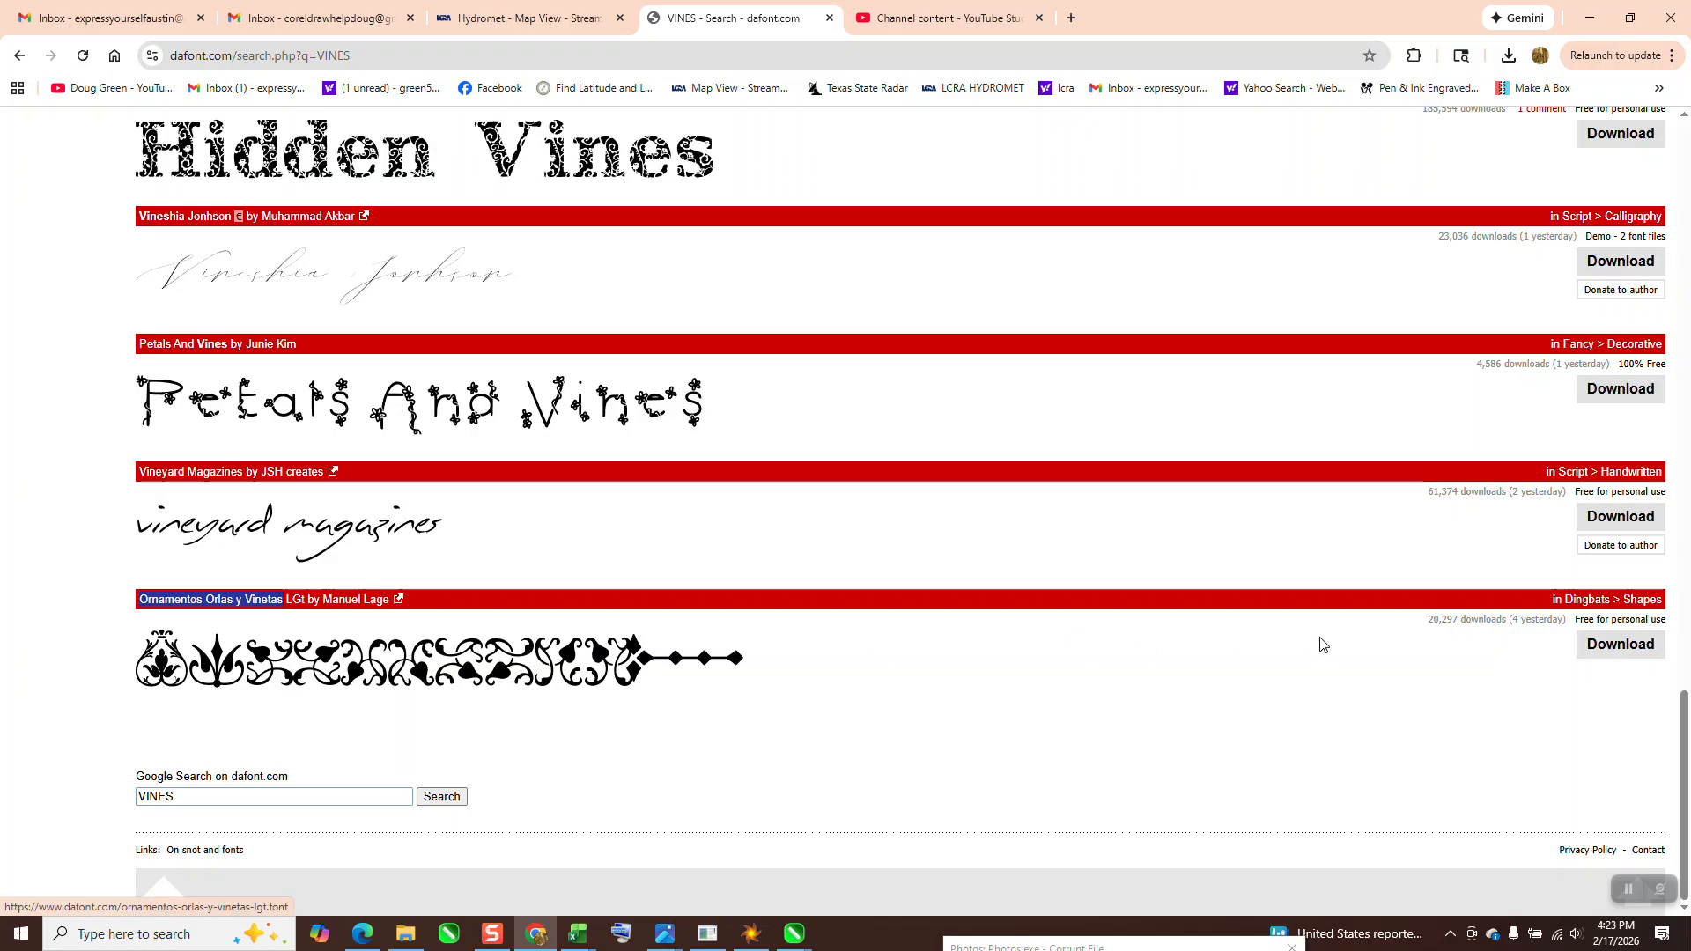
click(794, 934)
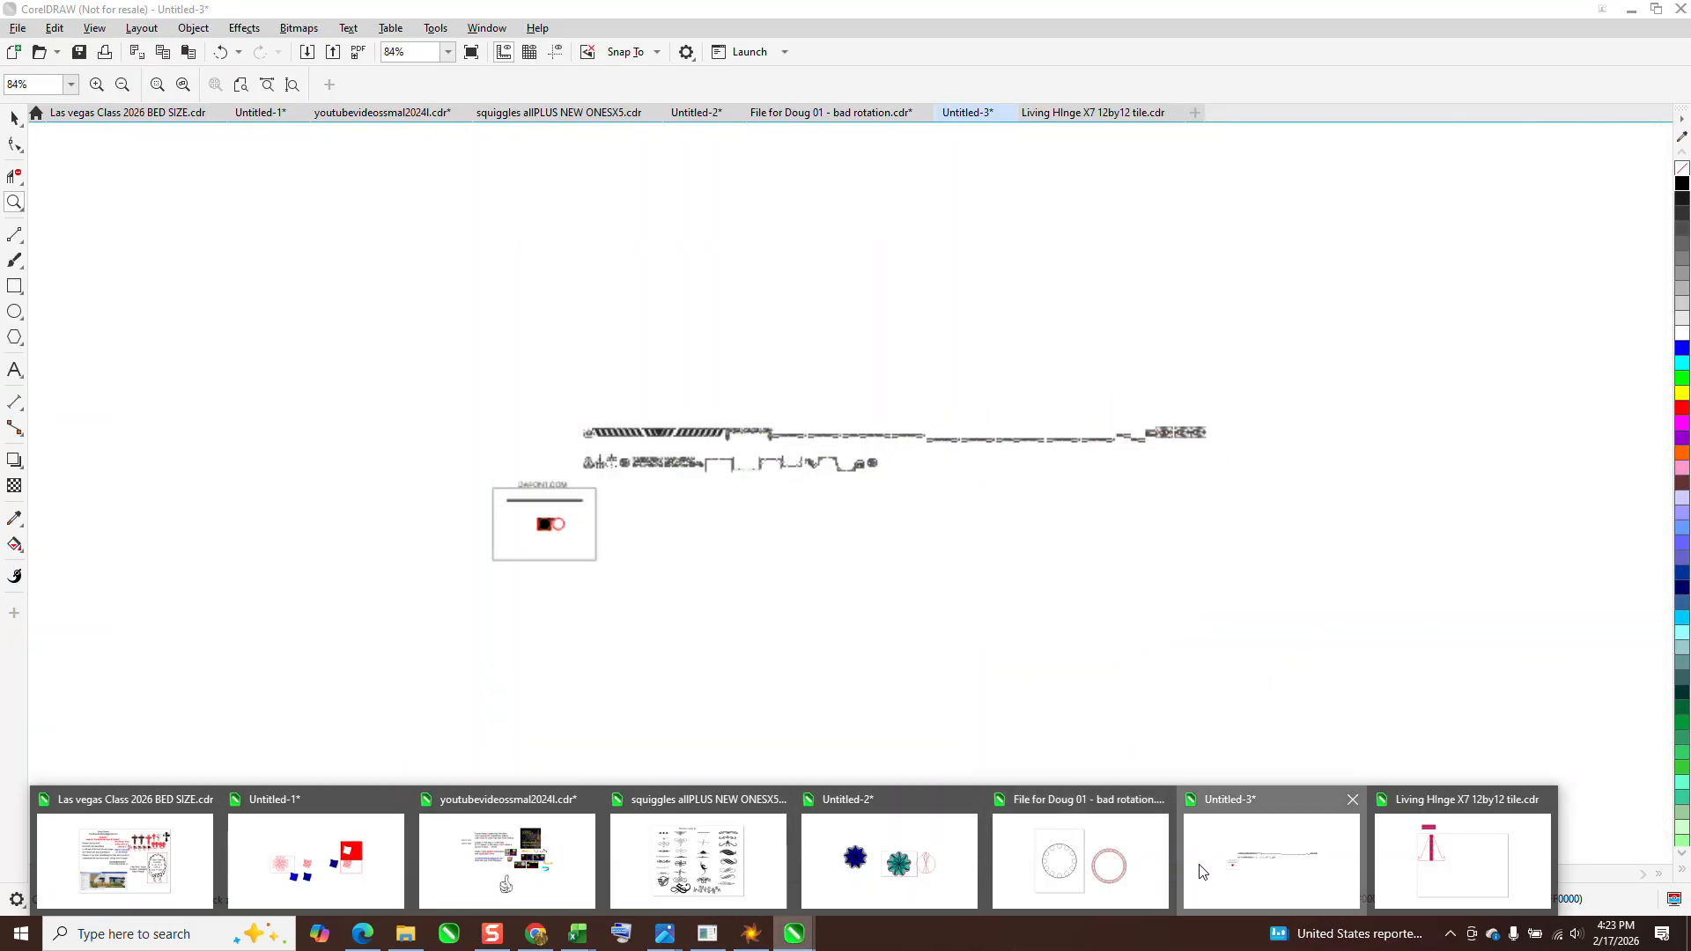
click(1268, 859)
Examine the small ornament strip beside the red circle and the DAFONT.COM and Ornamentos Orlas y Vinetas labels above it
drag(931, 446, 1040, 497)
scroll(837, 505, down, 8)
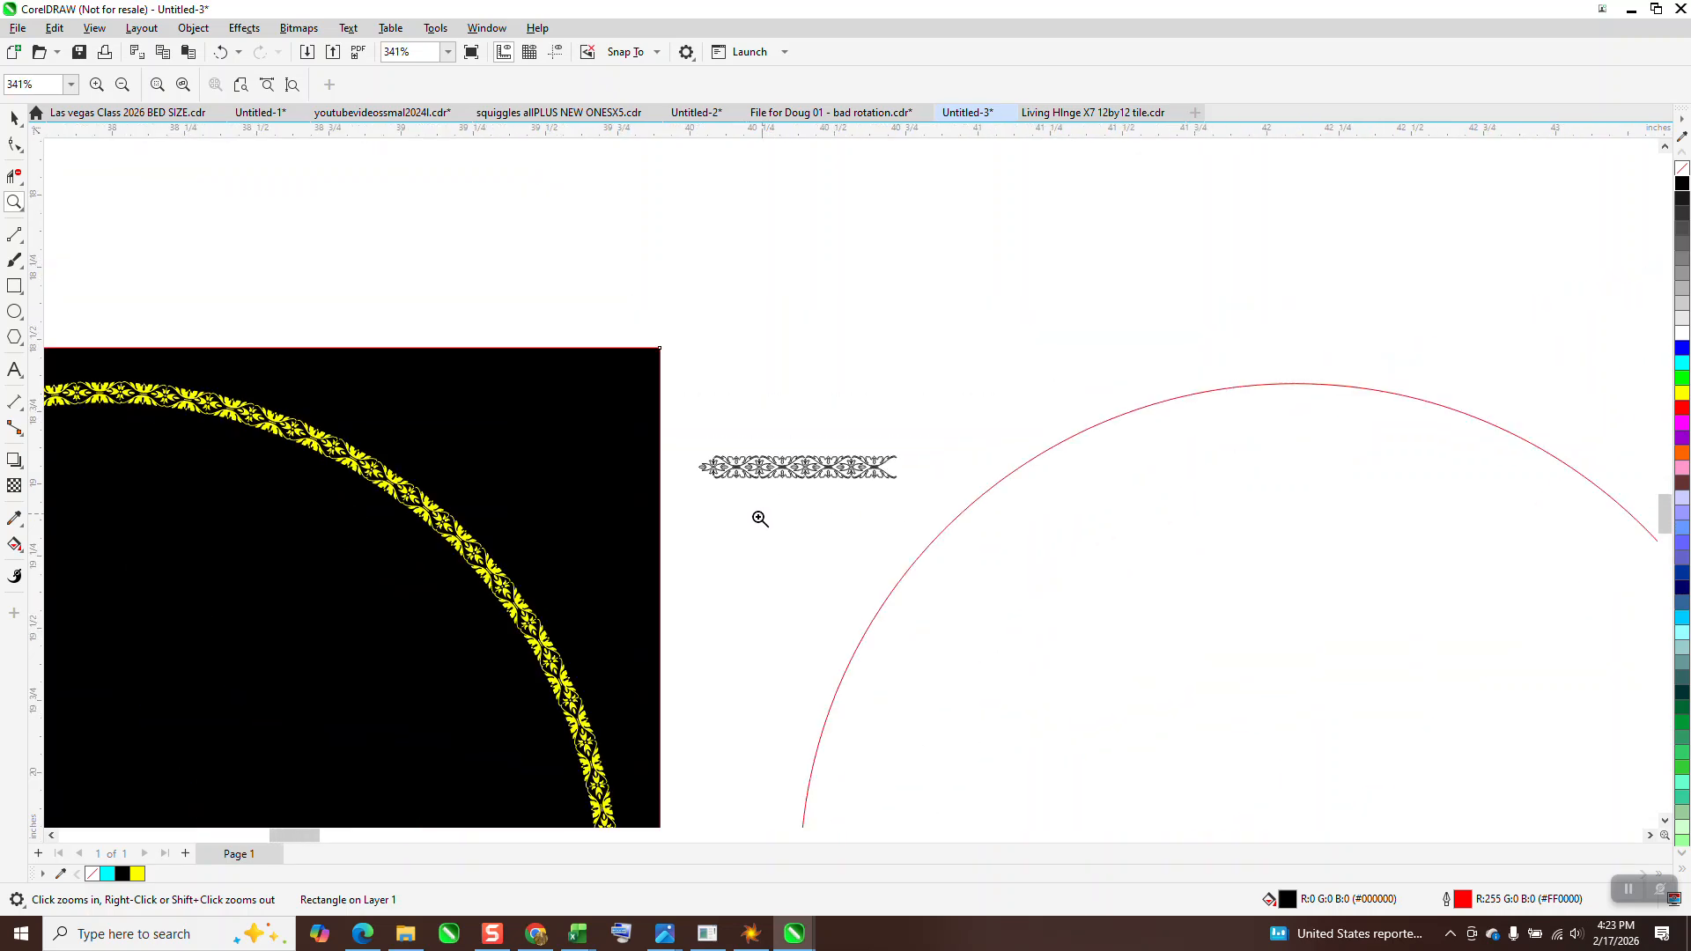
scroll(755, 517, down, 4)
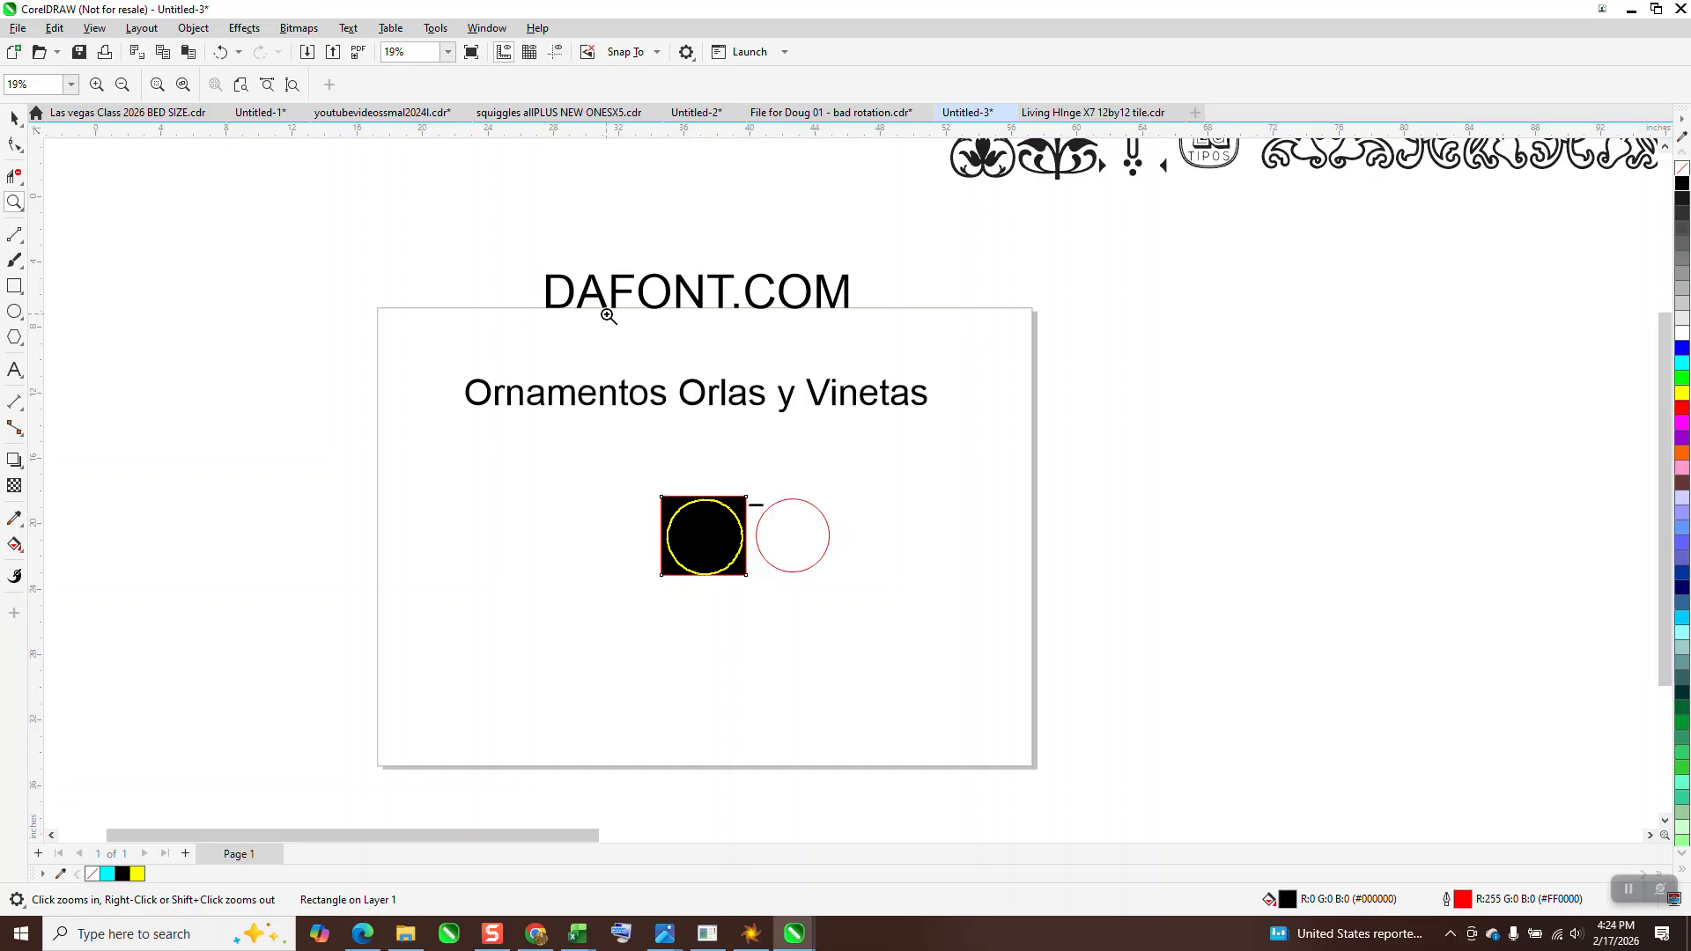
drag(976, 360, 975, 361)
scroll(944, 368, down, 1)
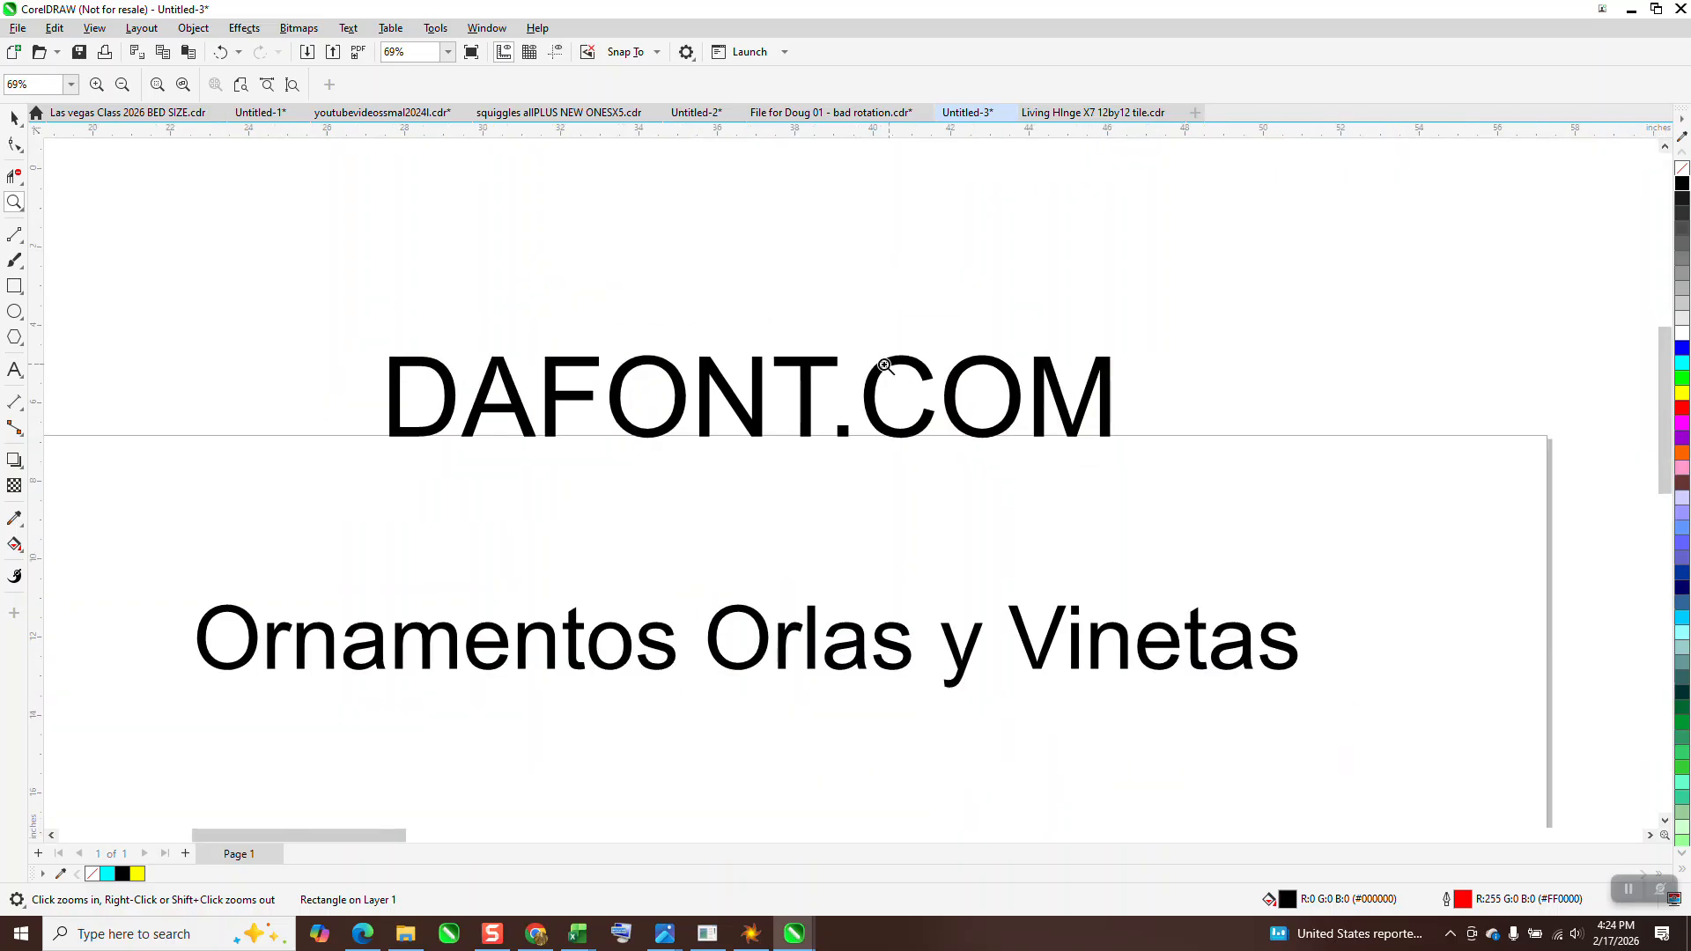
drag(215, 585, 1363, 708)
scroll(900, 603, down, 1)
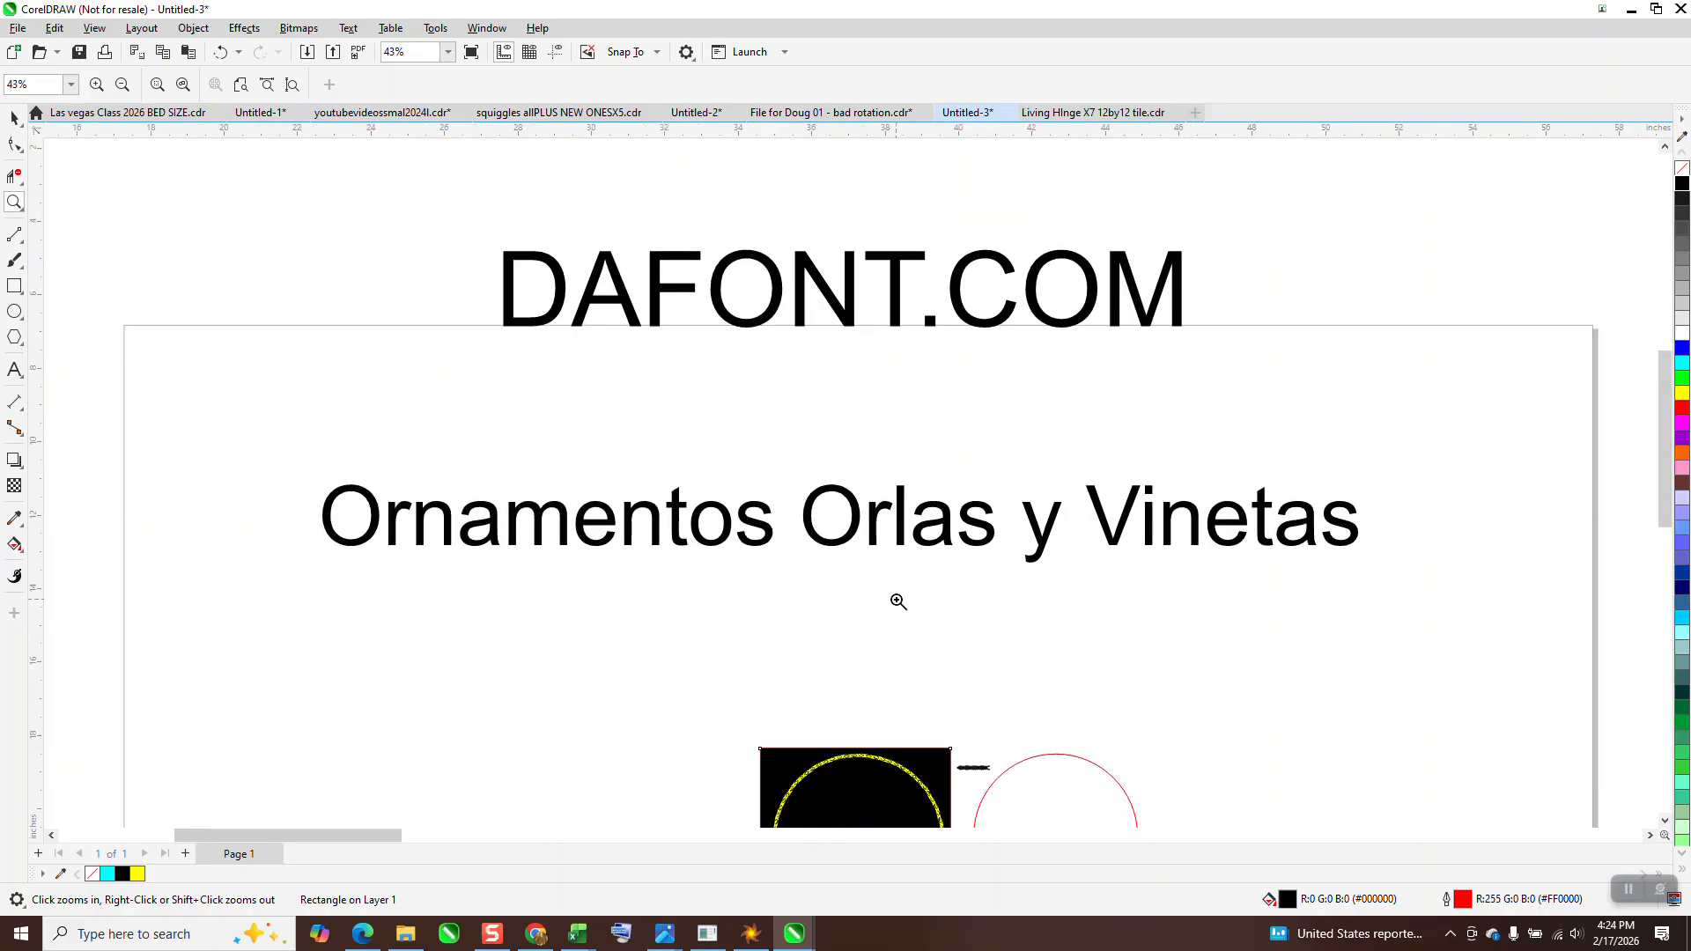
scroll(891, 601, down, 3)
scroll(881, 602, down, 2)
scroll(942, 330, down, 2)
Examine the vine scroll and bracket frame glyphs in the lower row of ornaments
click(14, 118)
scroll(928, 344, down, 1)
scroll(924, 341, down, 1)
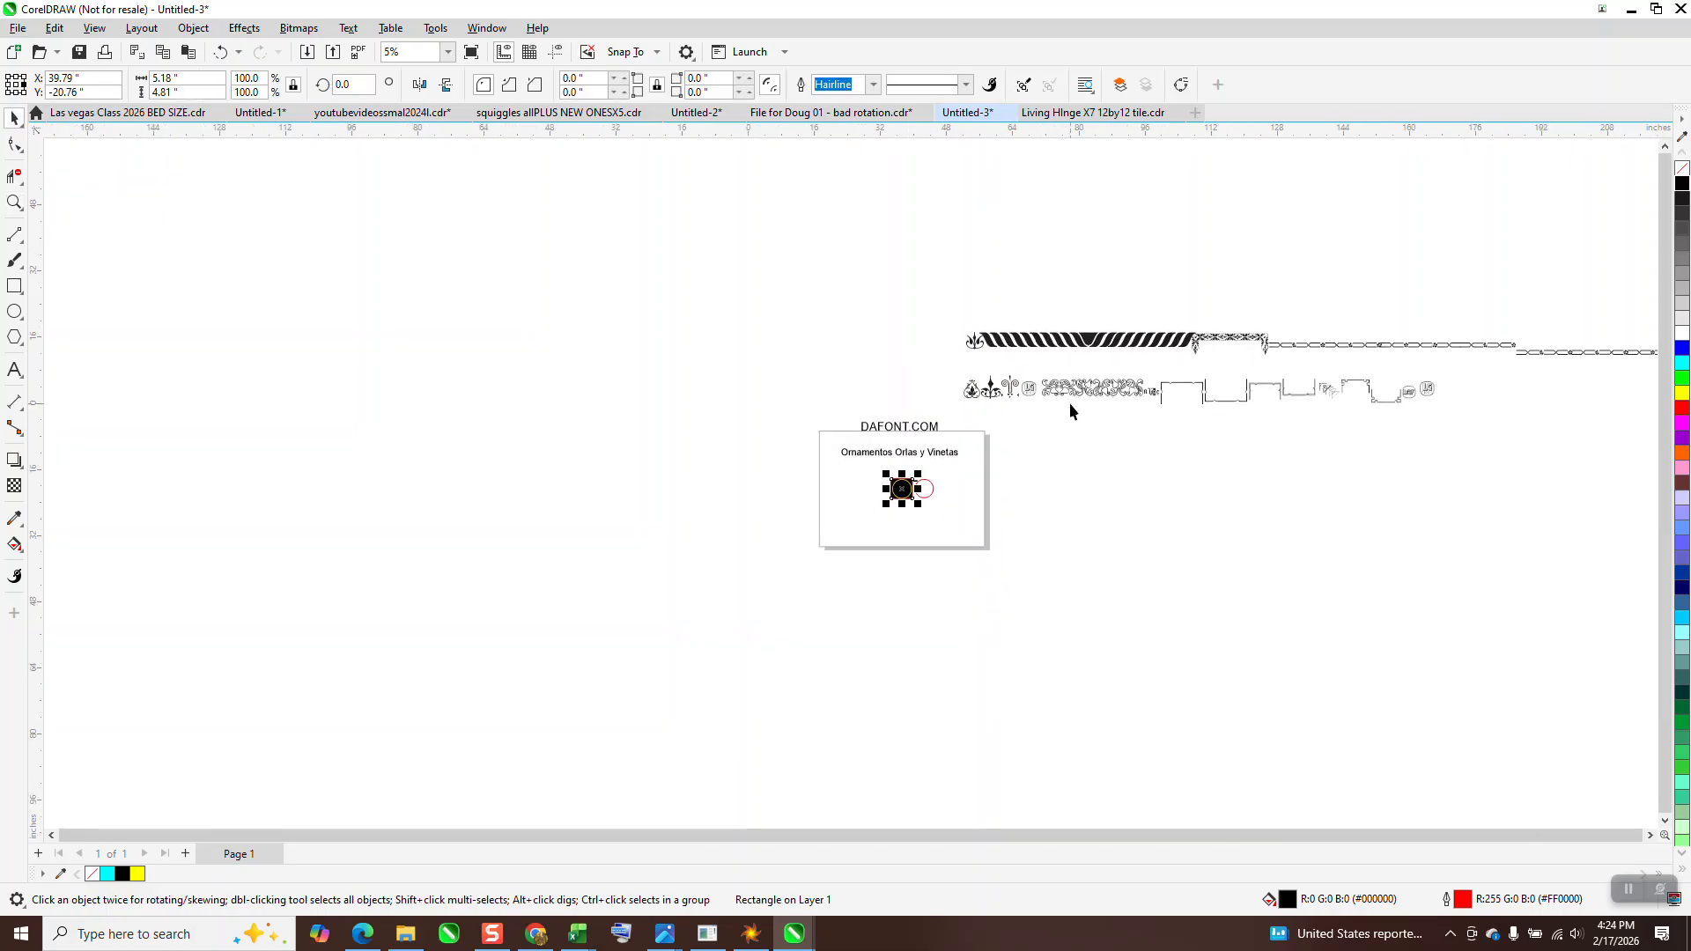
click(14, 204)
drag(1063, 371, 1224, 423)
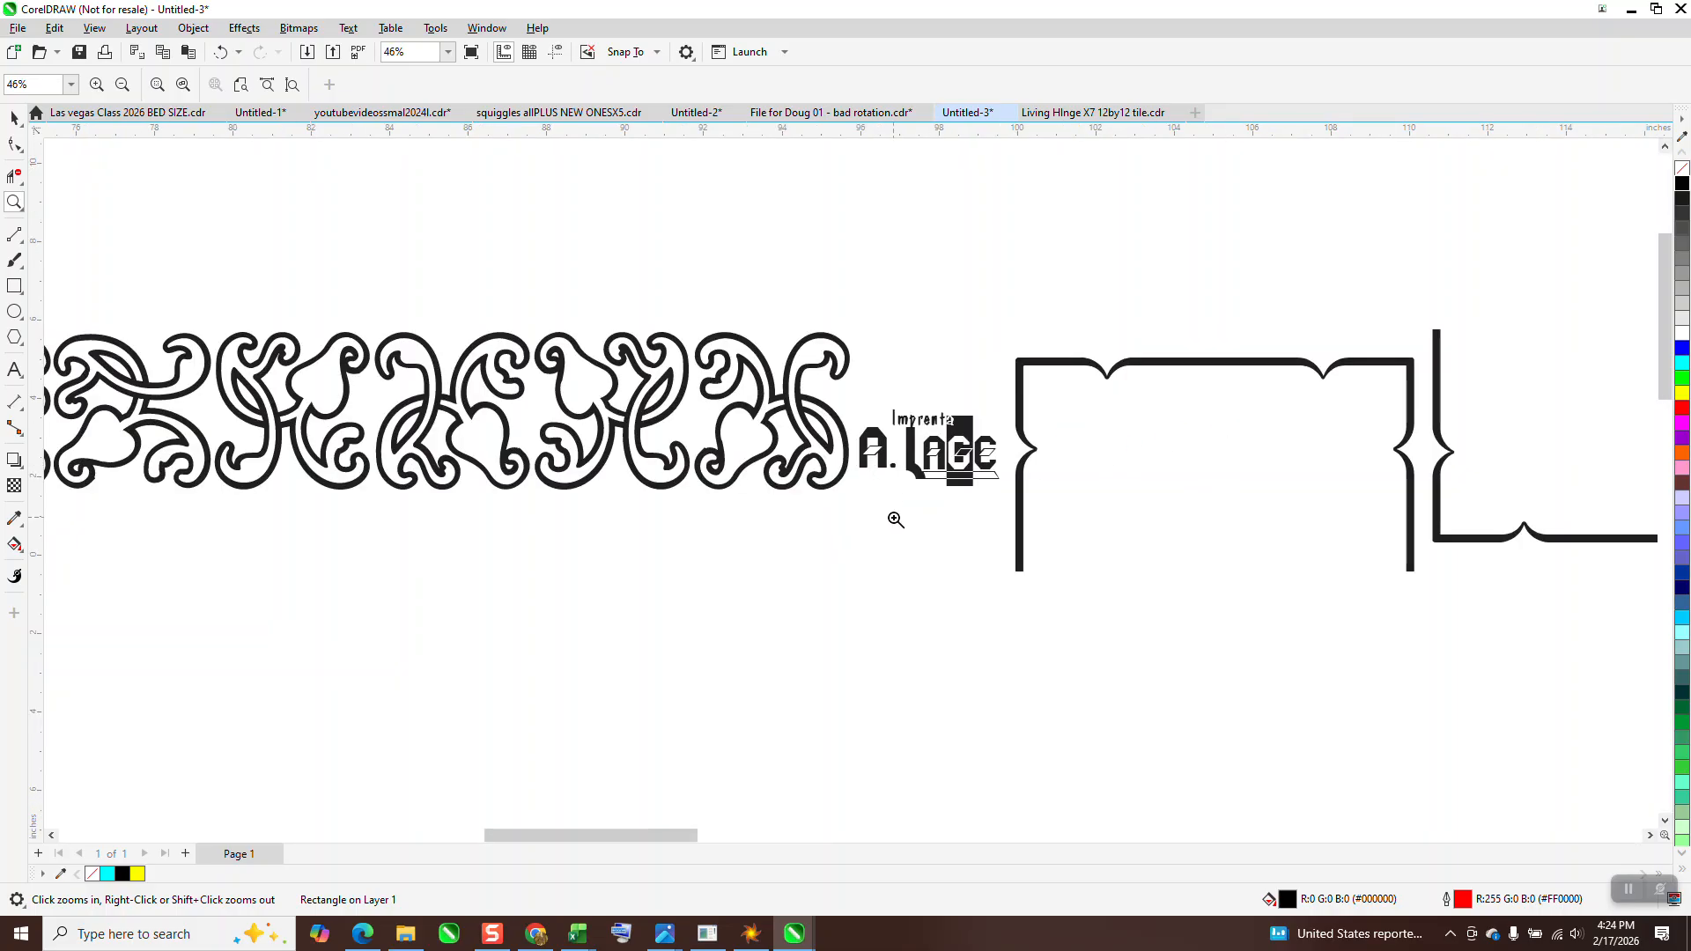
scroll(896, 519, down, 1)
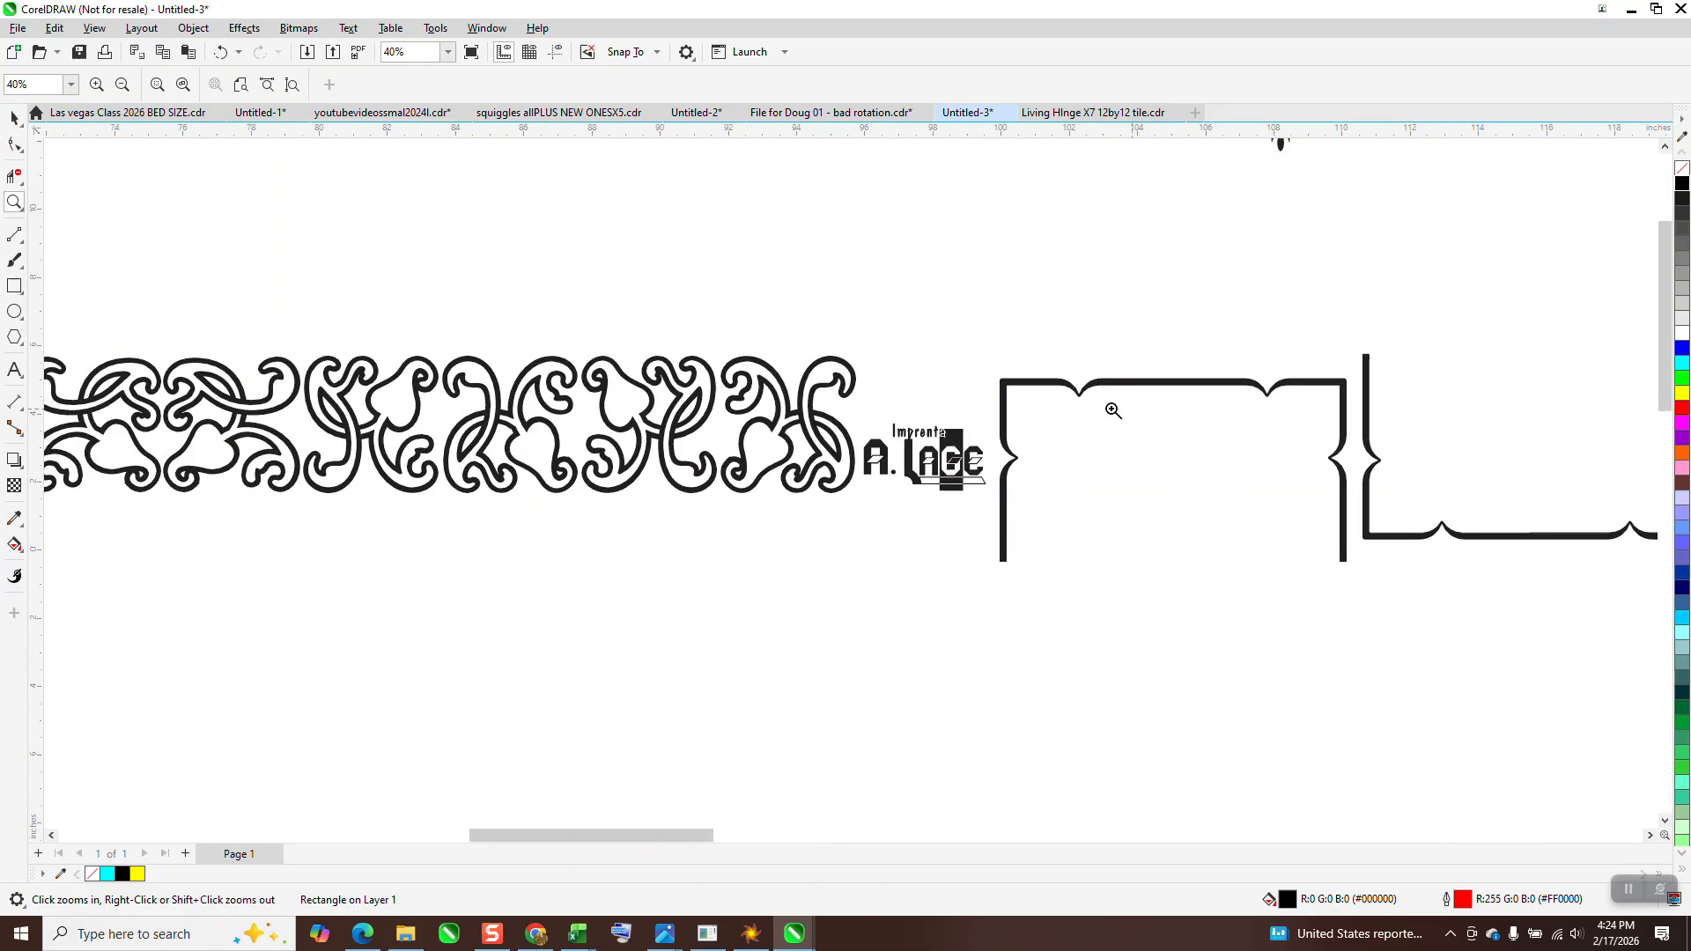
scroll(1237, 427, down, 4)
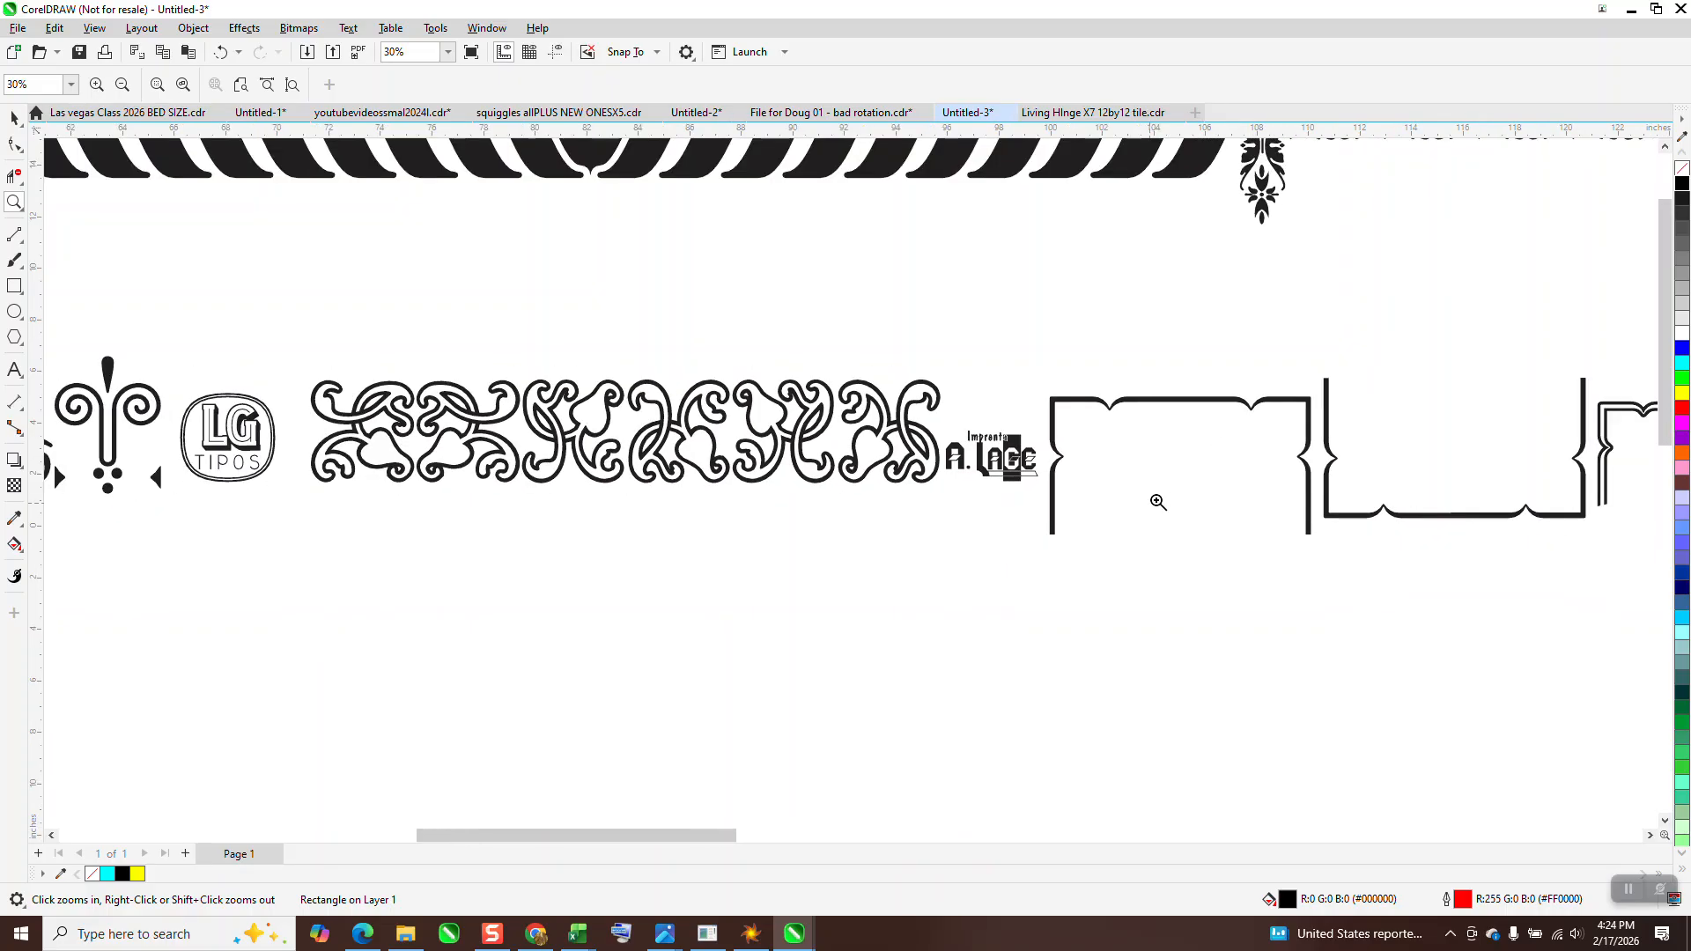
scroll(1170, 472, down, 4)
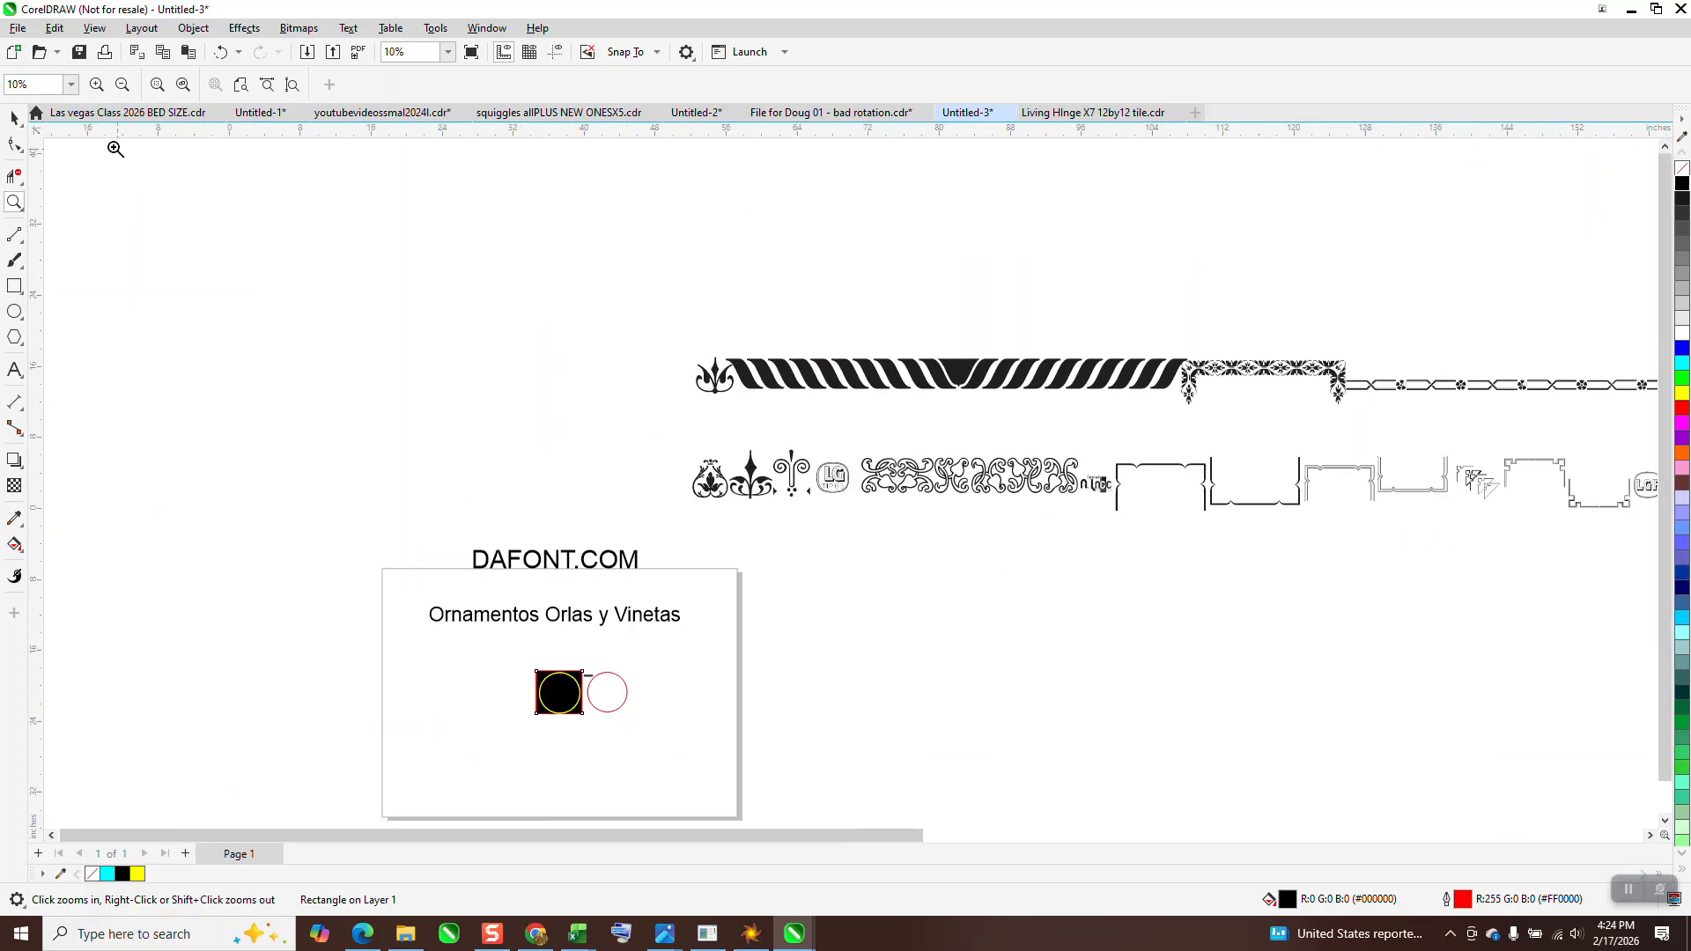
Set the font of both rows of ornament glyphs to Comic Sans MS and inspect the corresponding letters
click(15, 117)
scroll(673, 324, down, 2)
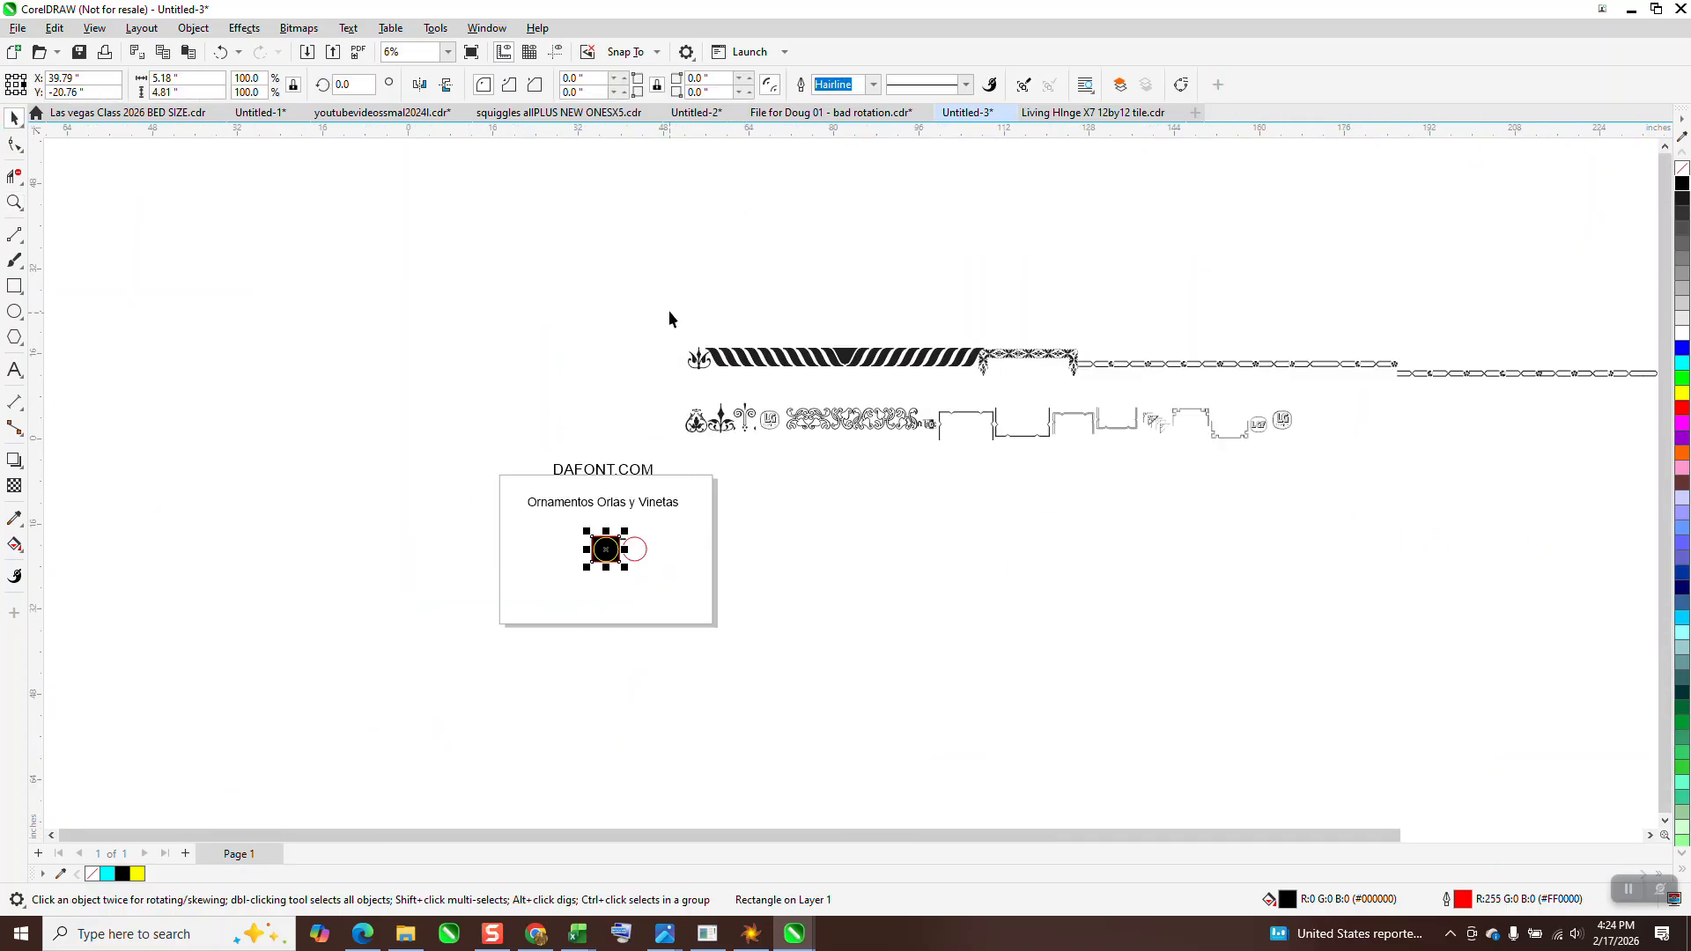
scroll(669, 319, down, 2)
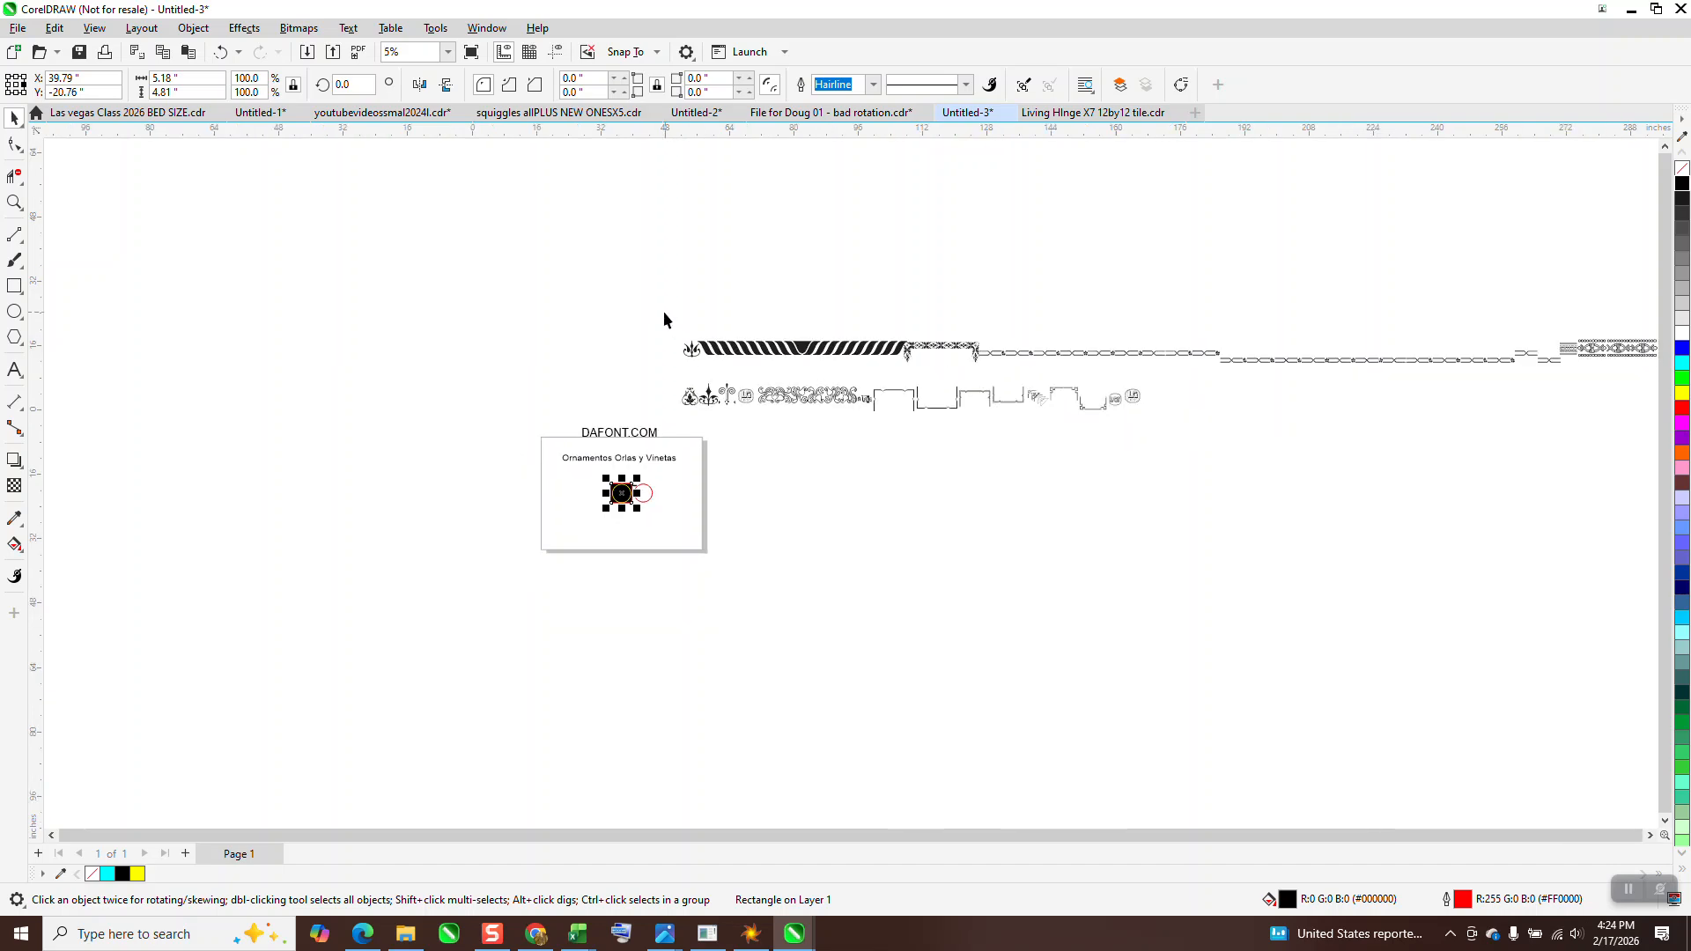
drag(664, 314, 873, 393)
drag(1273, 386, 1272, 383)
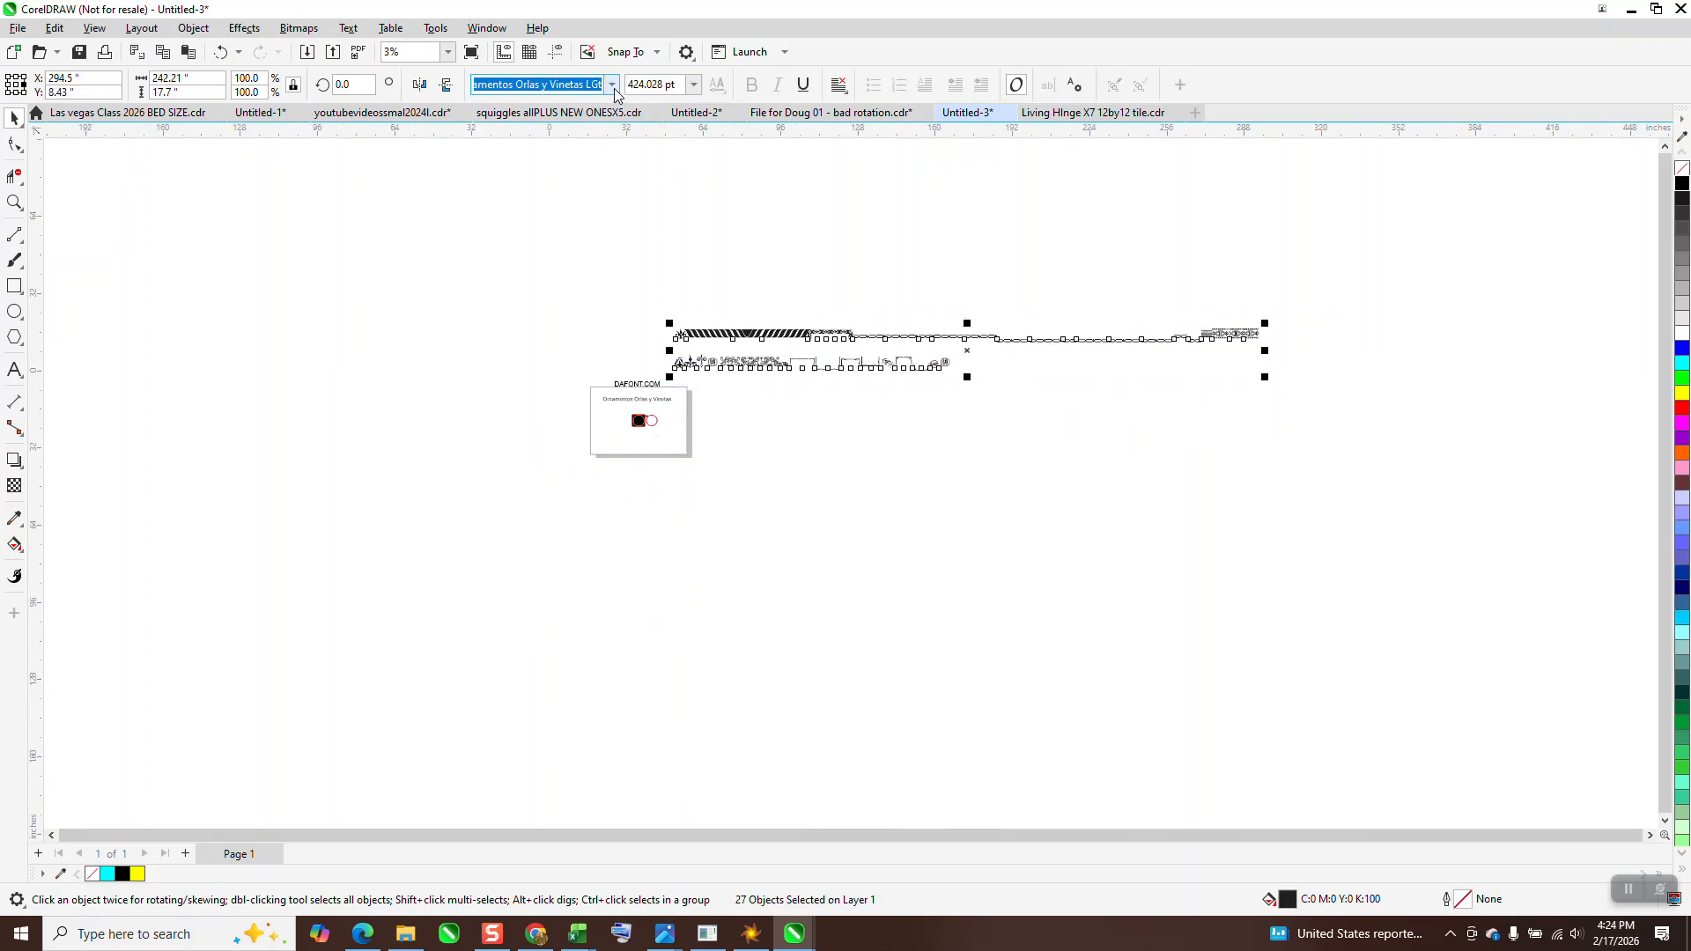
click(611, 84)
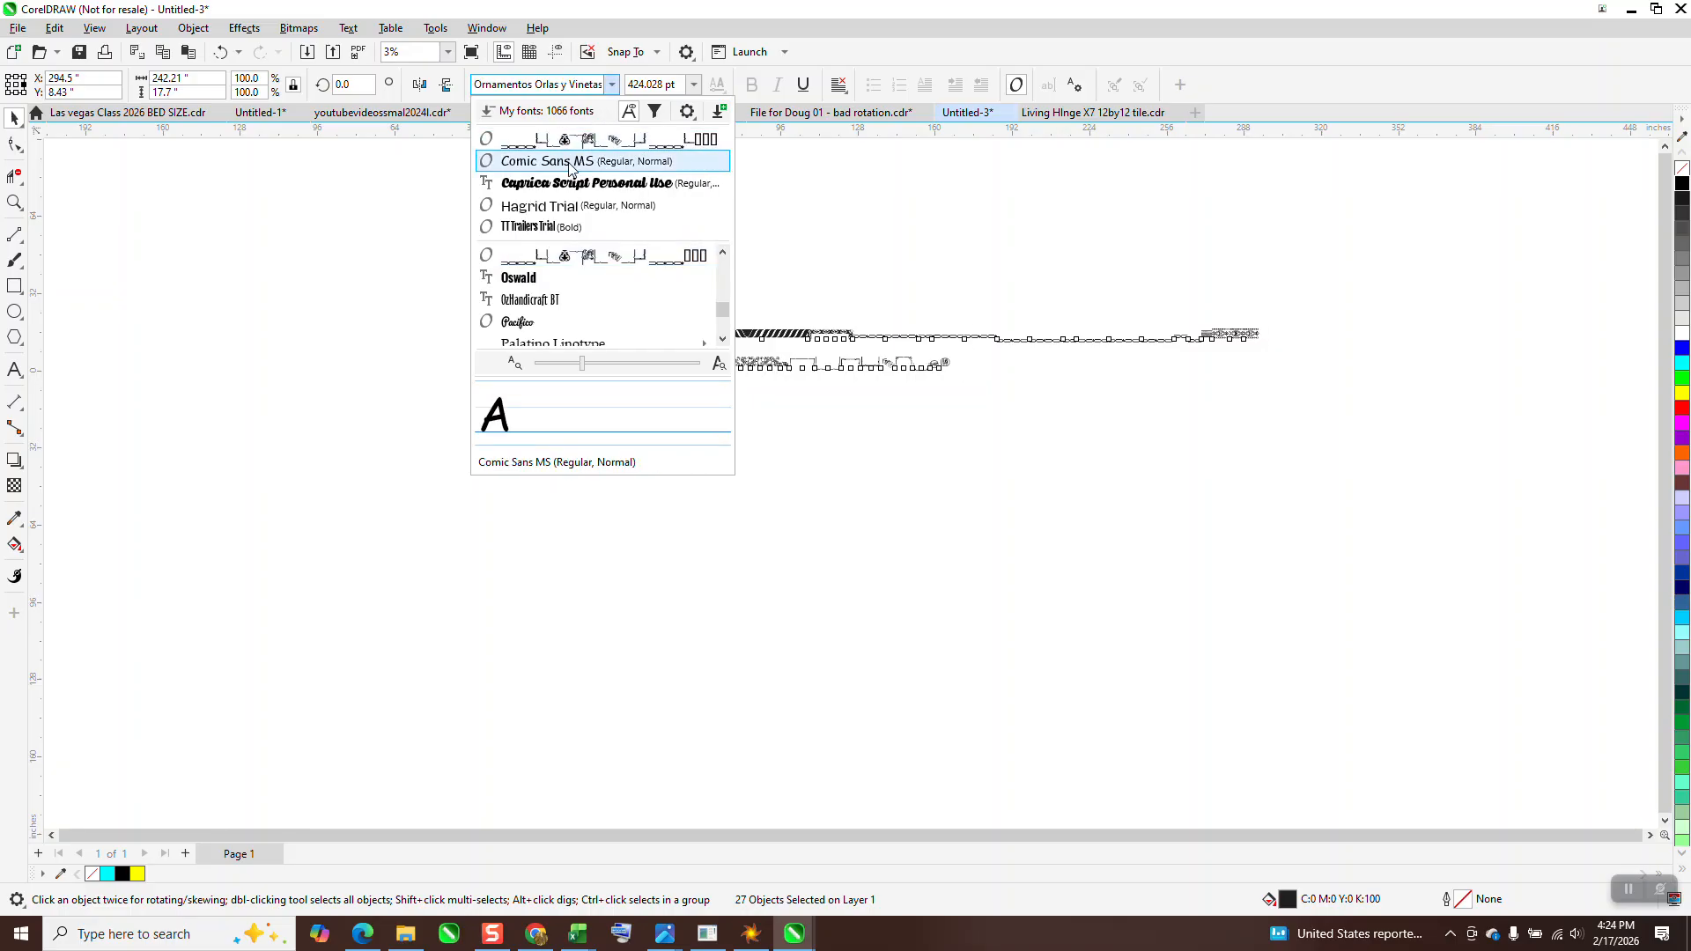
click(573, 160)
key(z)
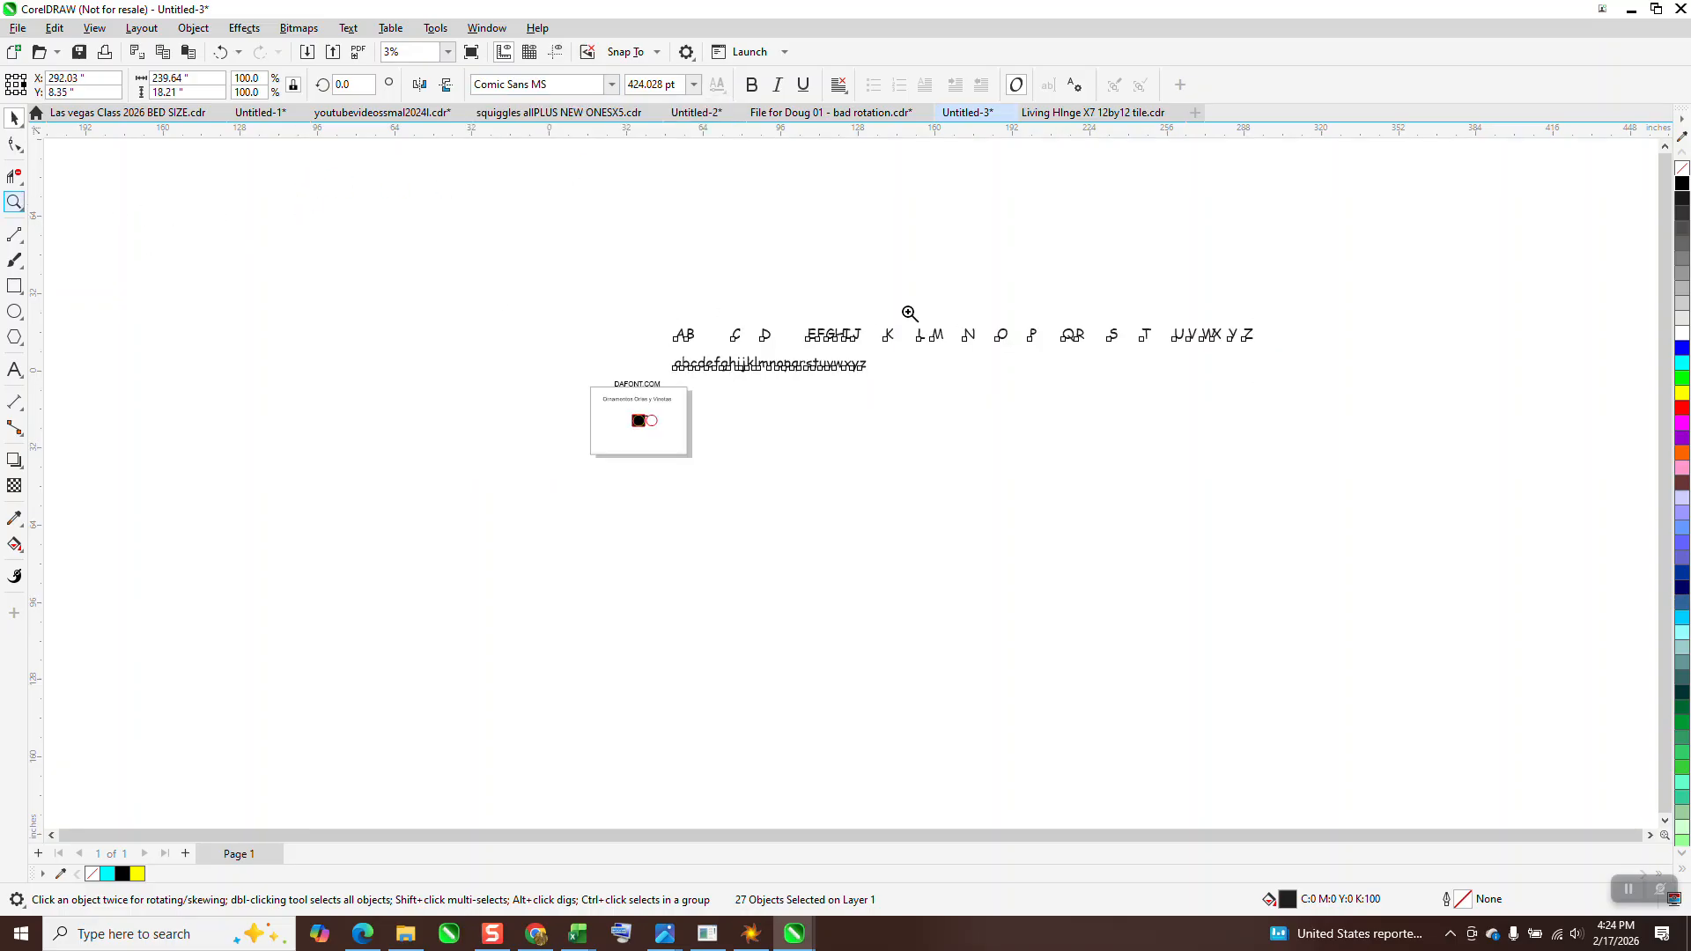
click(1084, 396)
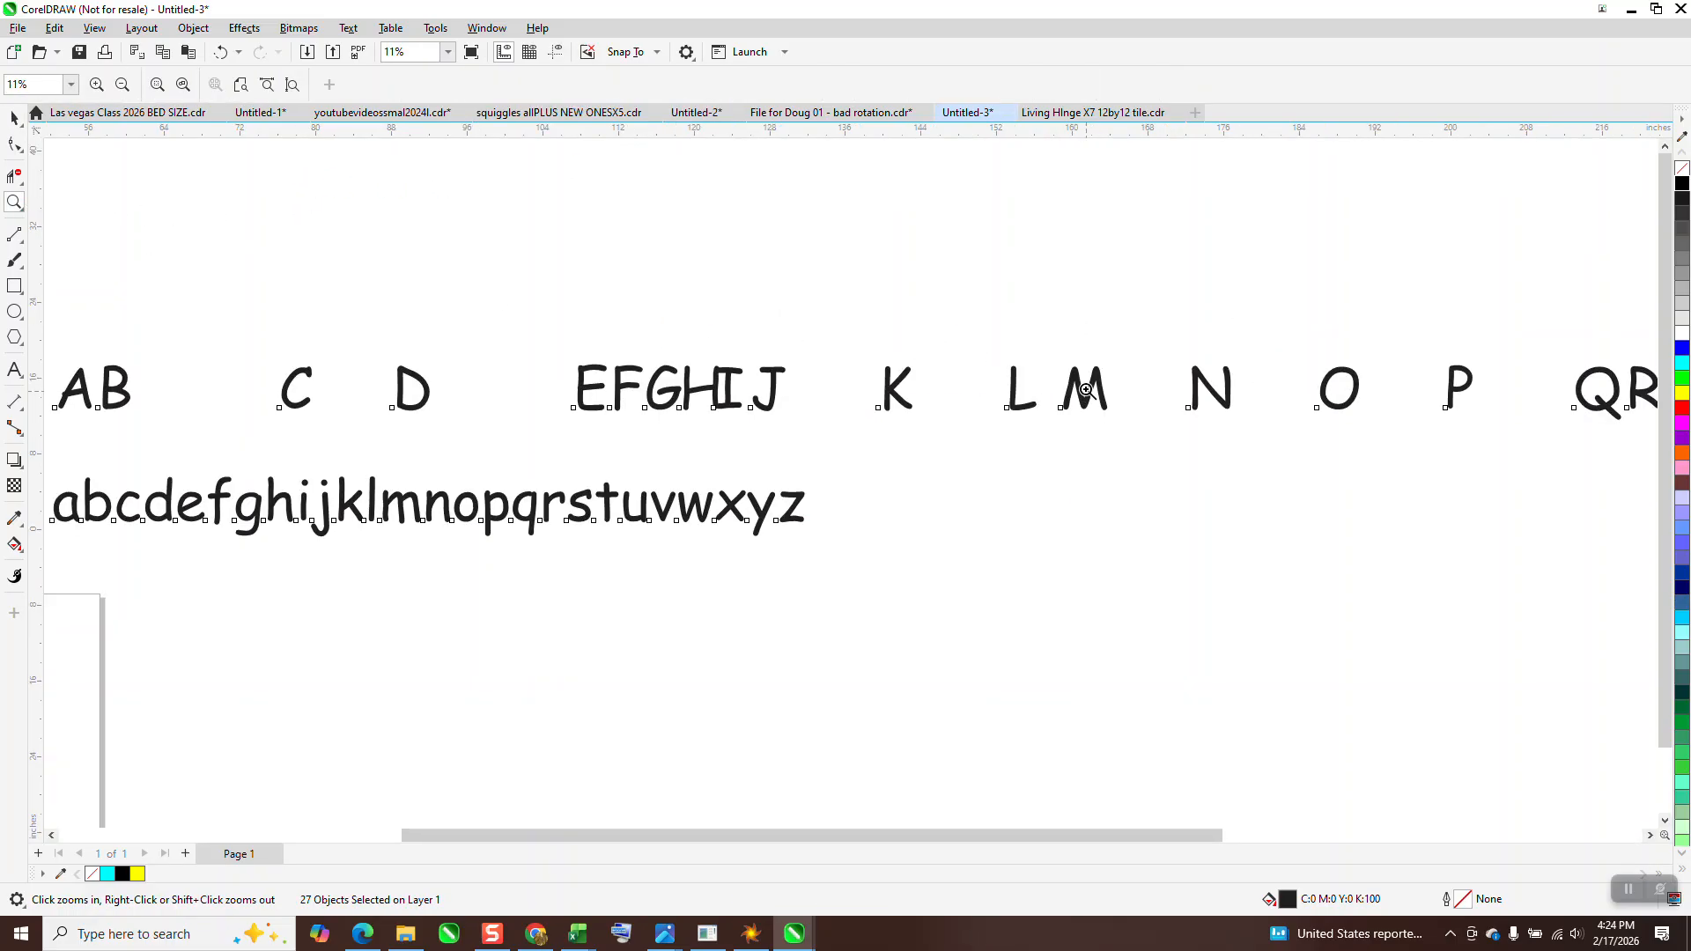
scroll(1044, 374, down, 2)
scroll(793, 326, down, 1)
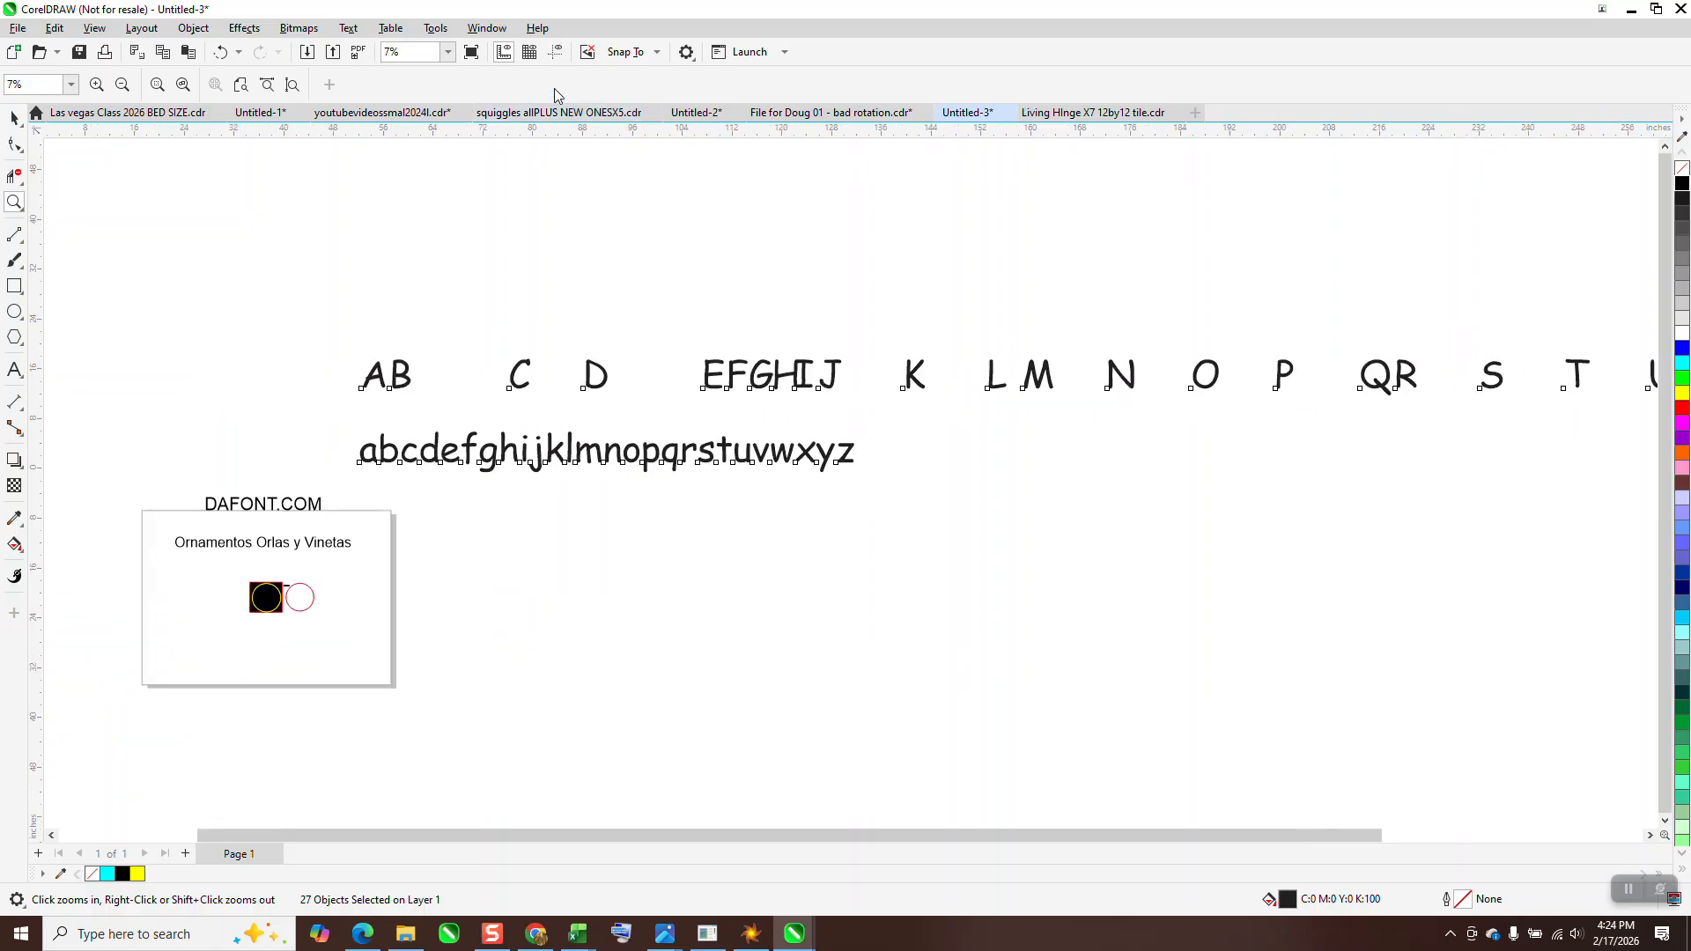
Set the font of both selected letter rows back to Ornamentos Orlas y Vinetas LGt
click(15, 118)
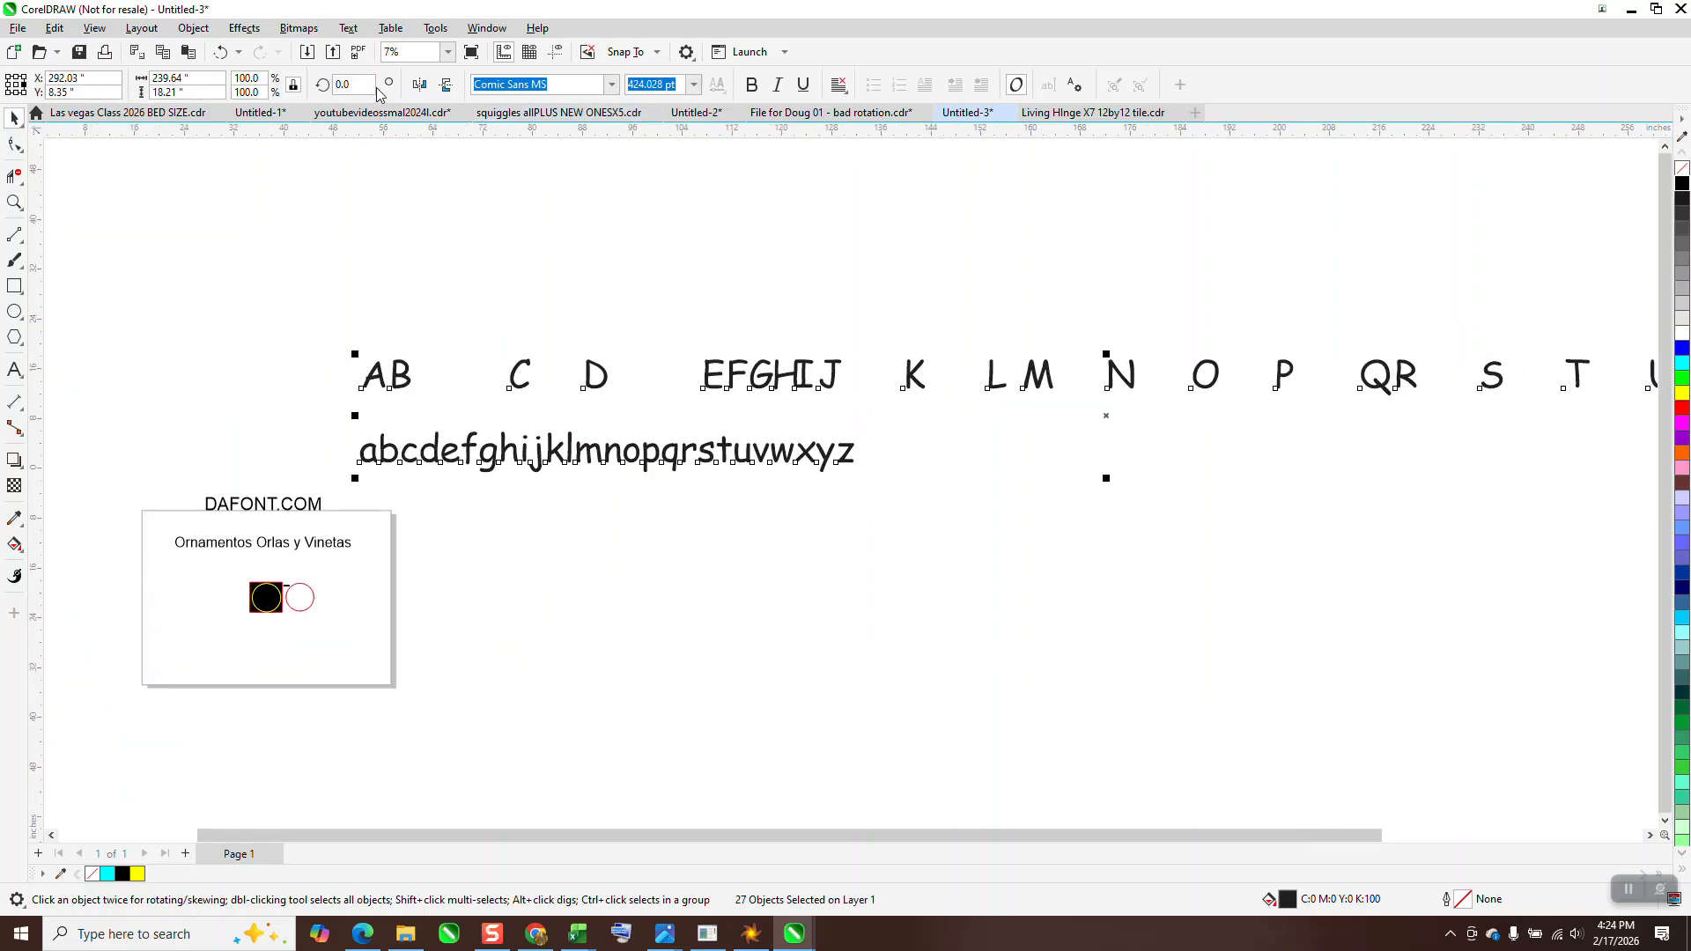
click(612, 85)
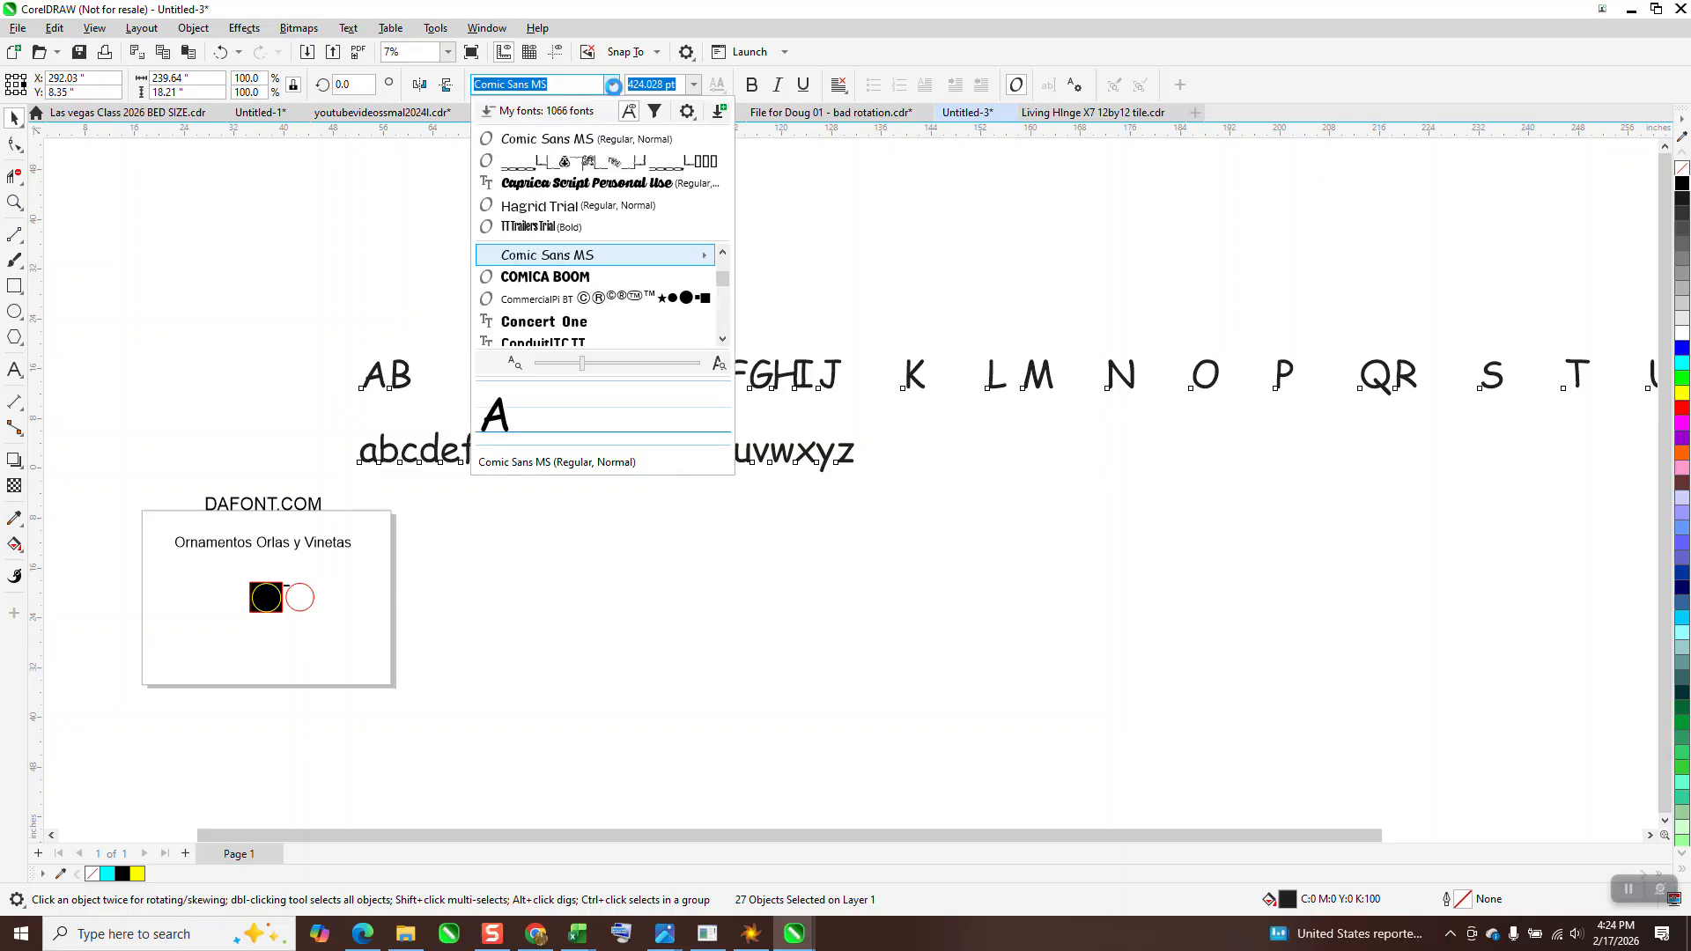
click(596, 161)
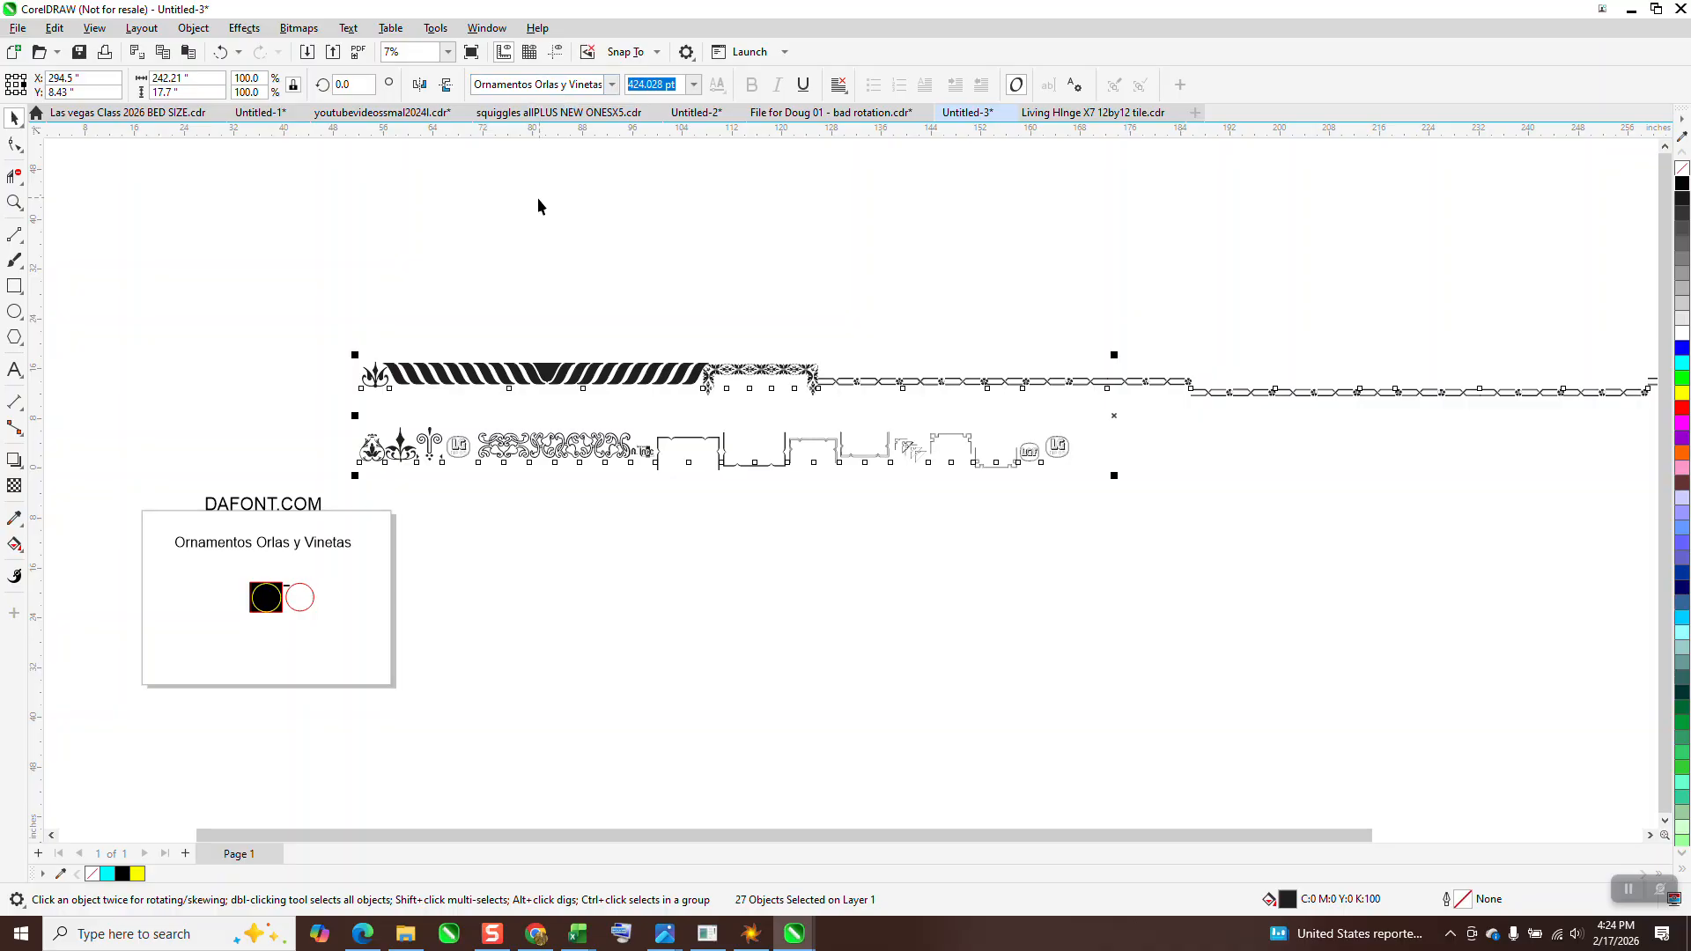
Compare the finished yellow ring on the black square with the ornament strip and empty red circle beside it
scroll(459, 232, down, 1)
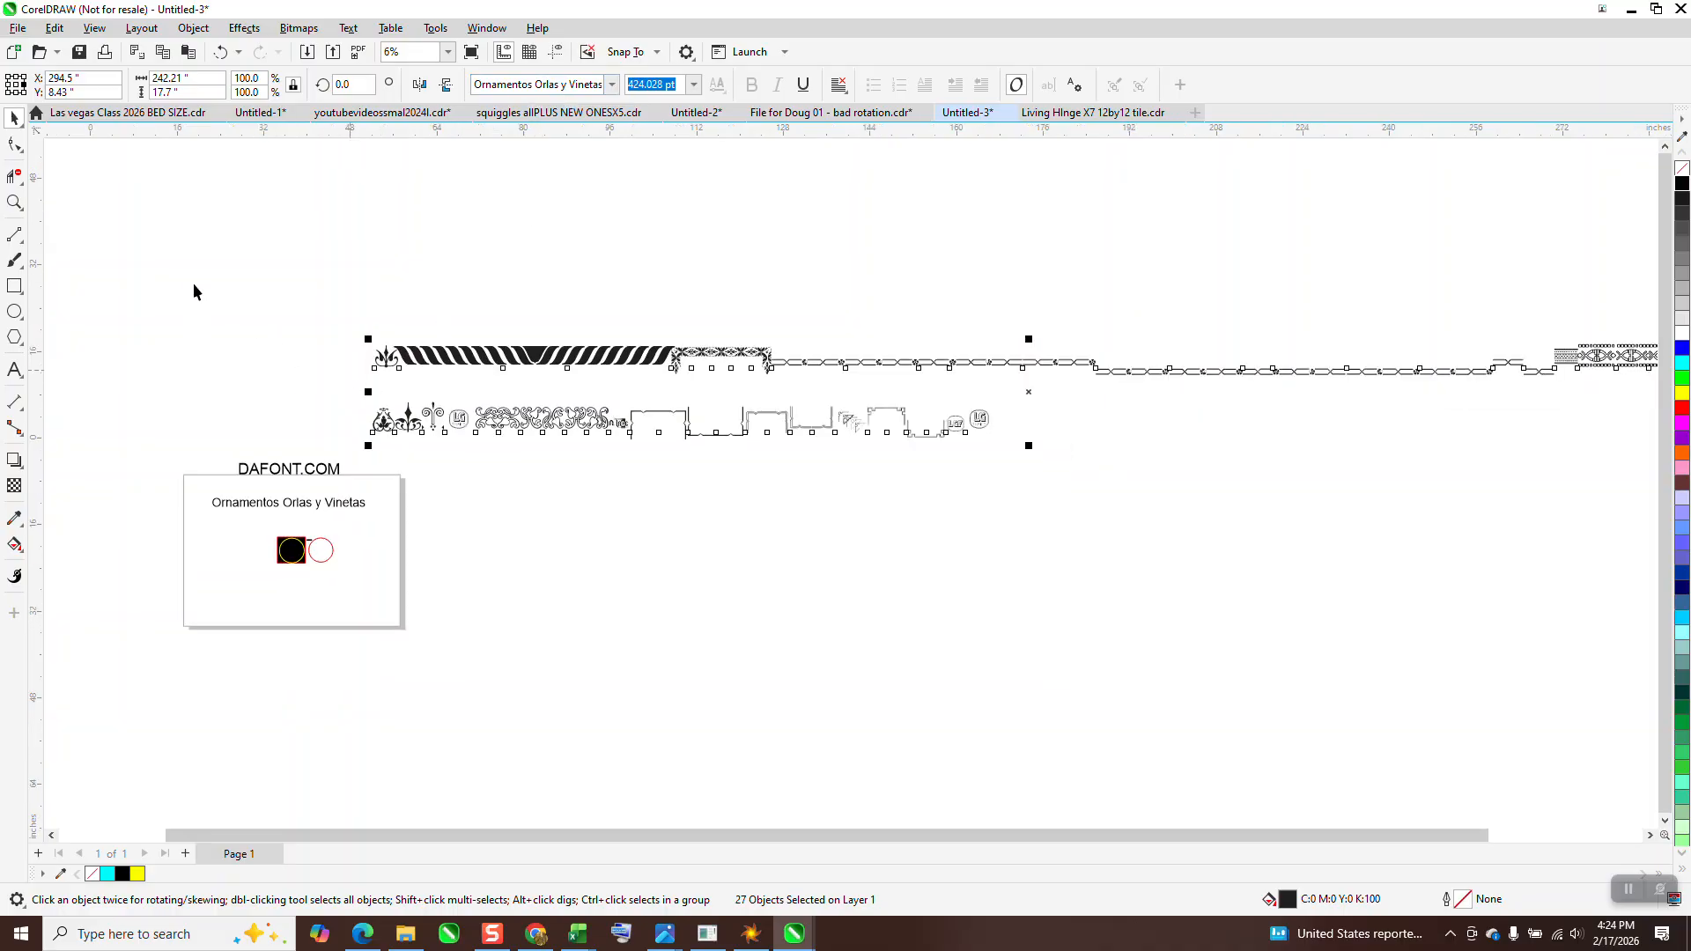
click(16, 204)
drag(257, 526, 311, 549)
scroll(288, 502, down, 7)
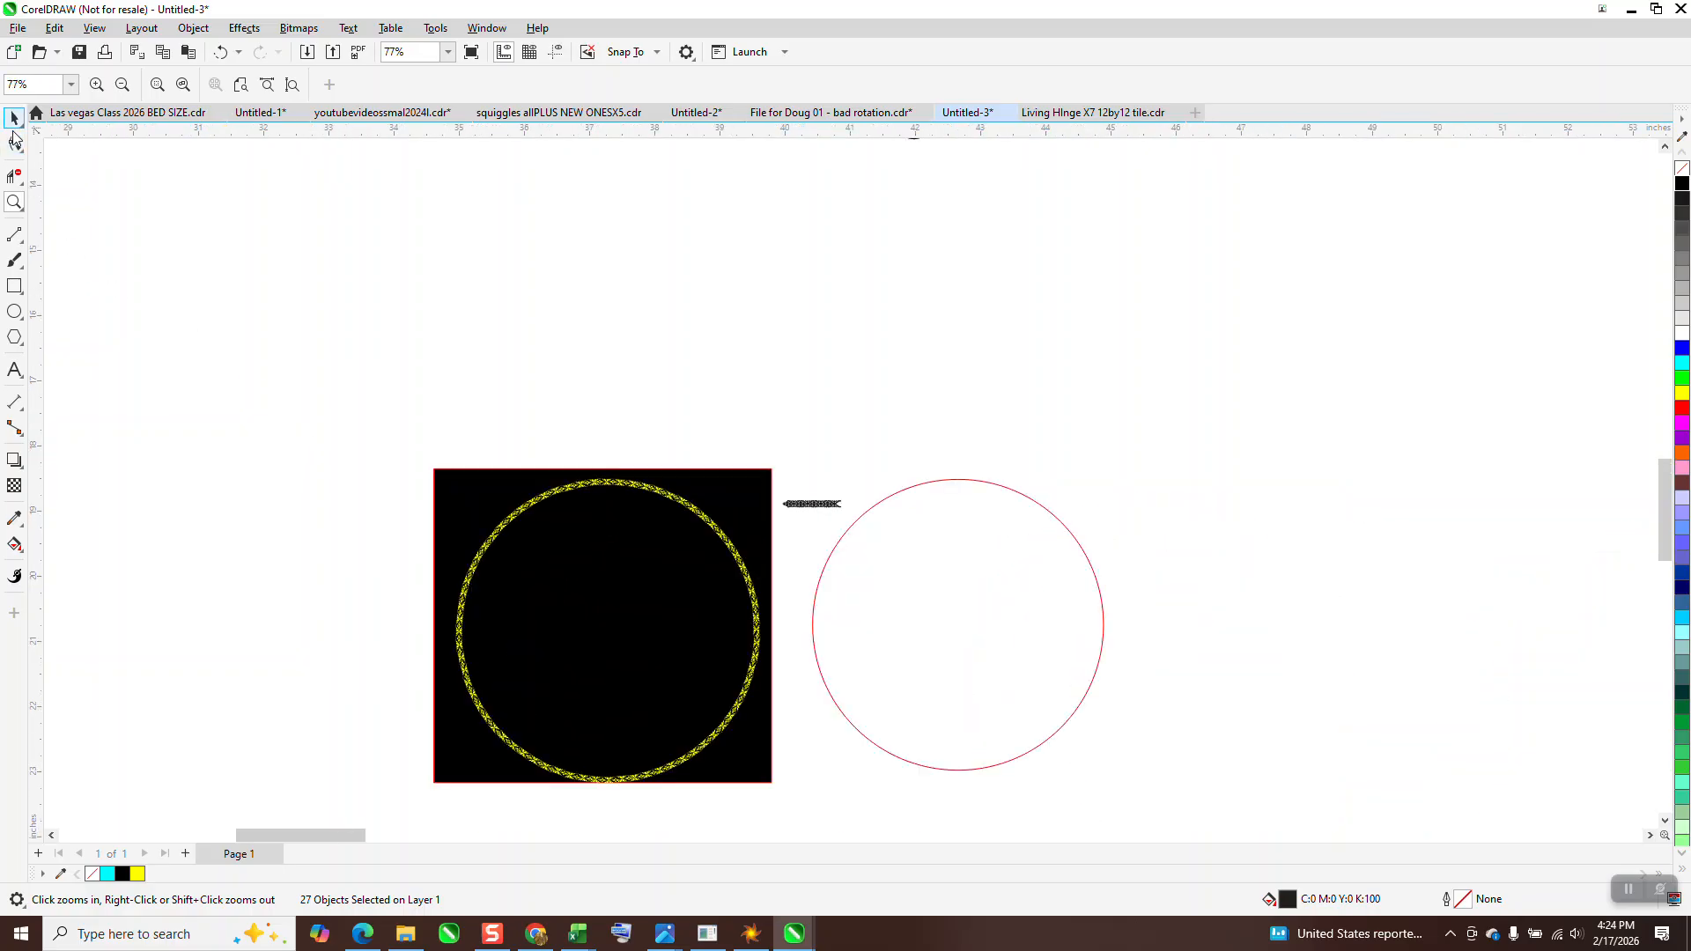
scroll(736, 467, down, 3)
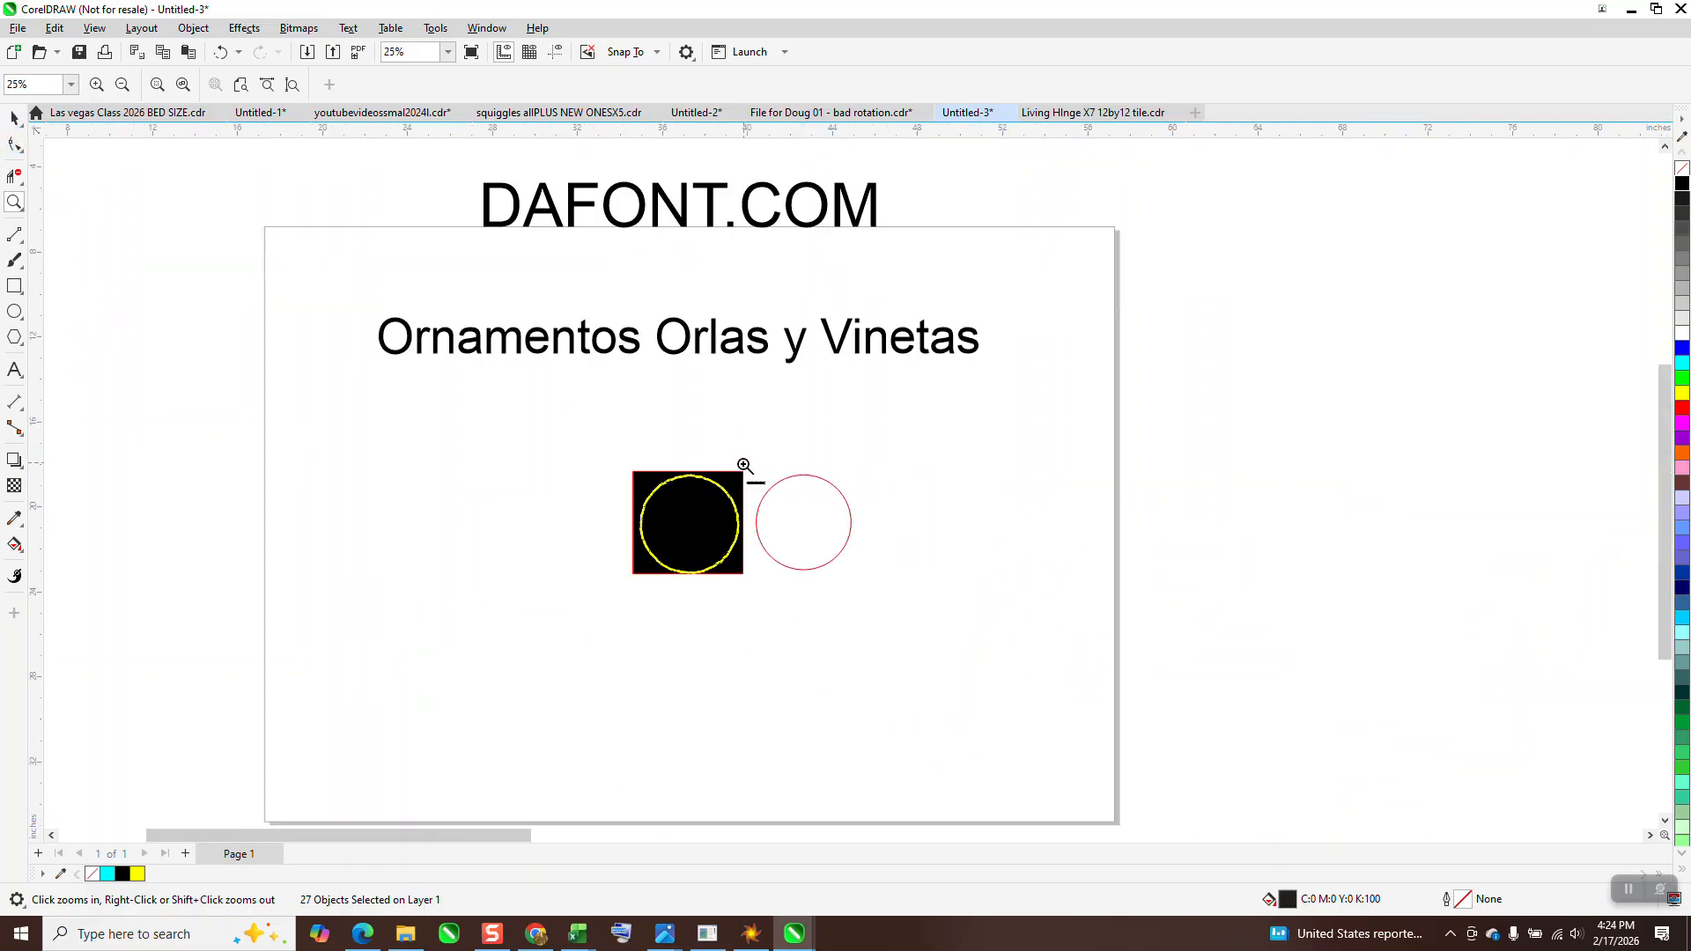
drag(761, 486, 790, 494)
scroll(776, 535, down, 3)
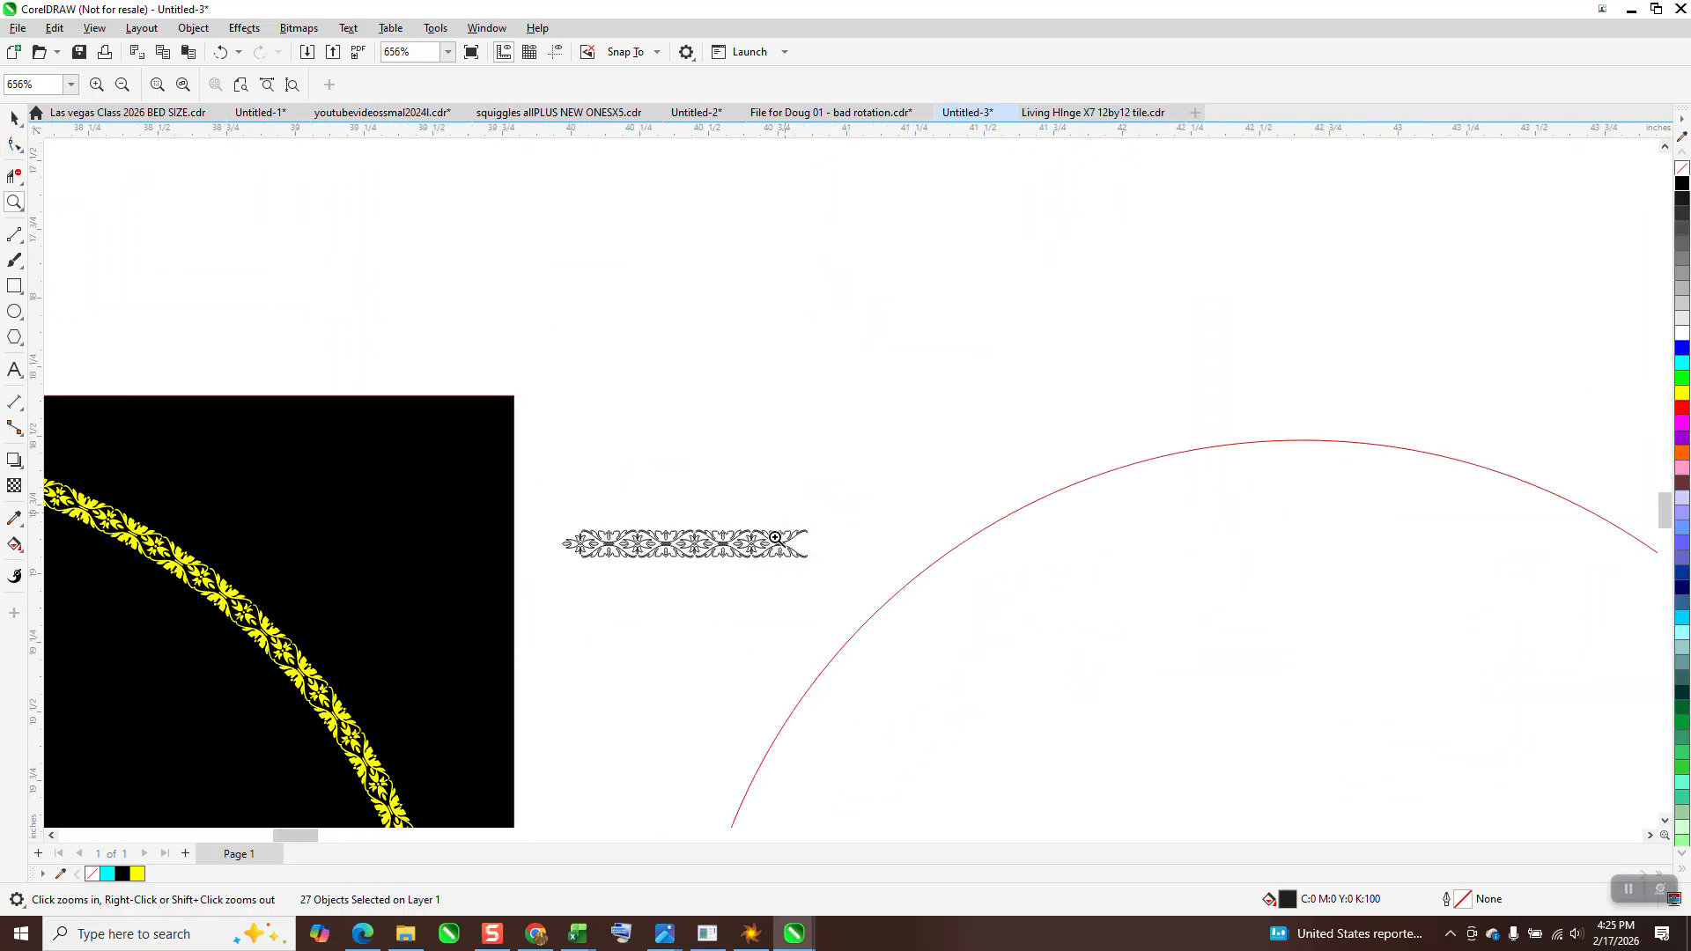
scroll(773, 540, down, 7)
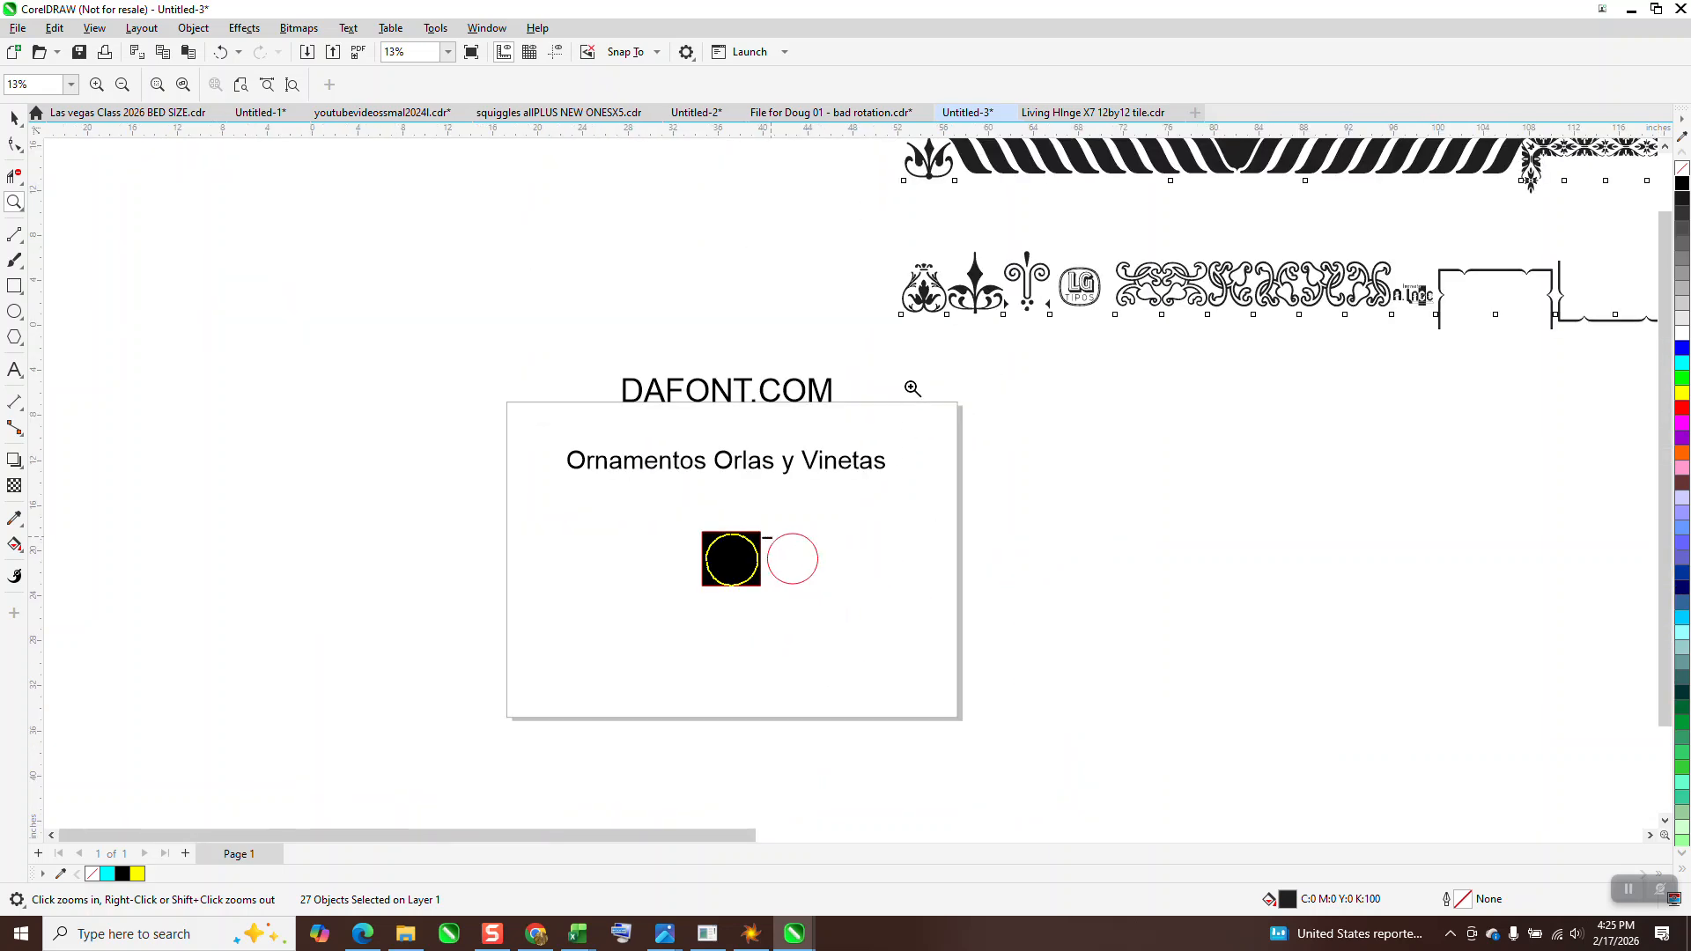
Move the first rope-pattern glyph of the upper row down, just below the rest of its row
scroll(903, 434, down, 1)
drag(904, 217, 1278, 334)
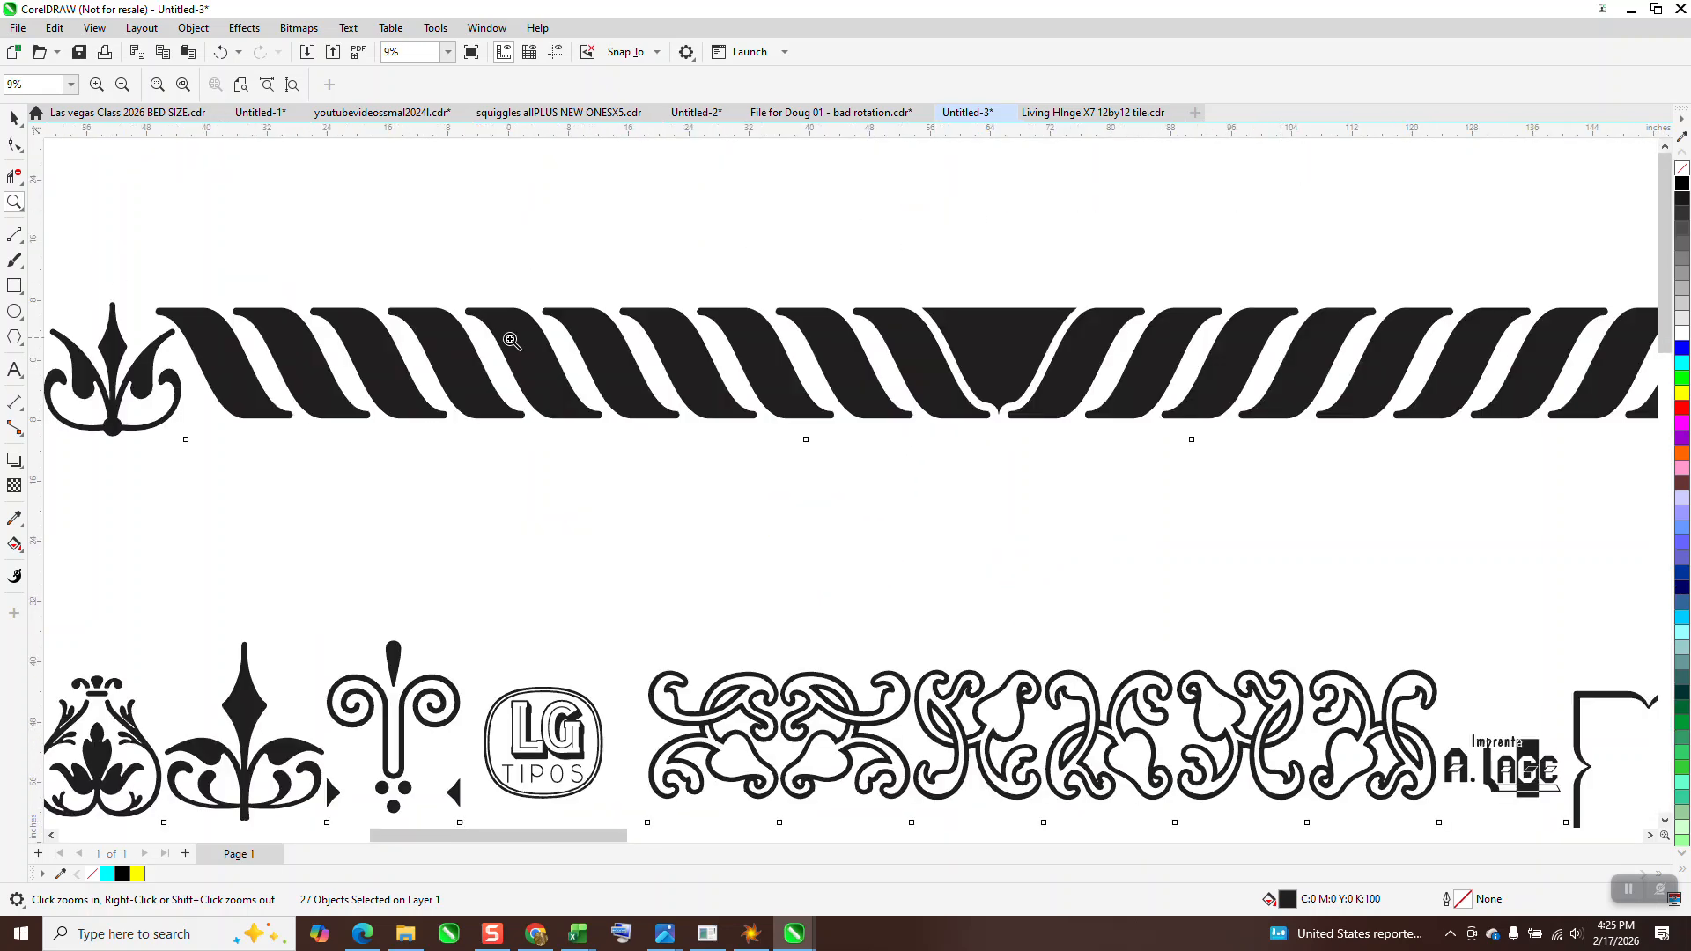
click(14, 117)
click(518, 340)
drag(518, 340, 531, 460)
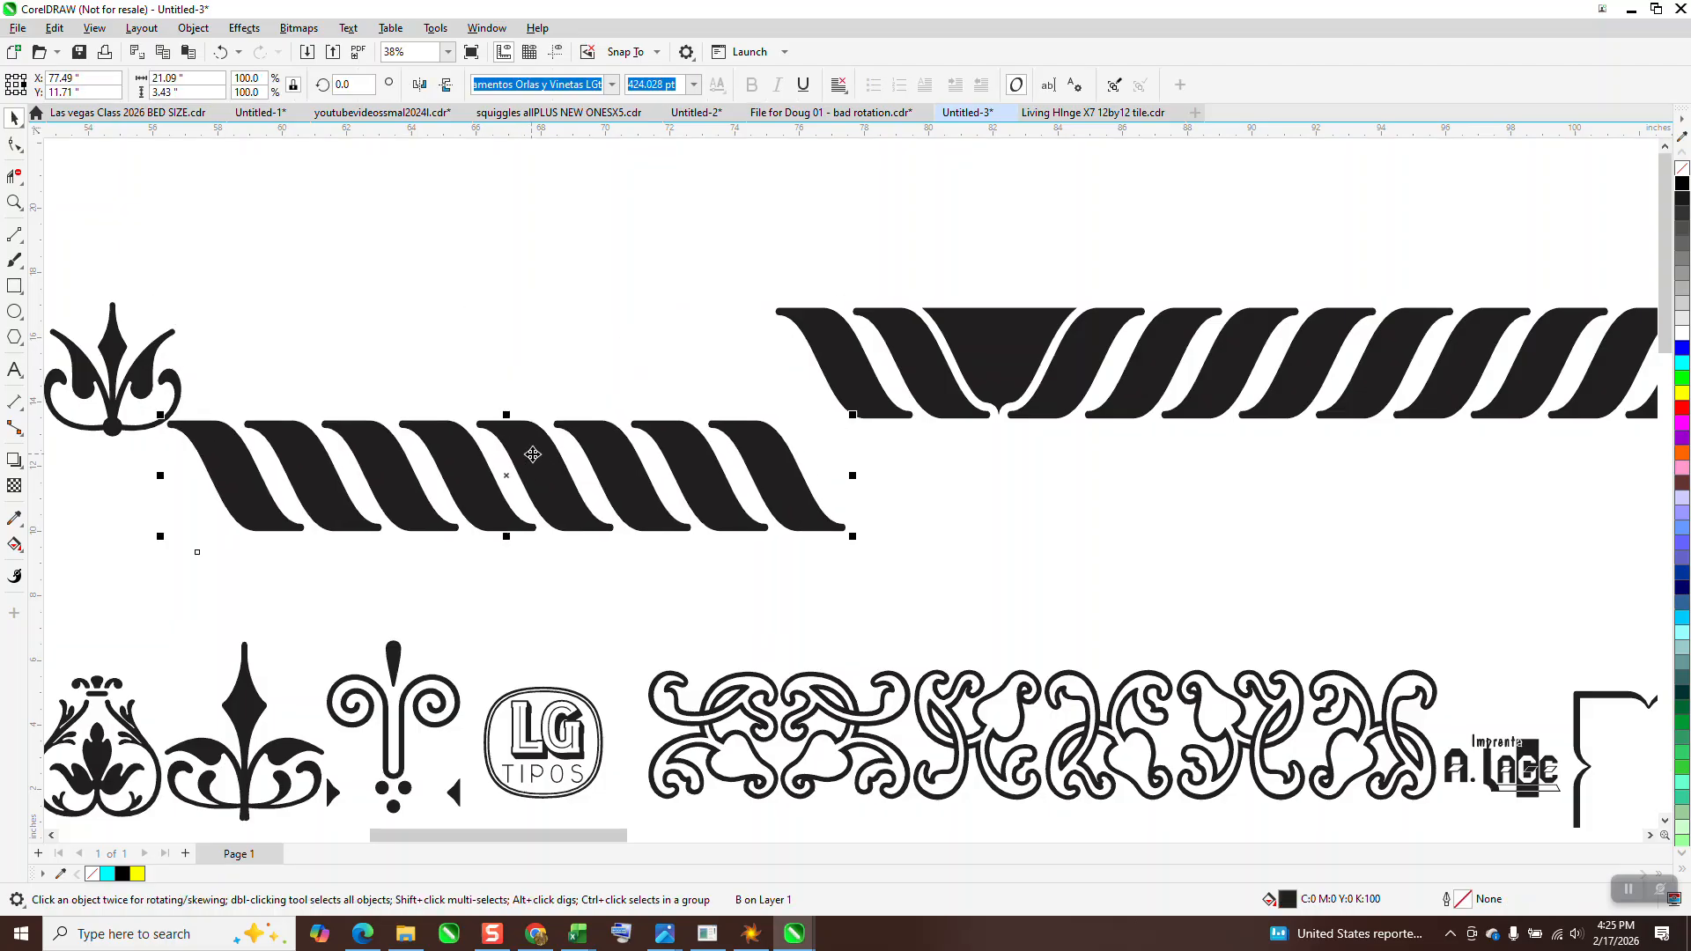
Set the moved rope-pattern glyph's font to Comic Sans MS
click(611, 84)
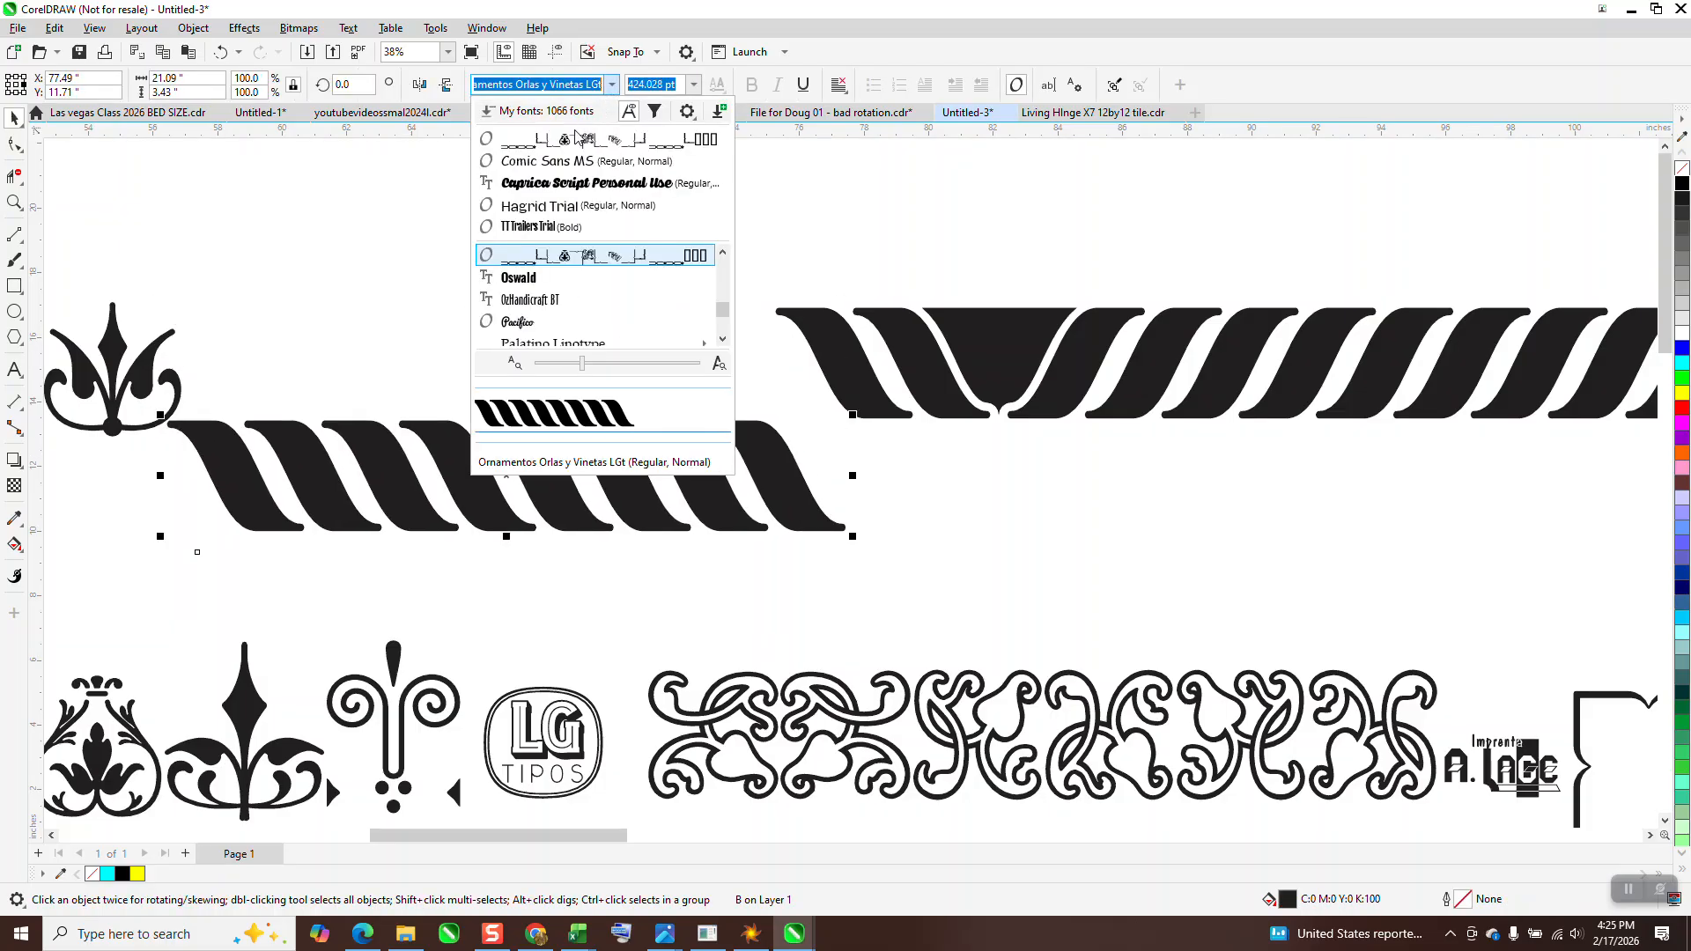
click(553, 167)
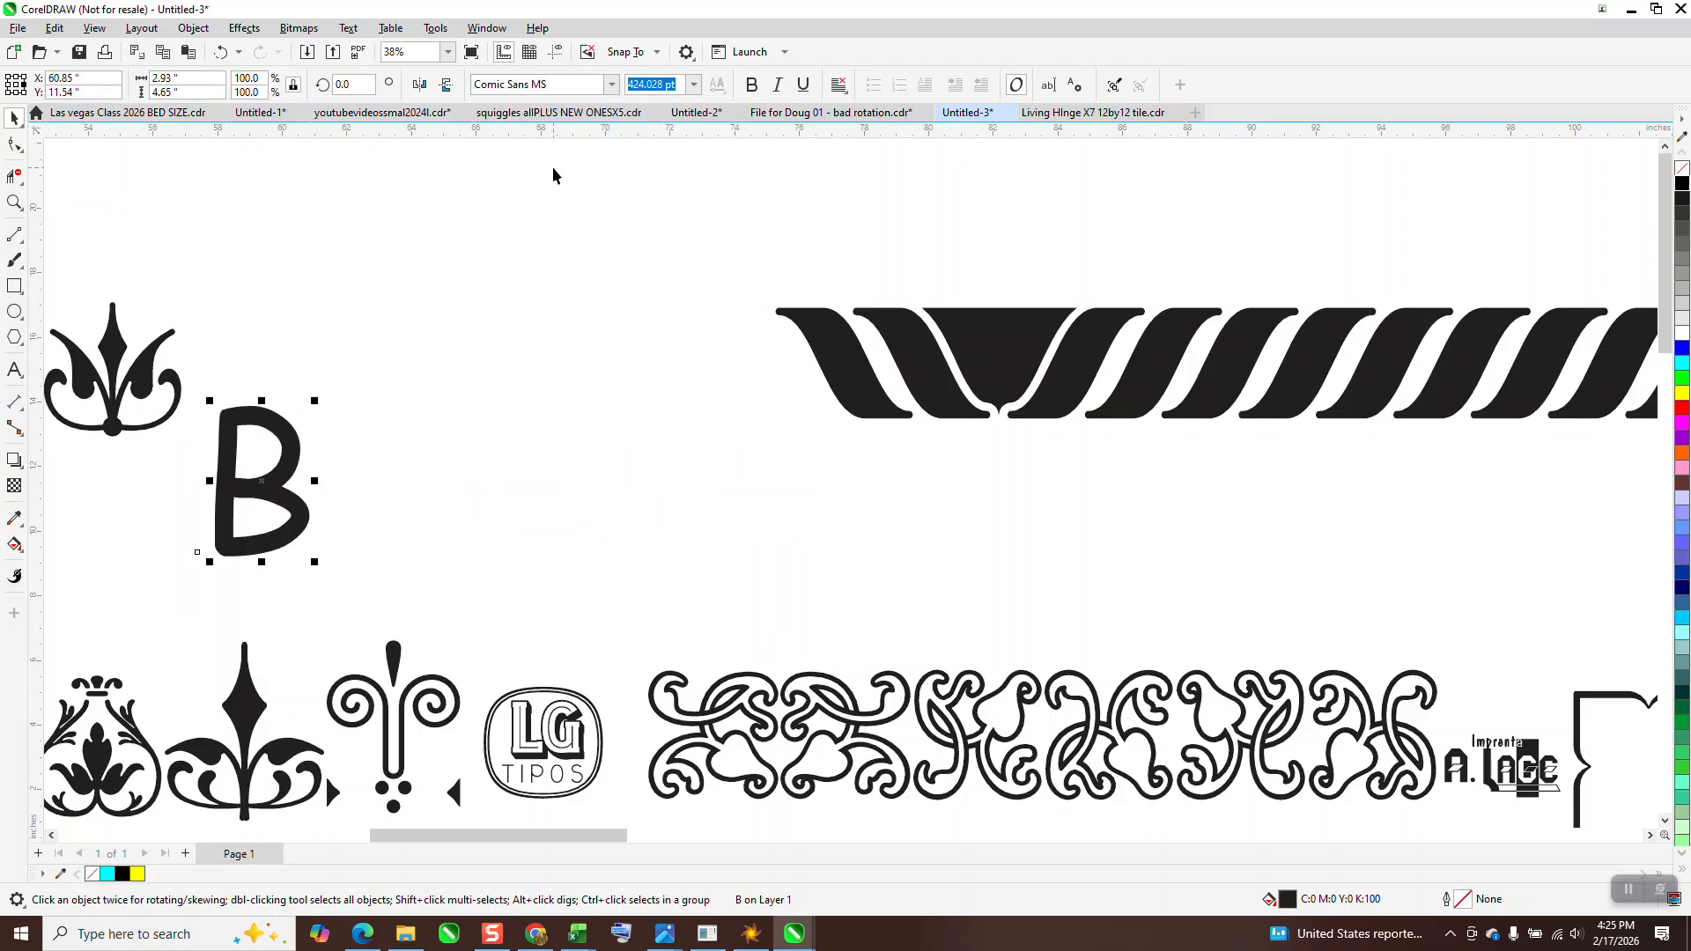
scroll(655, 353, down, 4)
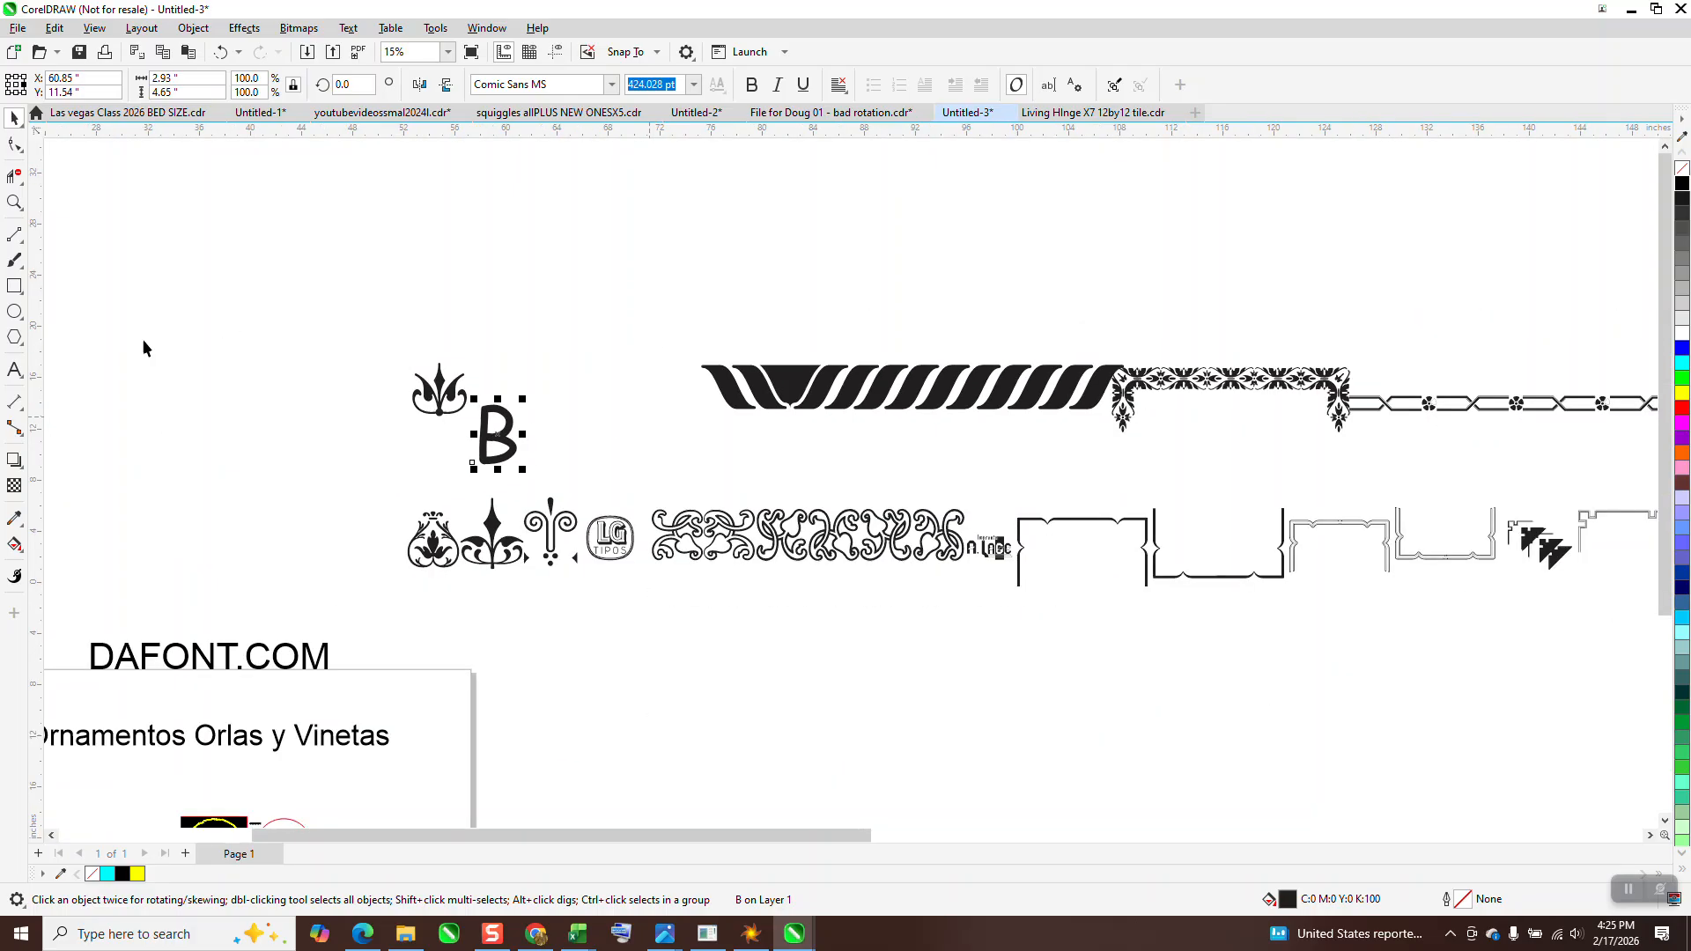
Add the text BBBB above the two ornament rows and enlarge it to about 21 inches wide
click(14, 370)
click(476, 225)
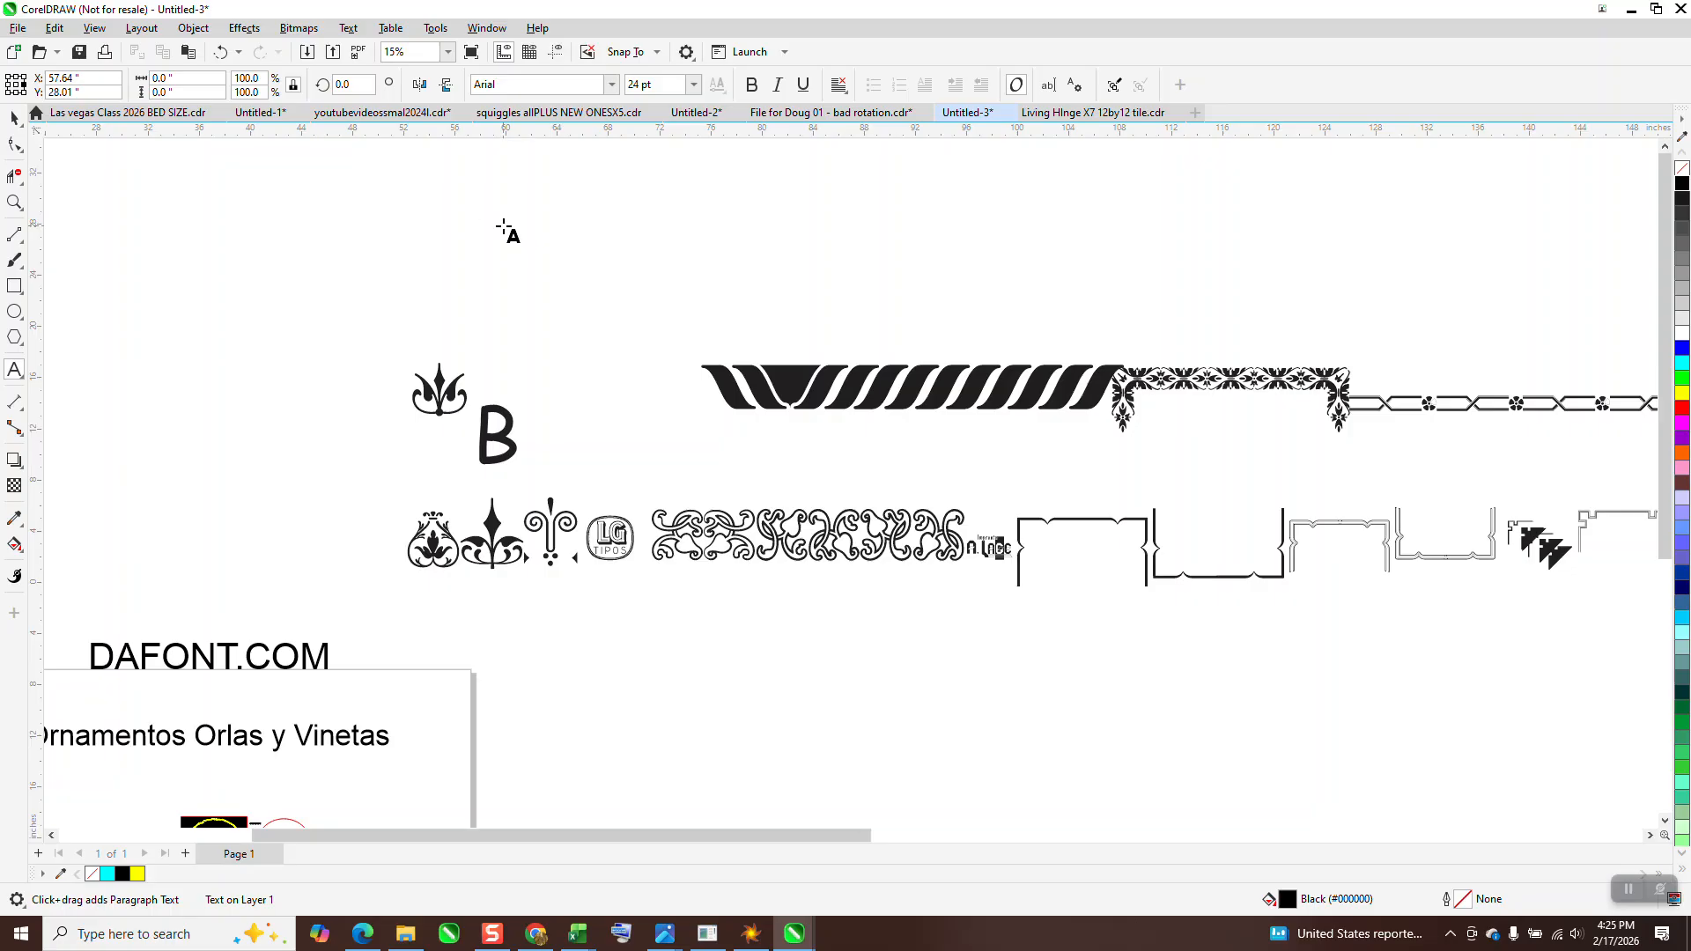
text(B)
key(BackSpace)
drag(496, 232, 849, 302)
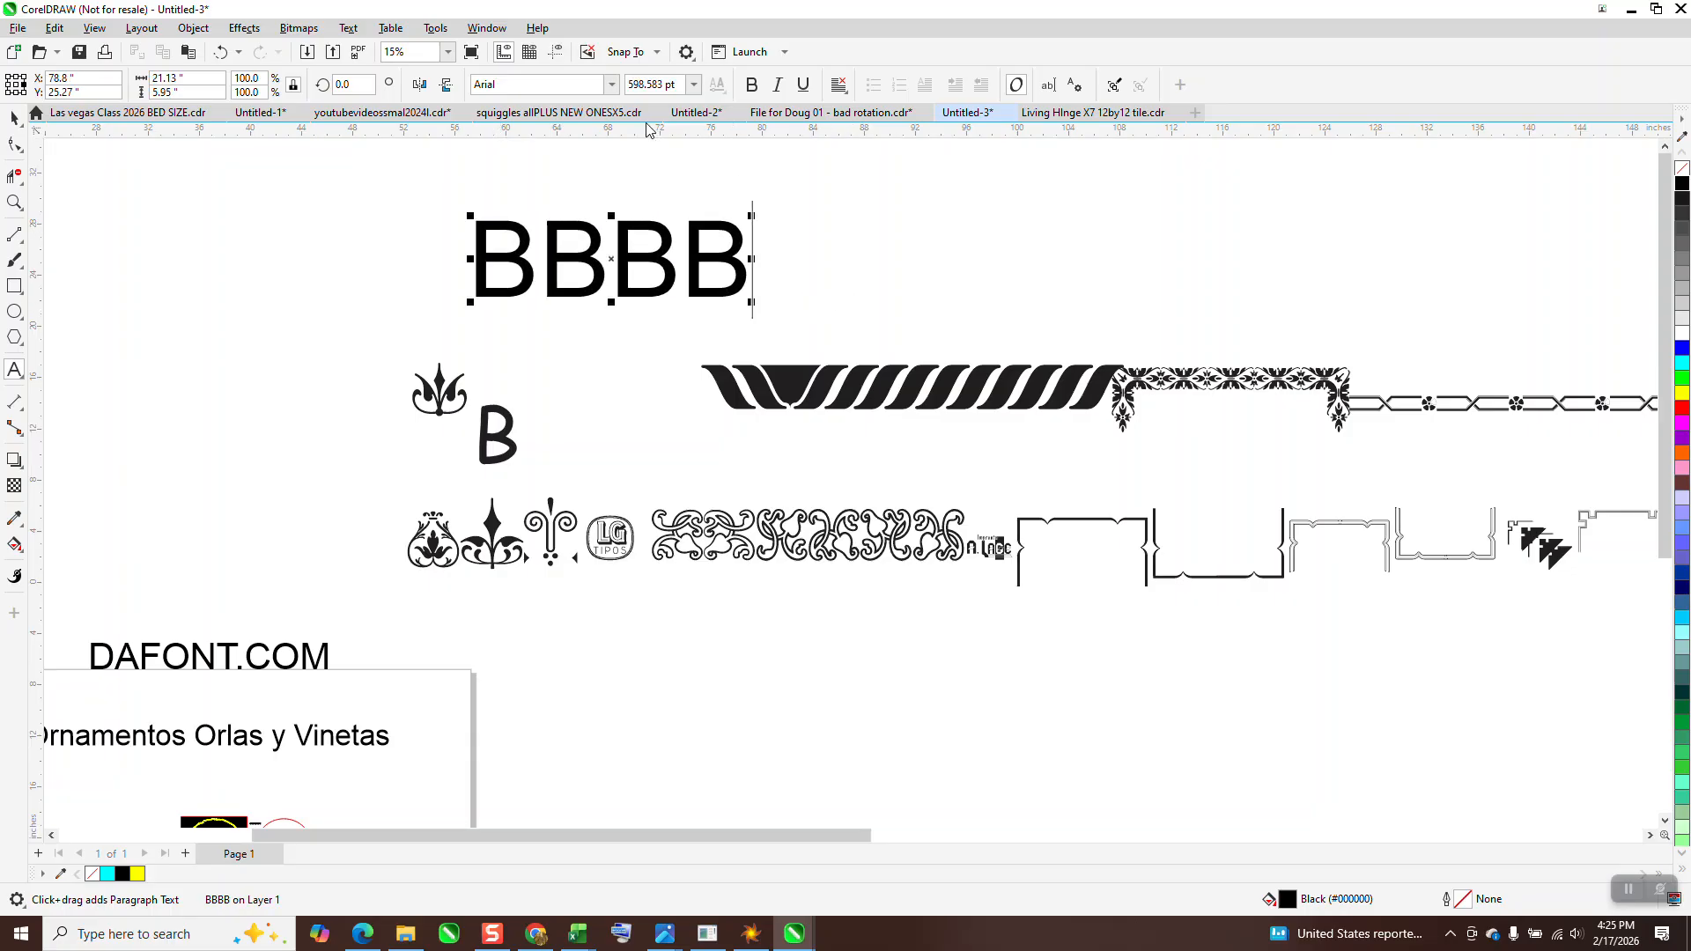
Set the font of the BBBB text to Ornamentos Orlas y Vinetas LGt
click(612, 85)
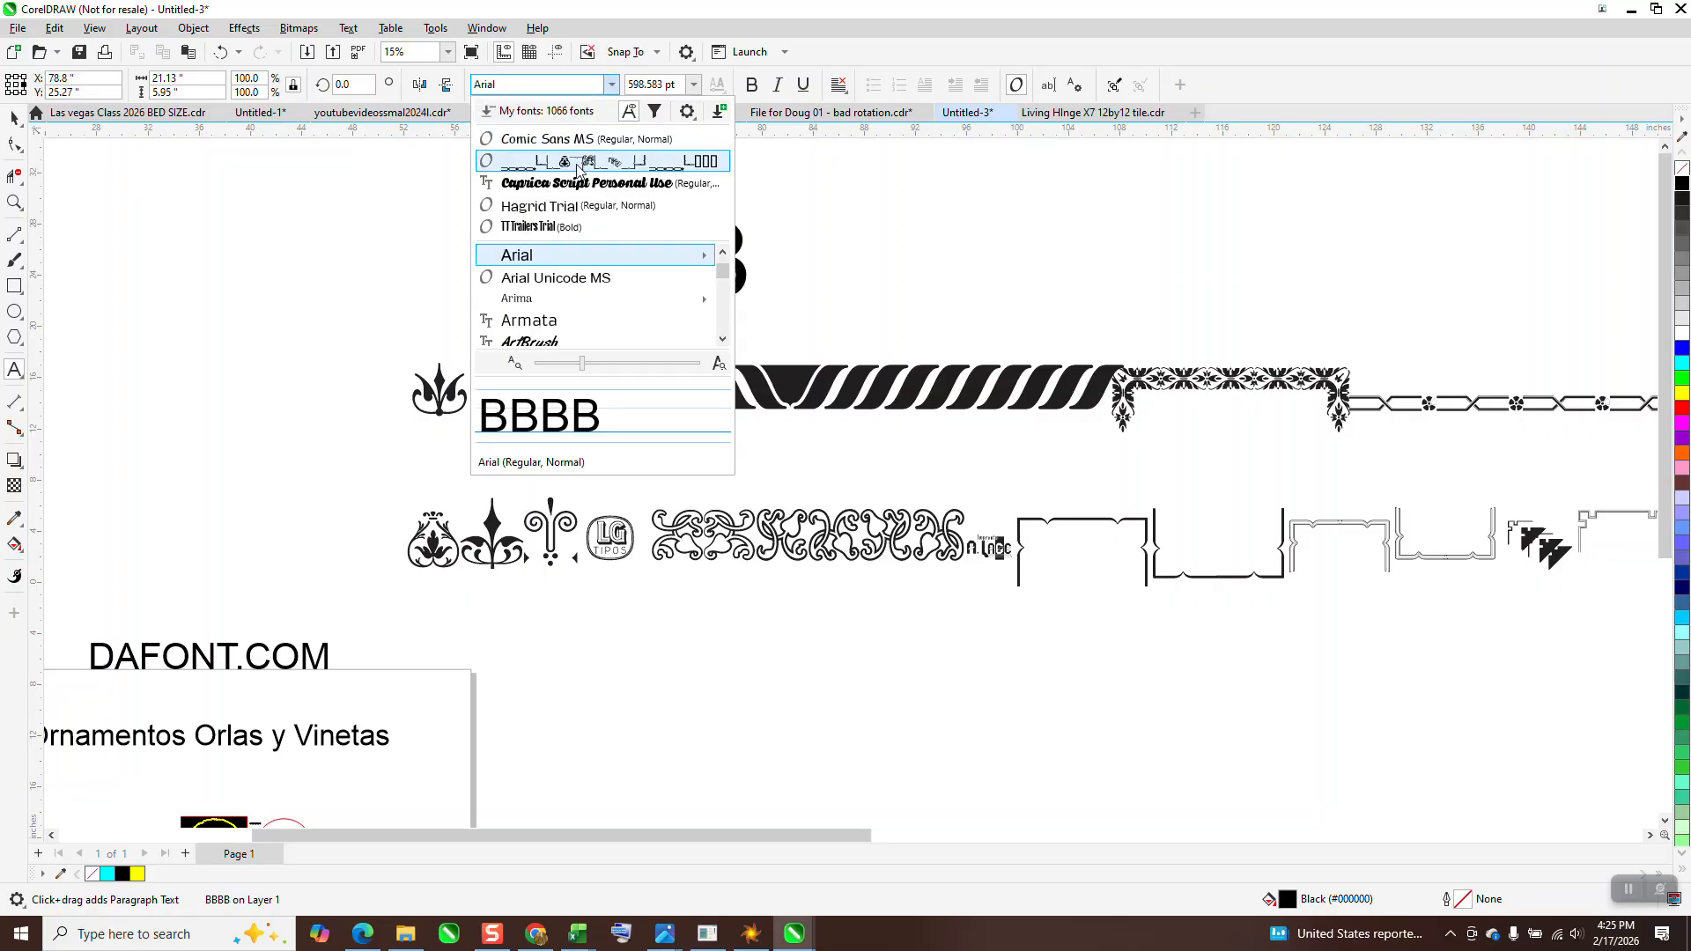
click(577, 162)
click(13, 117)
click(611, 85)
click(530, 144)
scroll(362, 256, down, 2)
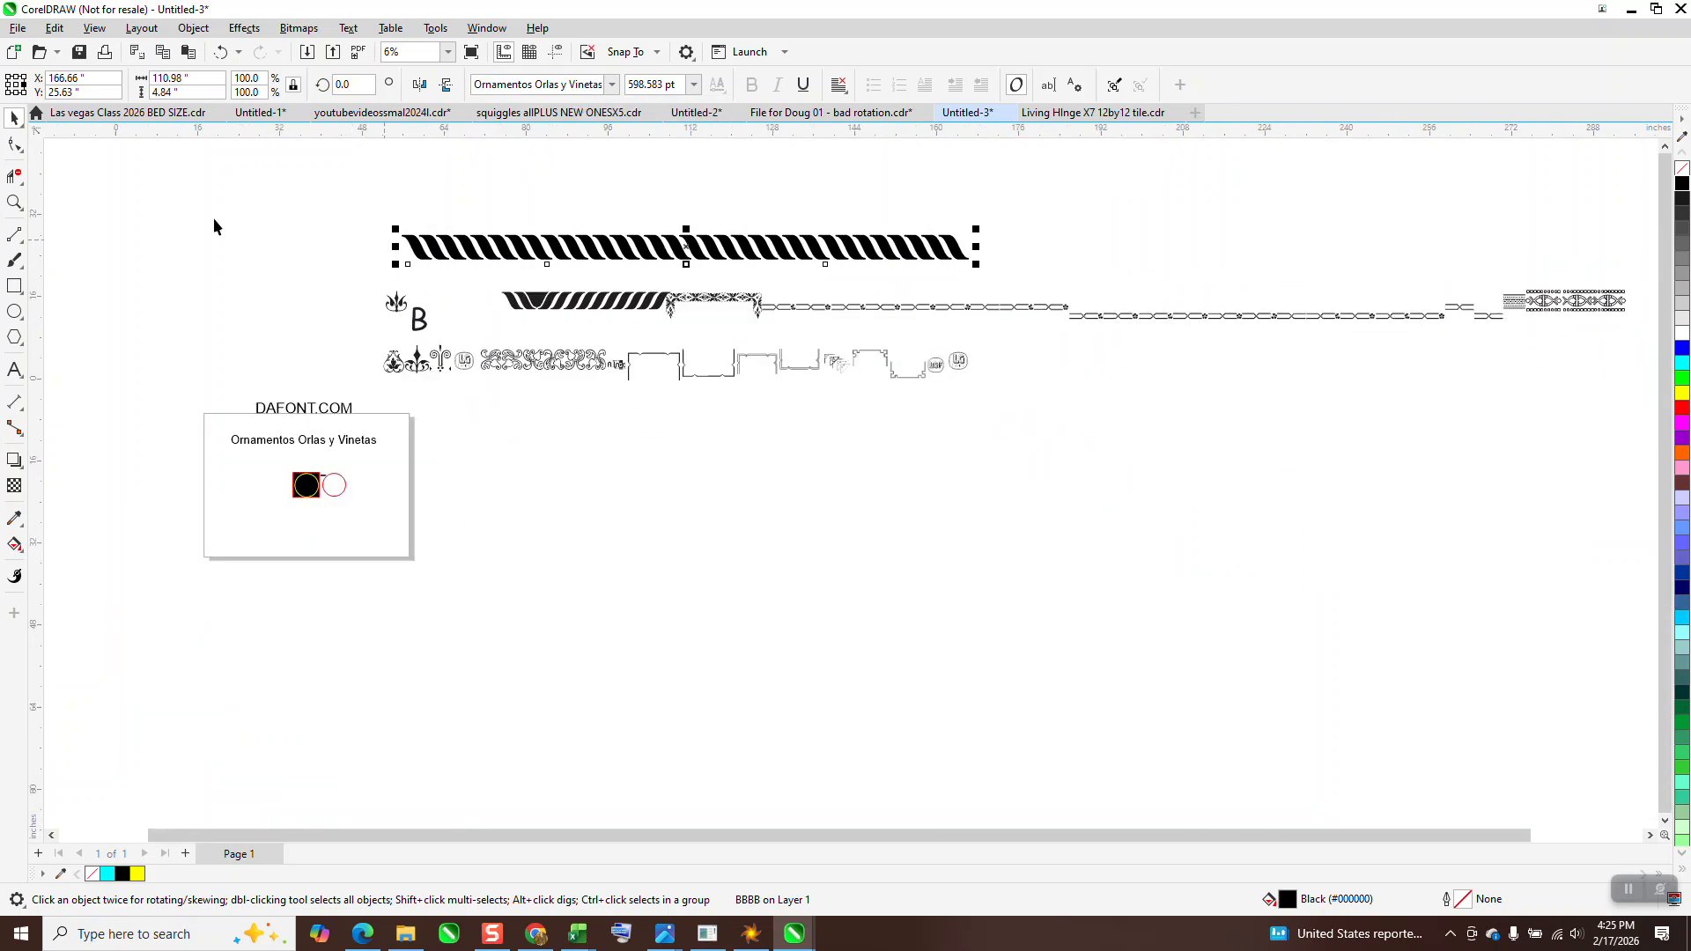
Examine how the rope glyphs join in the new strip and how the floral glyphs follow the yellow ring
click(14, 202)
drag(466, 279, 479, 329)
scroll(469, 316, down, 8)
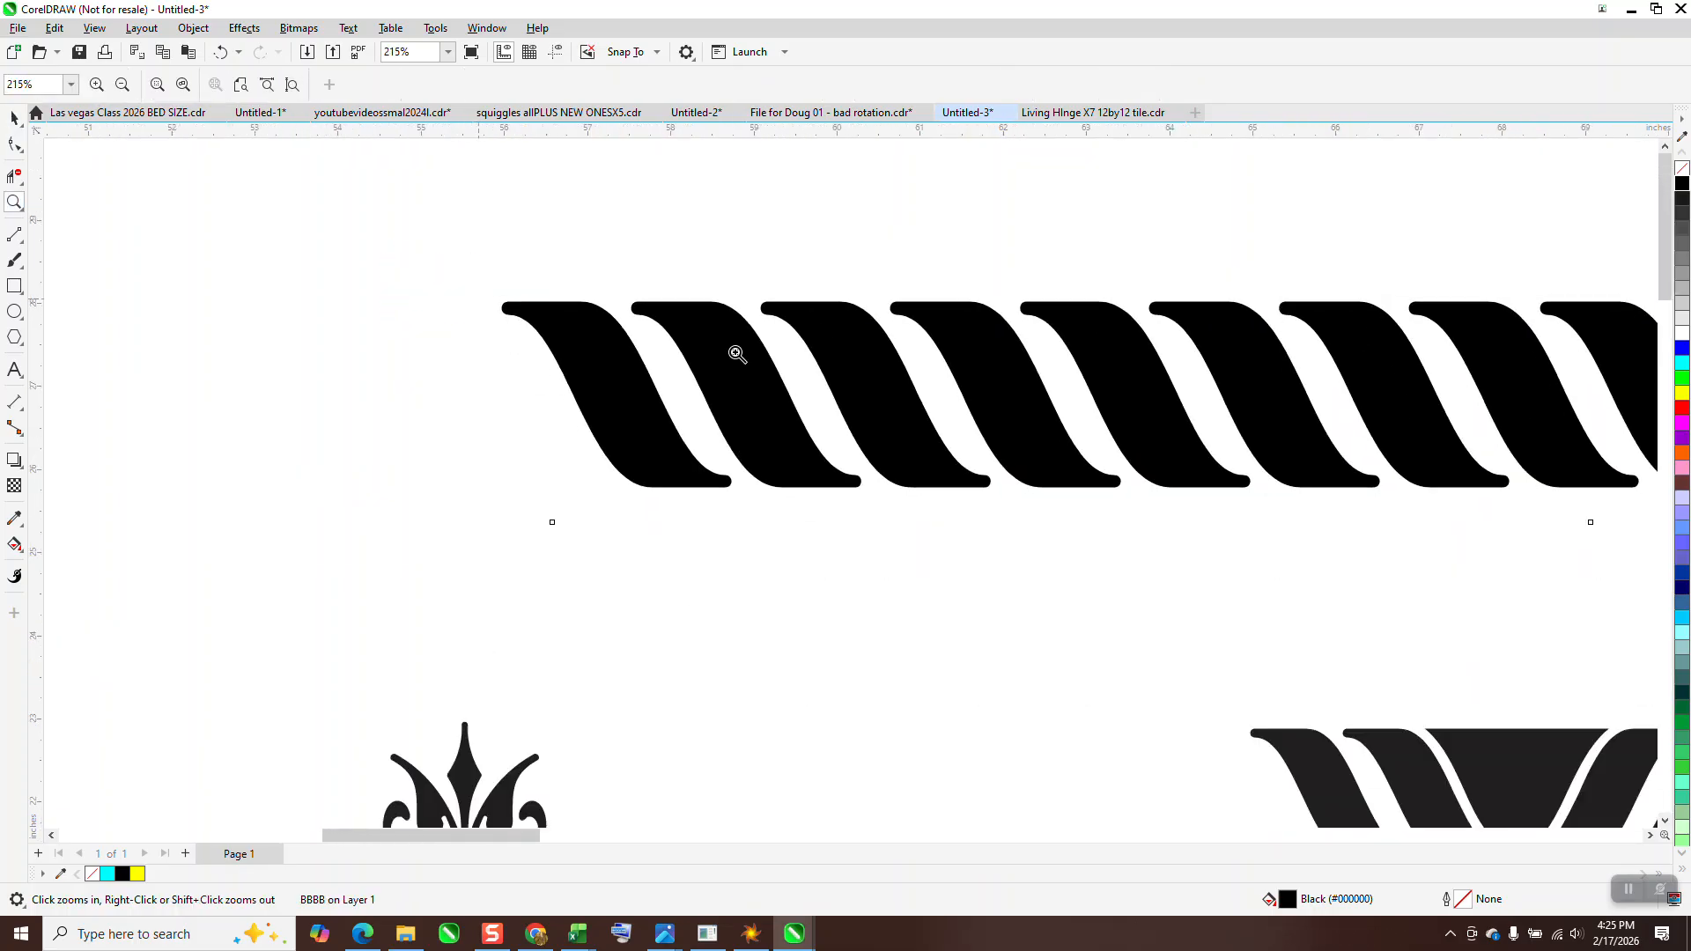
scroll(801, 378, down, 3)
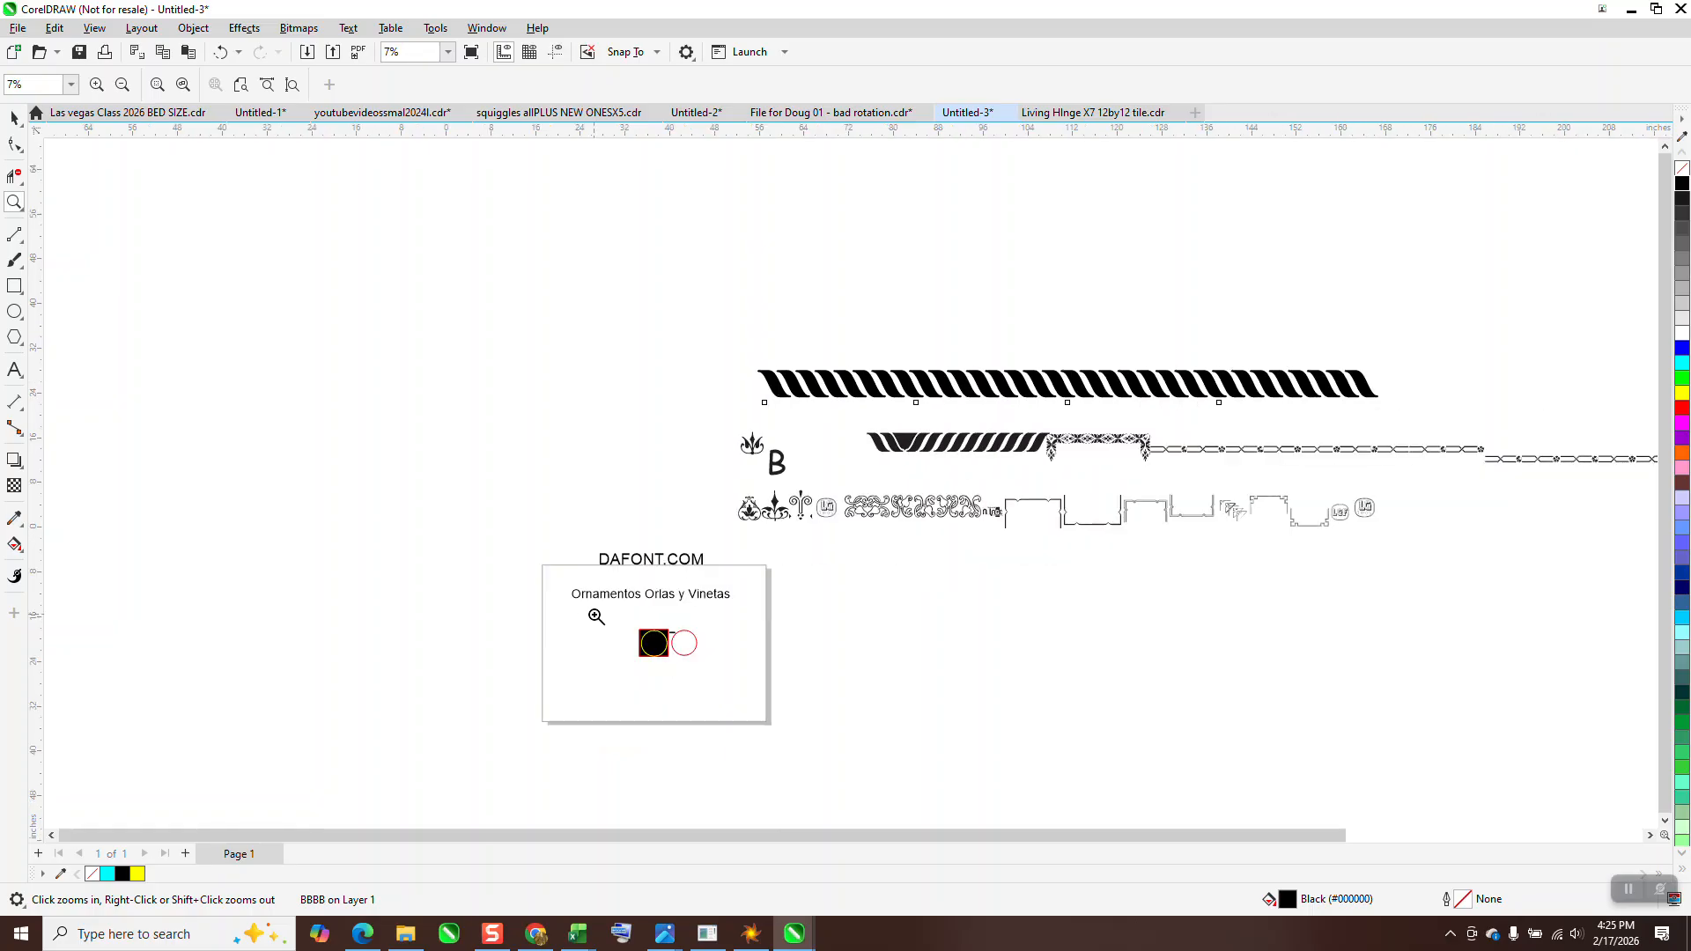
drag(777, 659, 775, 659)
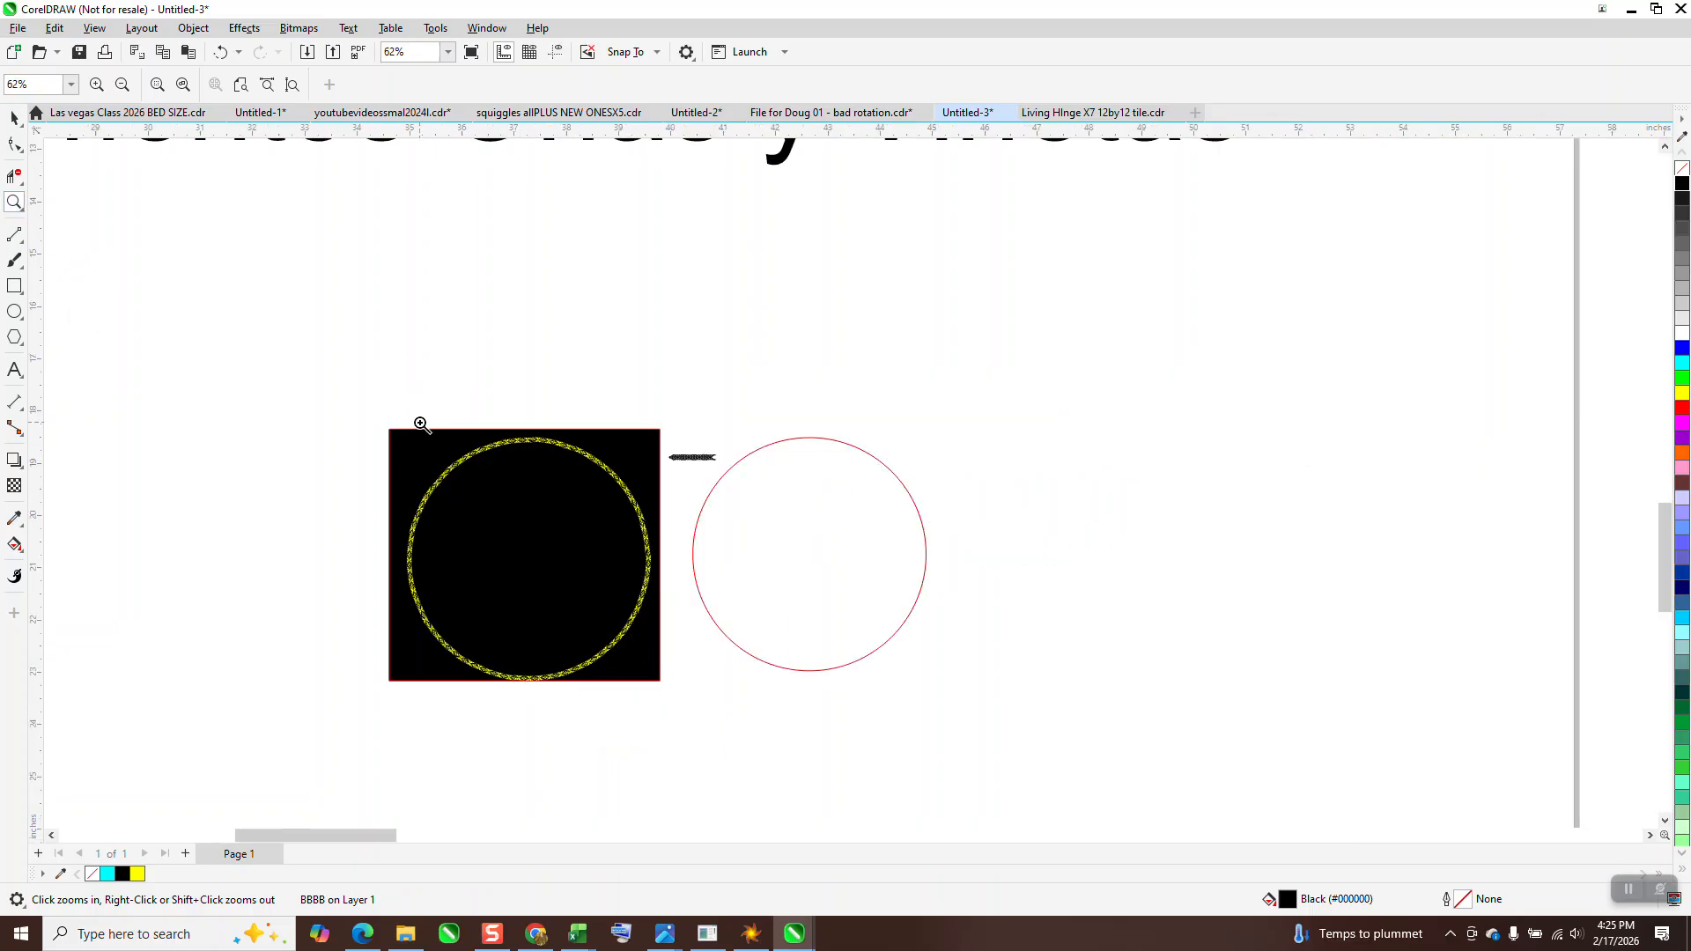
drag(408, 435, 497, 471)
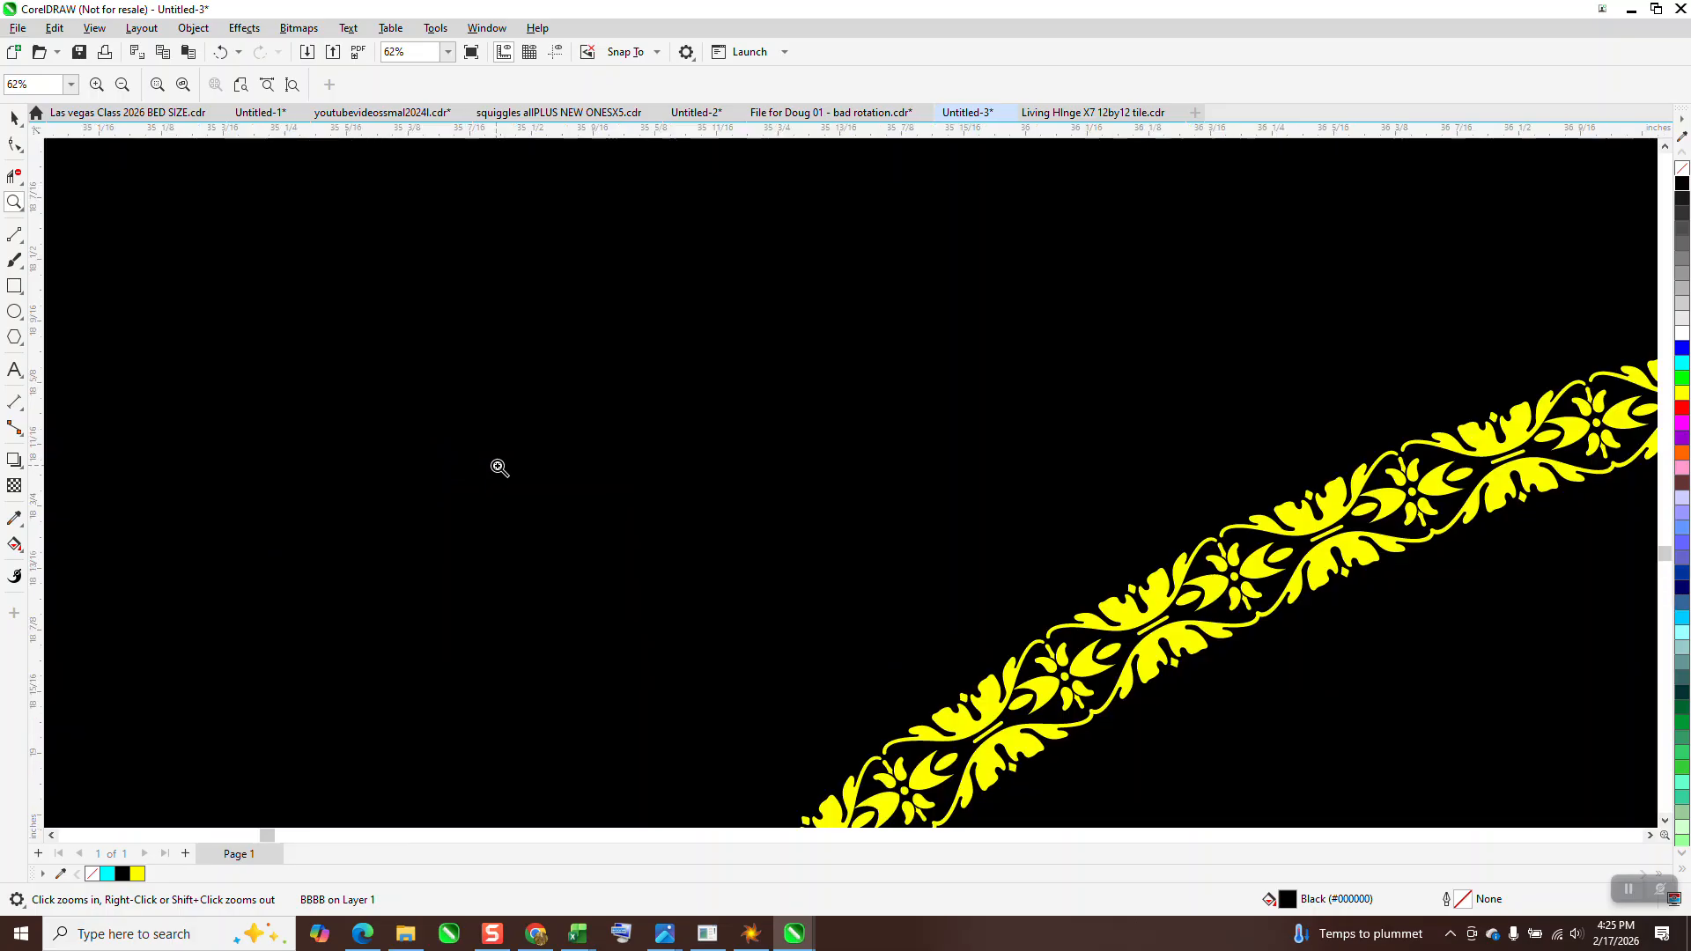
click(506, 476)
drag(851, 447, 1035, 590)
scroll(533, 436, down, 5)
scroll(532, 434, down, 3)
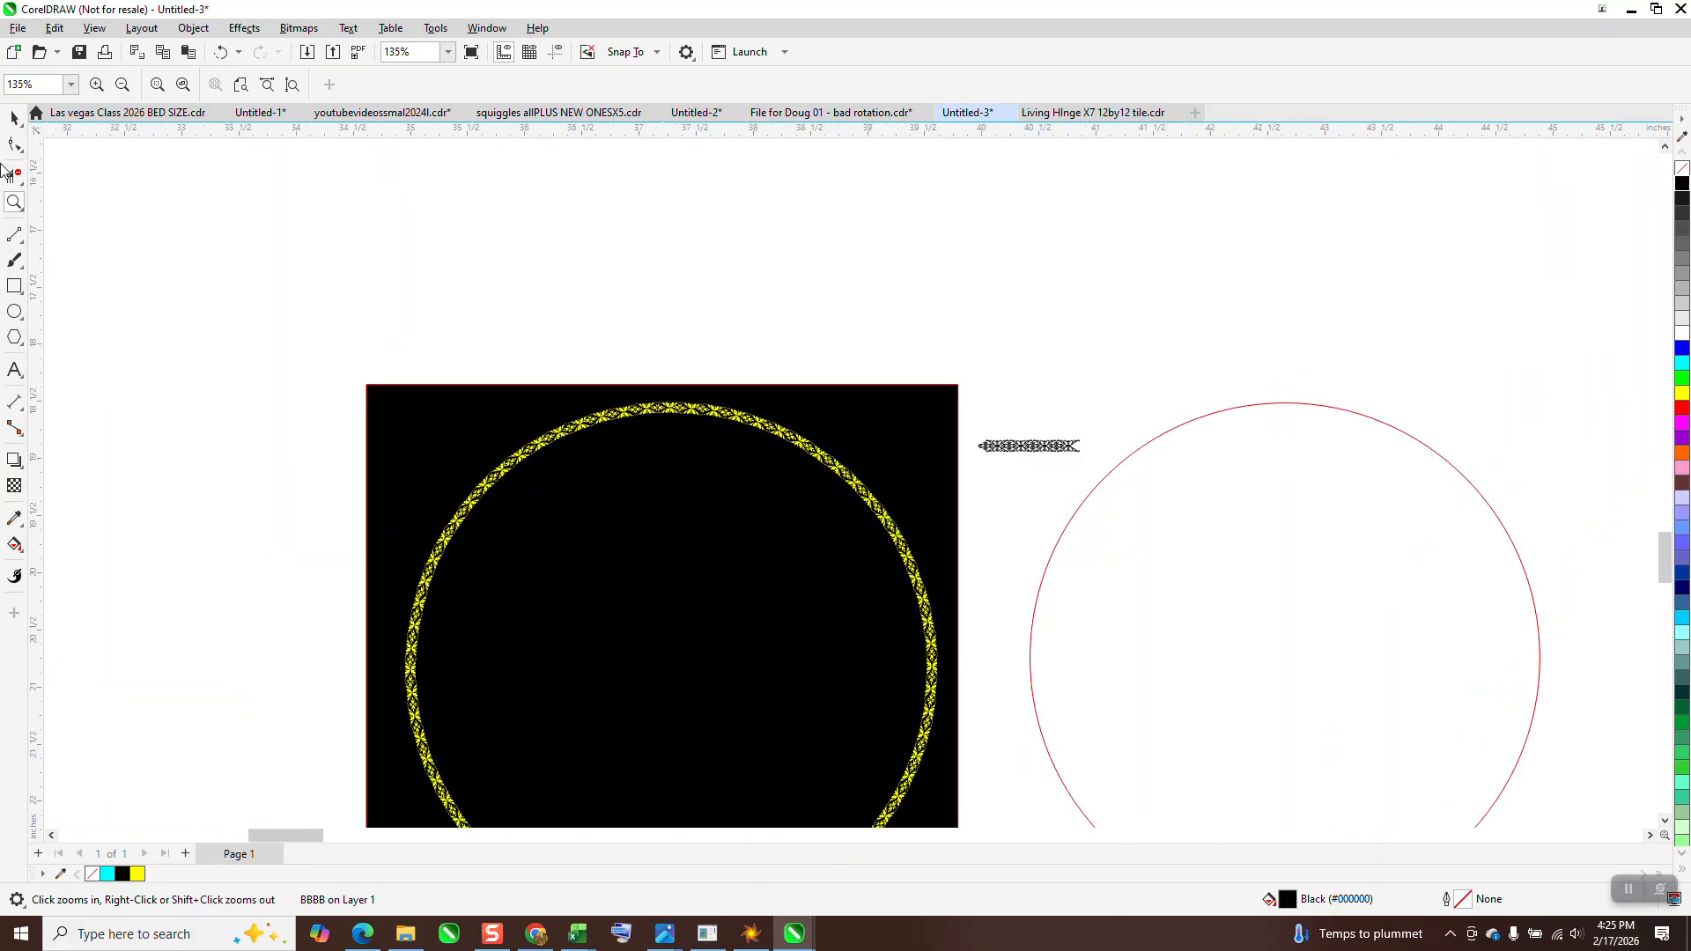
Move the black square out from behind the yellow ring to the far side of the red circle
click(14, 117)
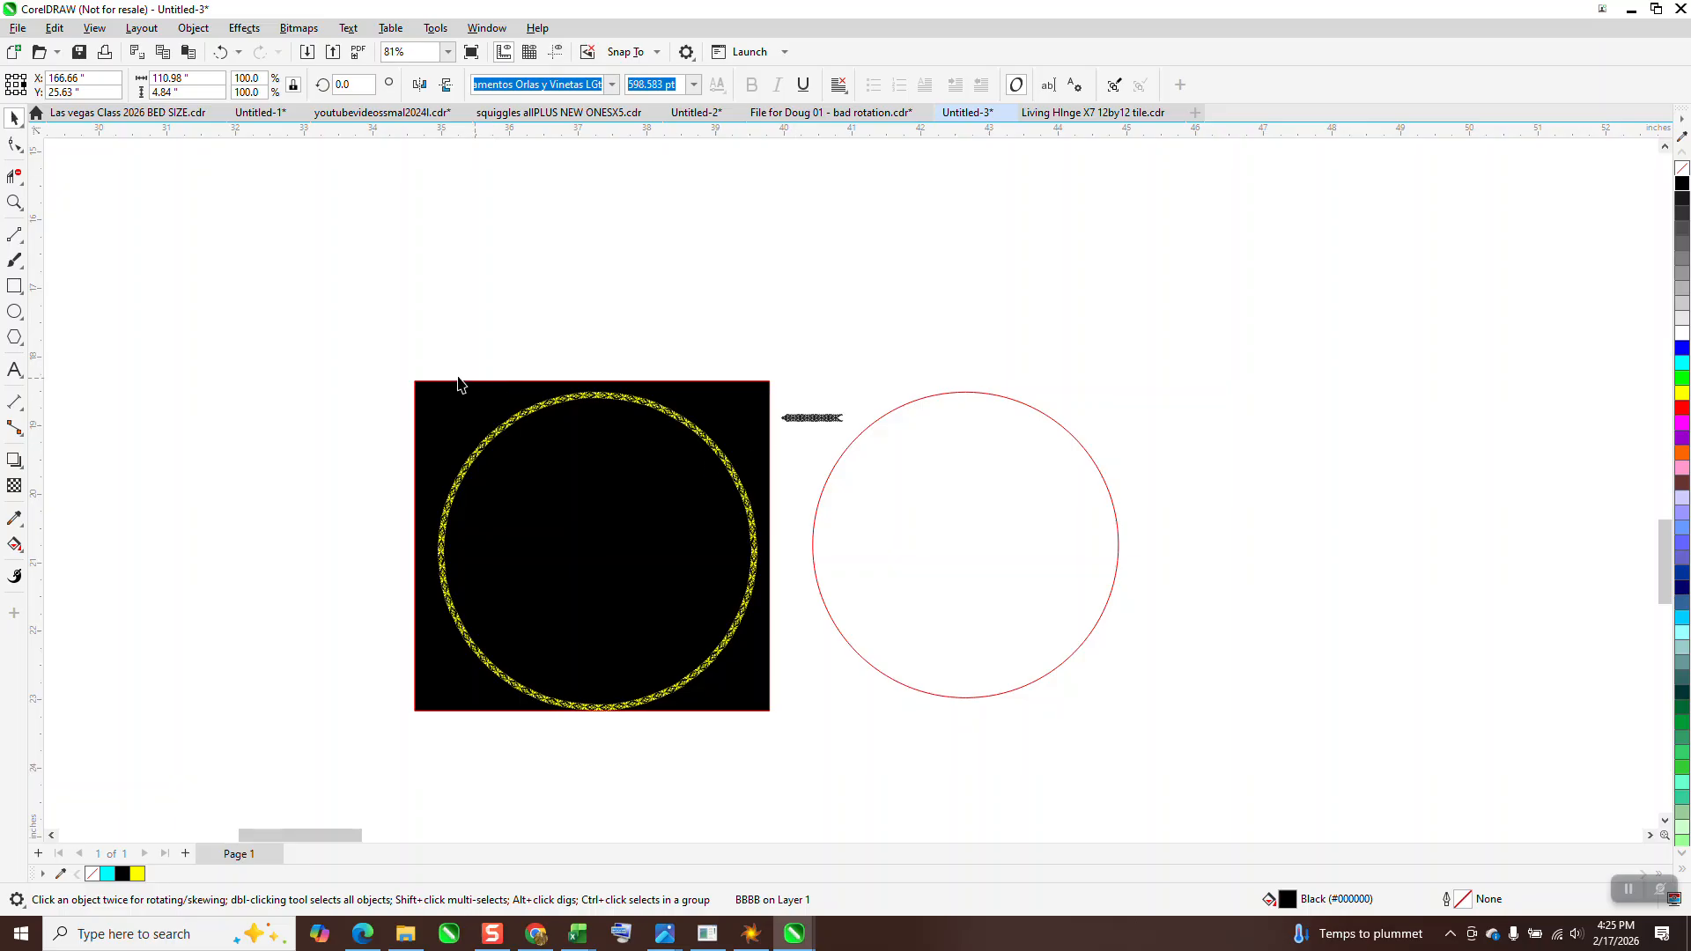
drag(416, 351, 800, 737)
drag(630, 552, 1403, 464)
click(1034, 490)
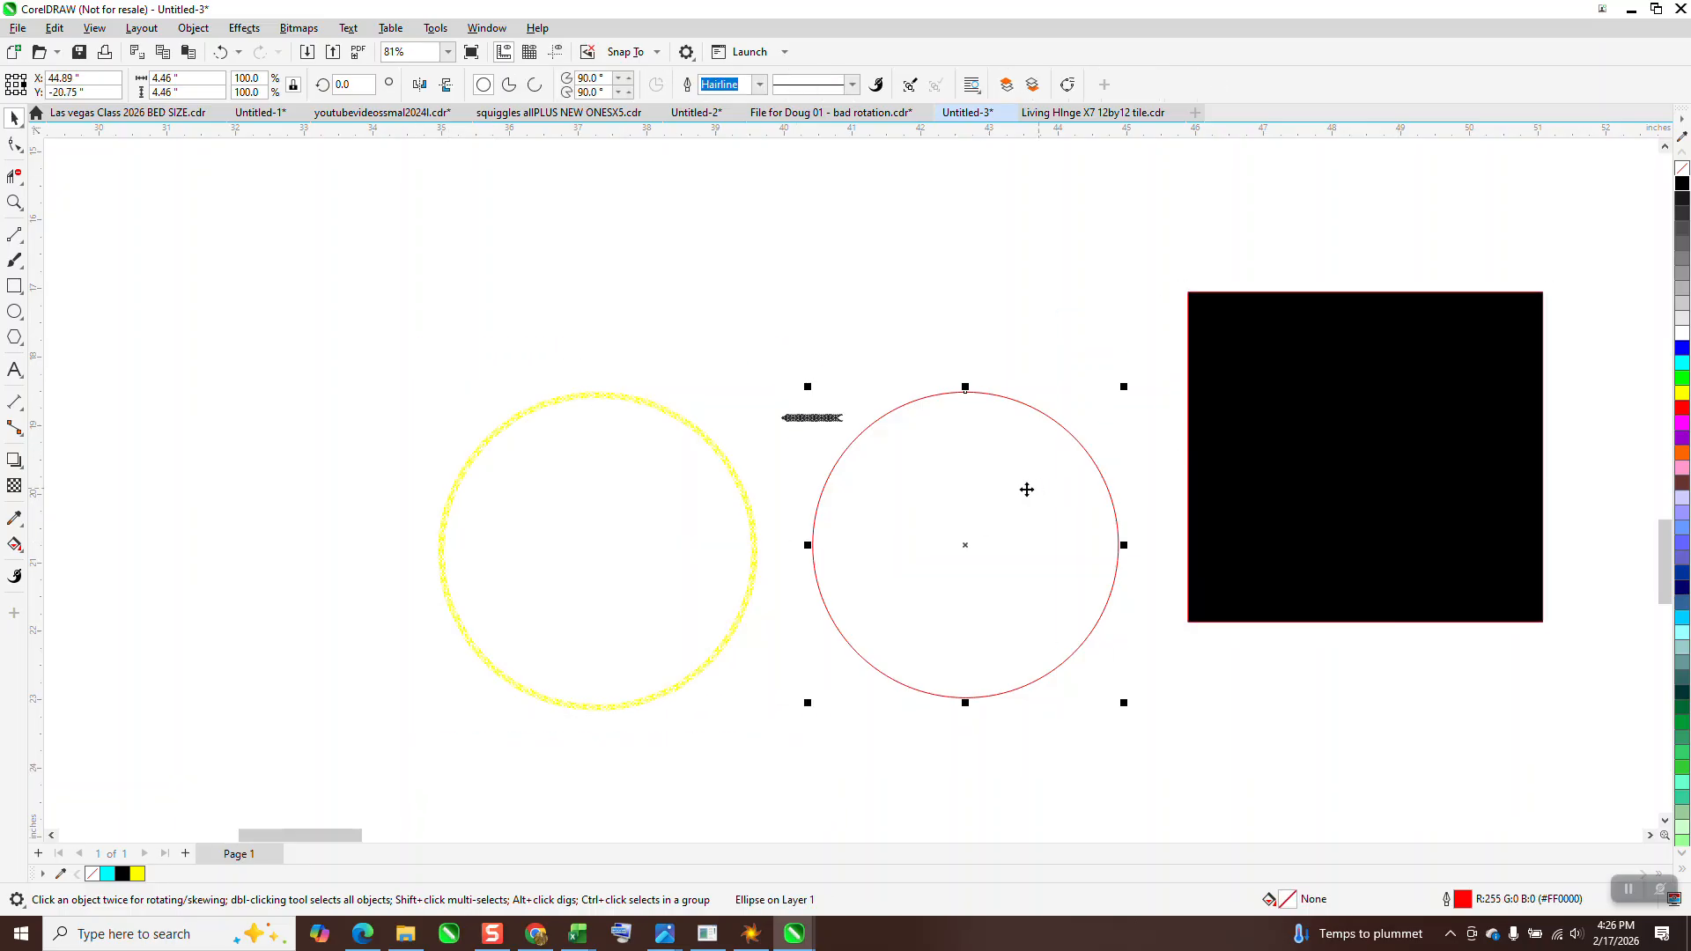
drag(745, 501, 1446, 450)
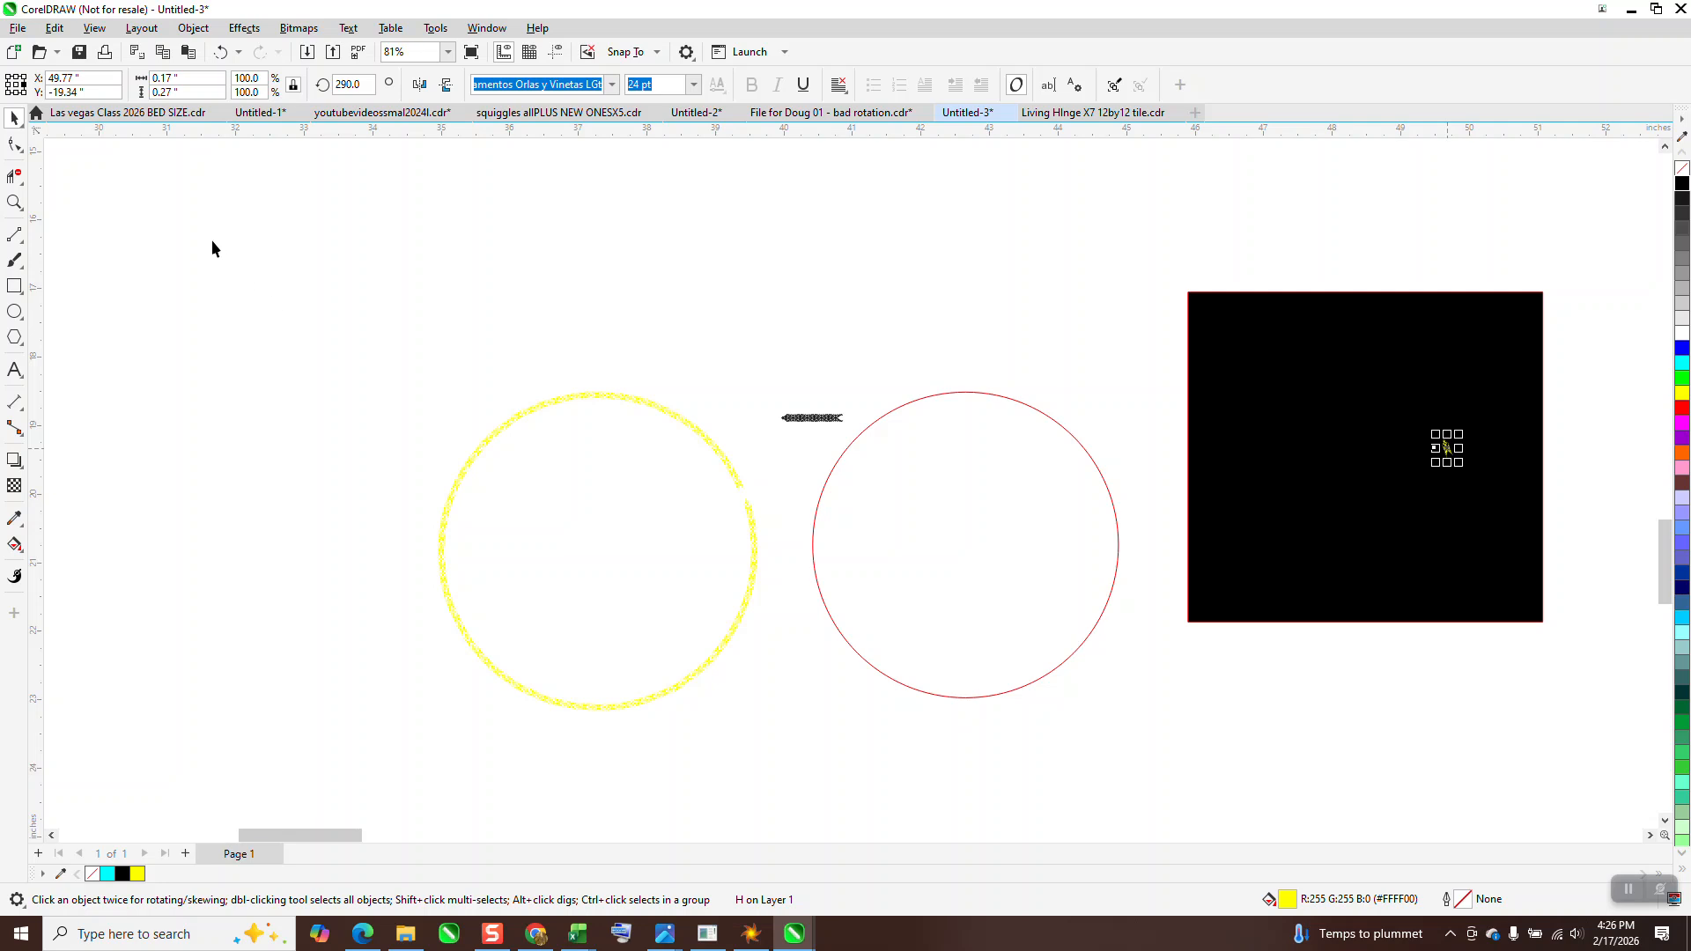
click(219, 52)
Group all glyphs of the yellow ring and move the group onto the black square
drag(417, 376, 797, 736)
key(ctrl+g)
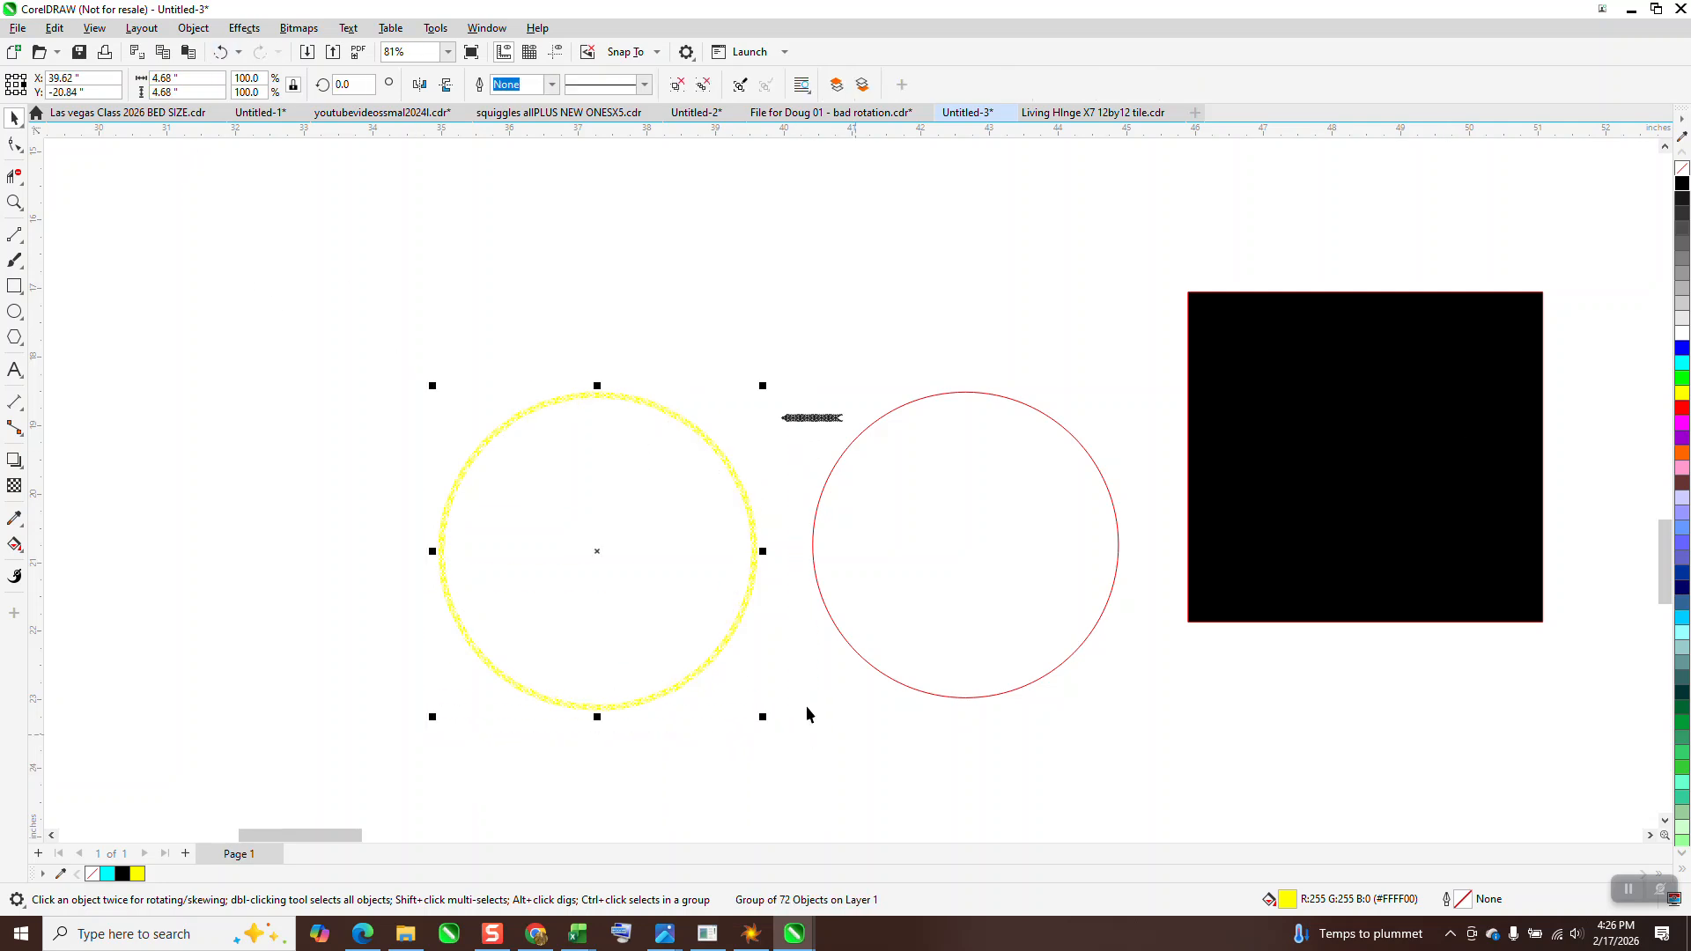
drag(614, 561, 1383, 466)
Move the red circle into the yellow ring's former place
drag(887, 544, 887, 545)
key(ctrl+z)
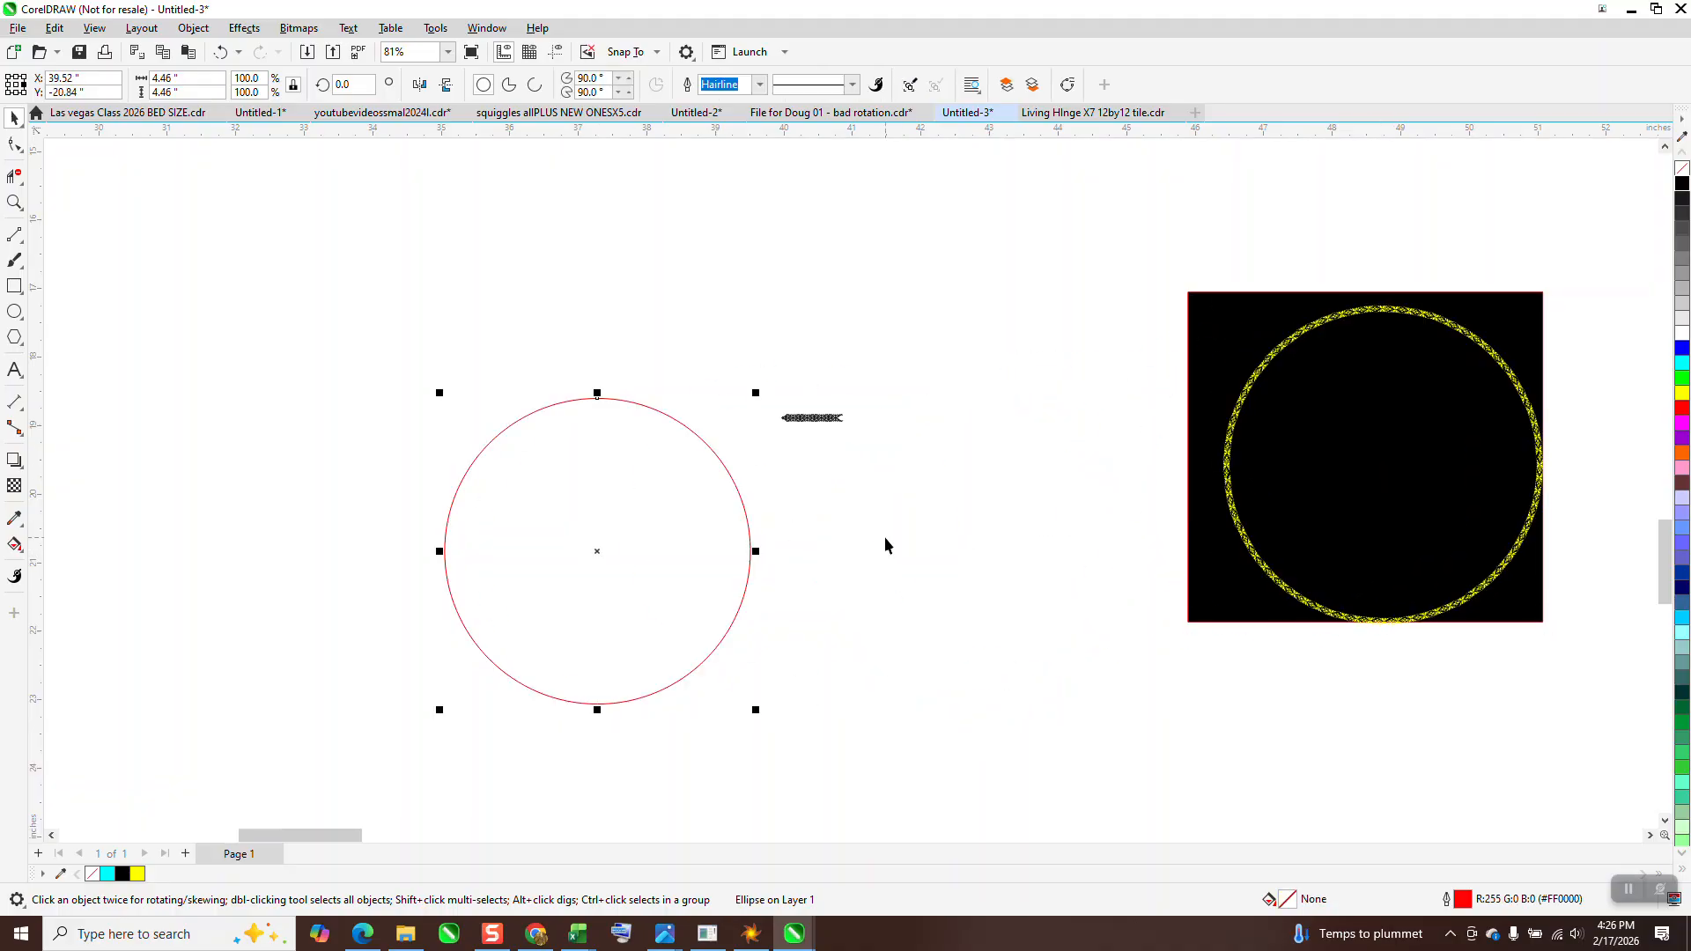
Add a 24 pt Arial letter H, centred on the red circle and resting on its top edge
click(14, 370)
click(541, 352)
text(H)
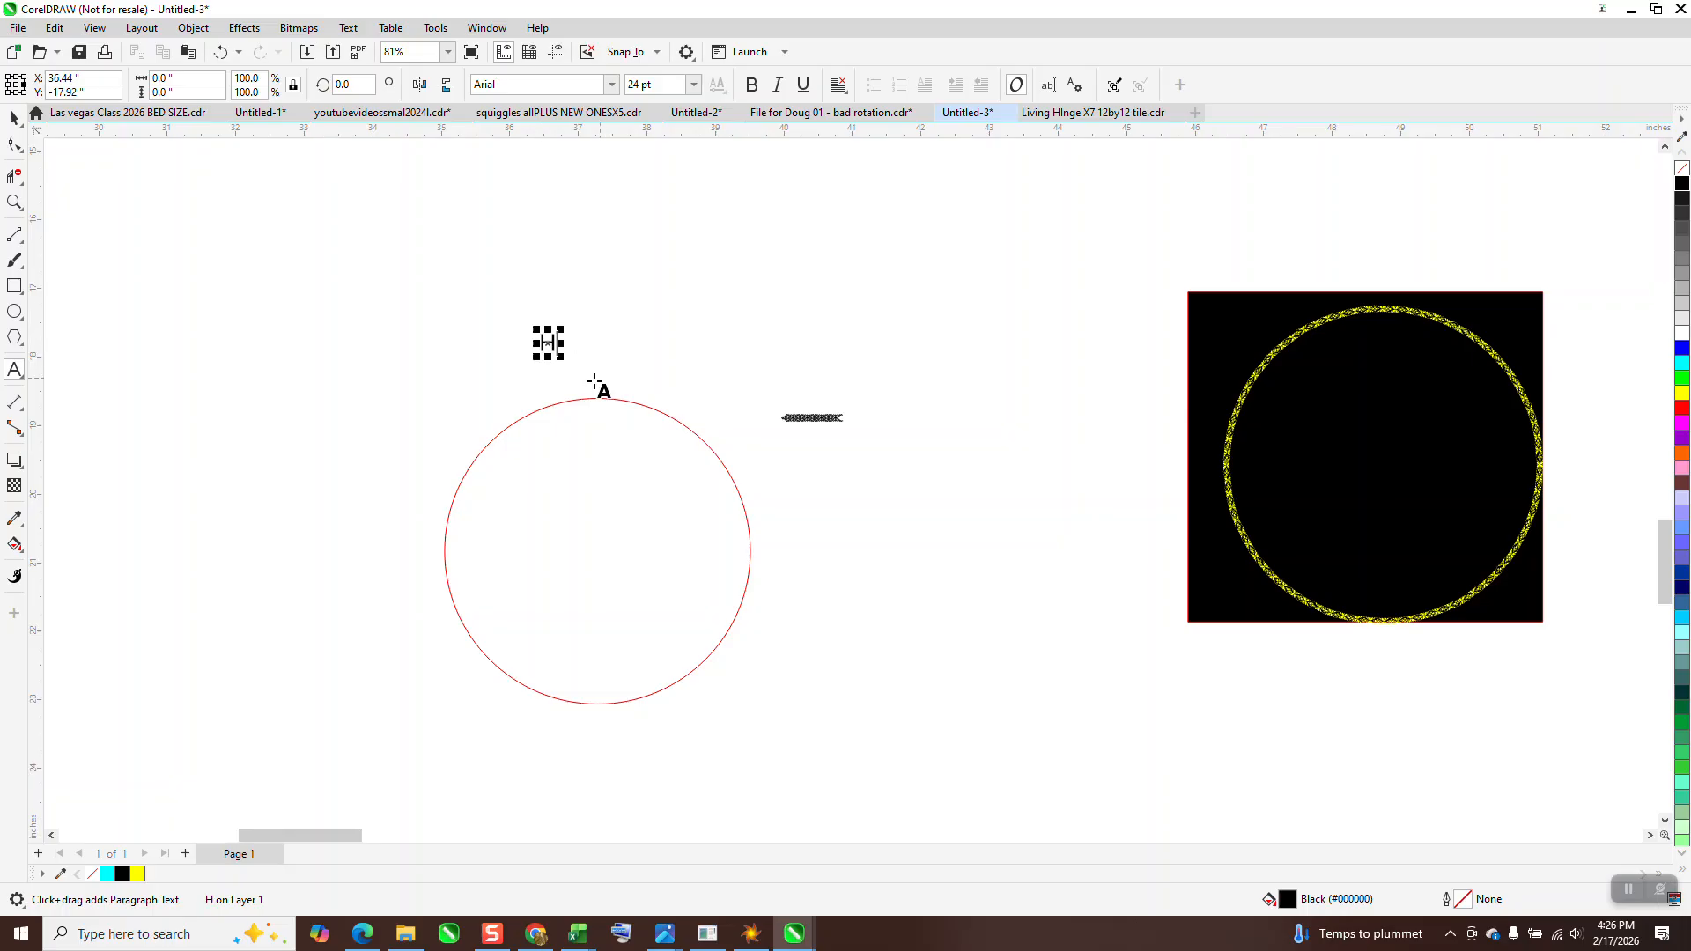
key(ctrl+space)
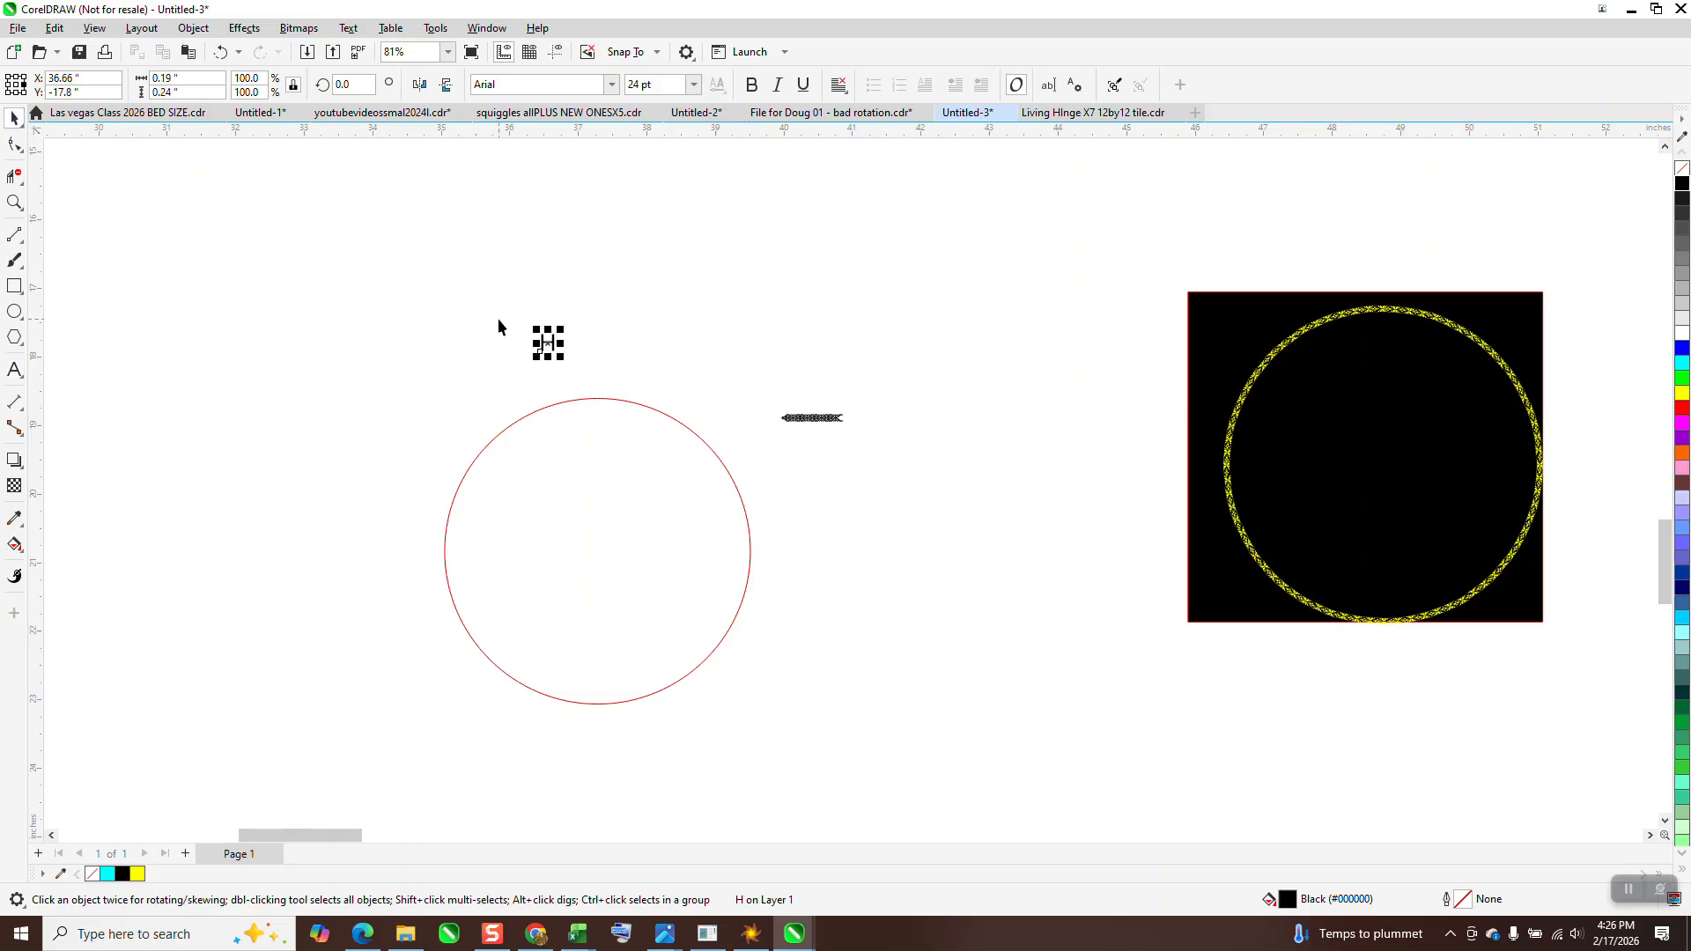
key(p)
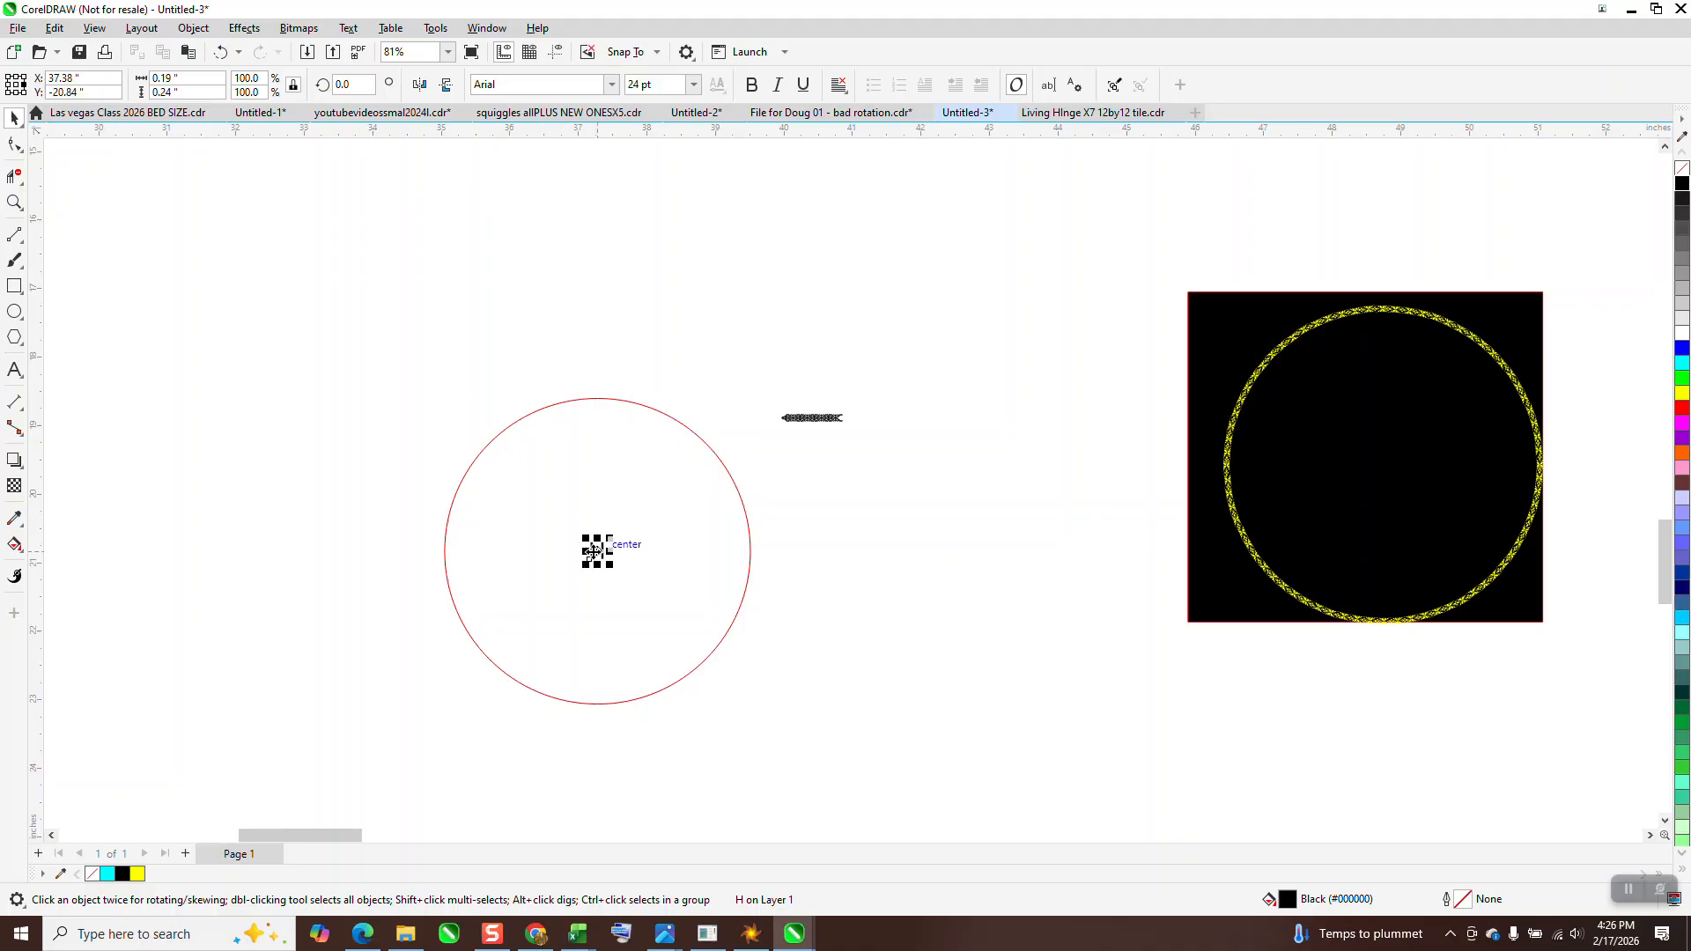
drag(595, 551, 602, 398)
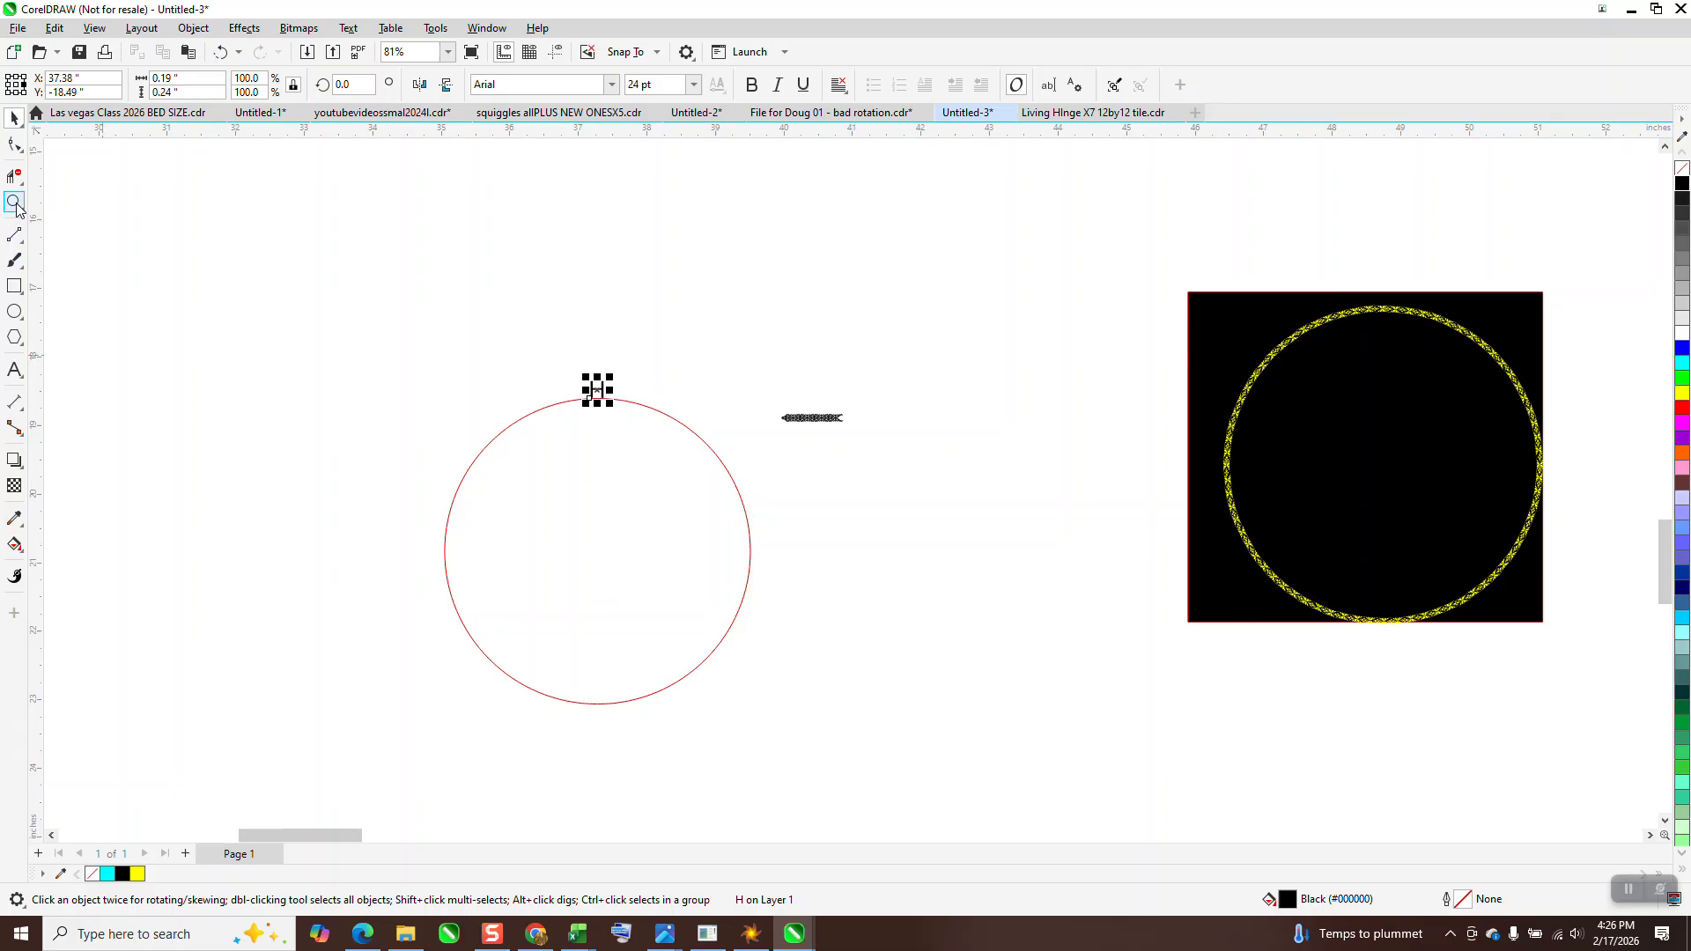
Set the font of the letter H on the circle to Ornamentos Orlas y Vinetas LGt
click(14, 202)
drag(564, 321, 766, 489)
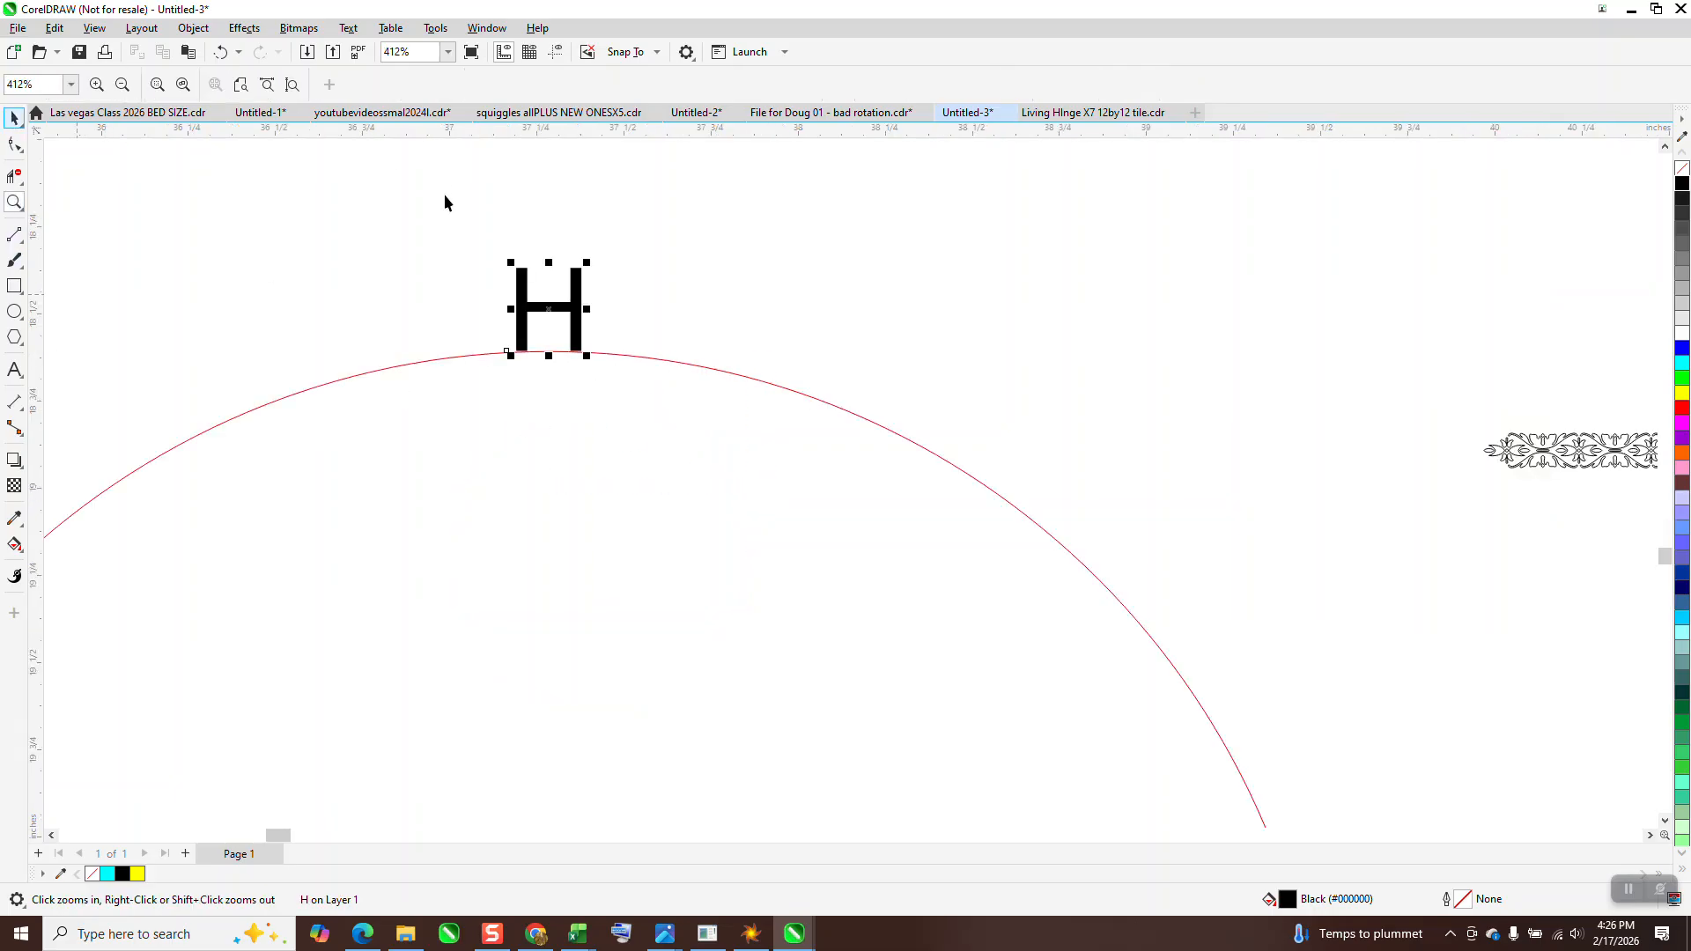
key(space)
click(610, 85)
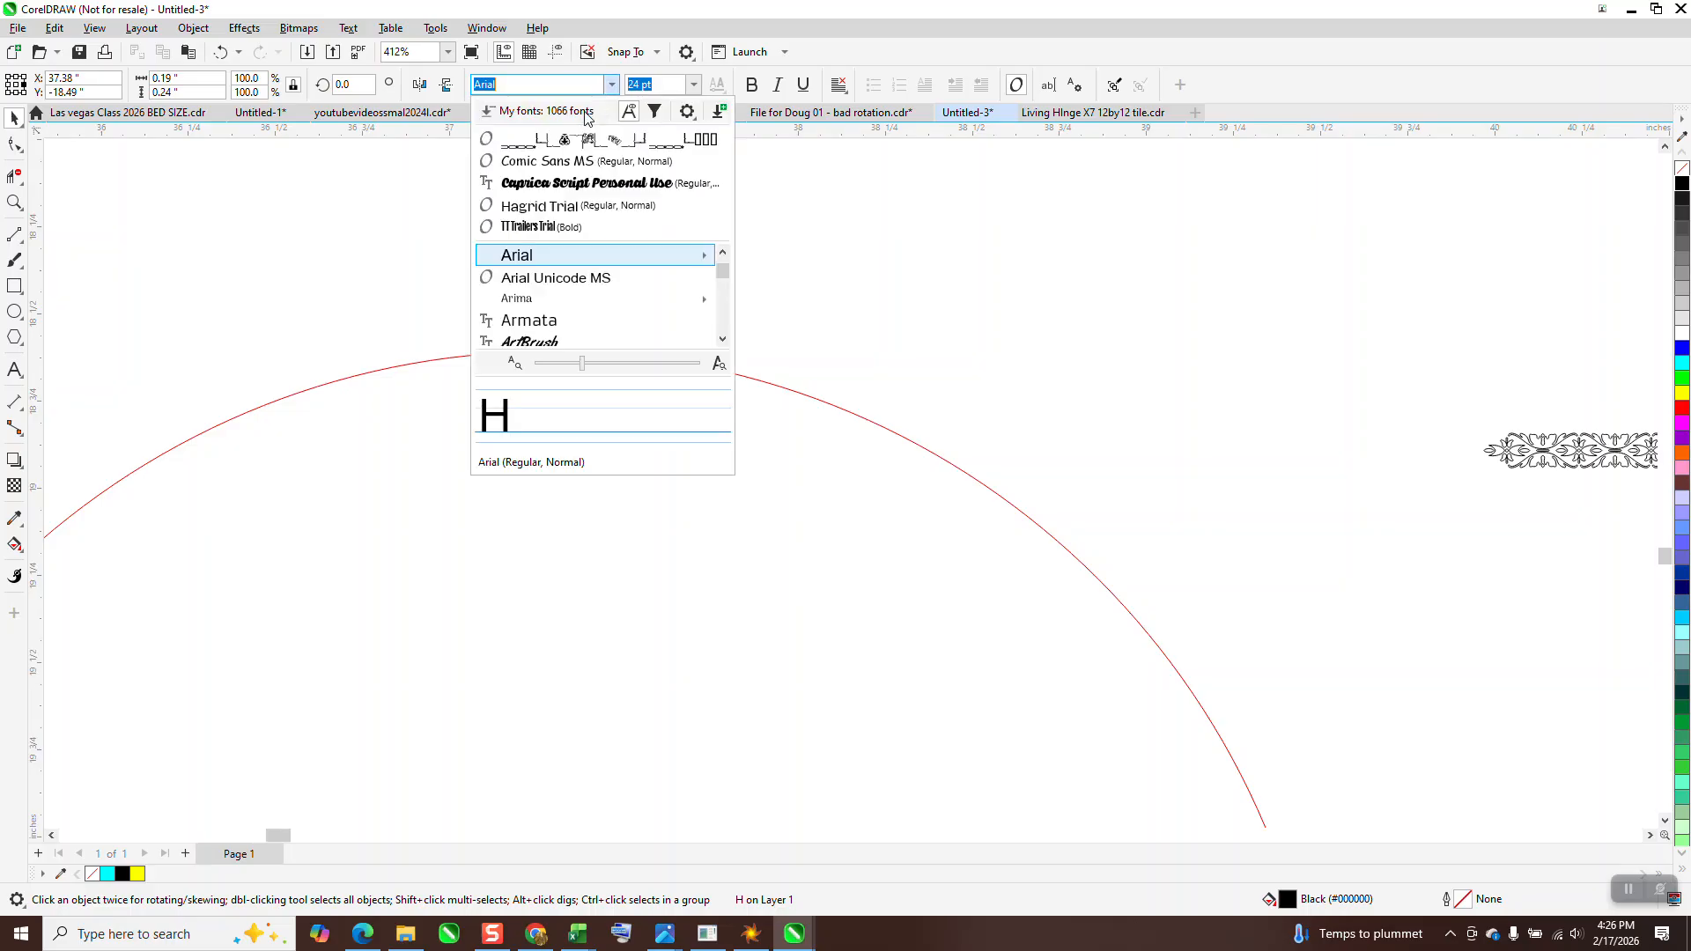
click(558, 151)
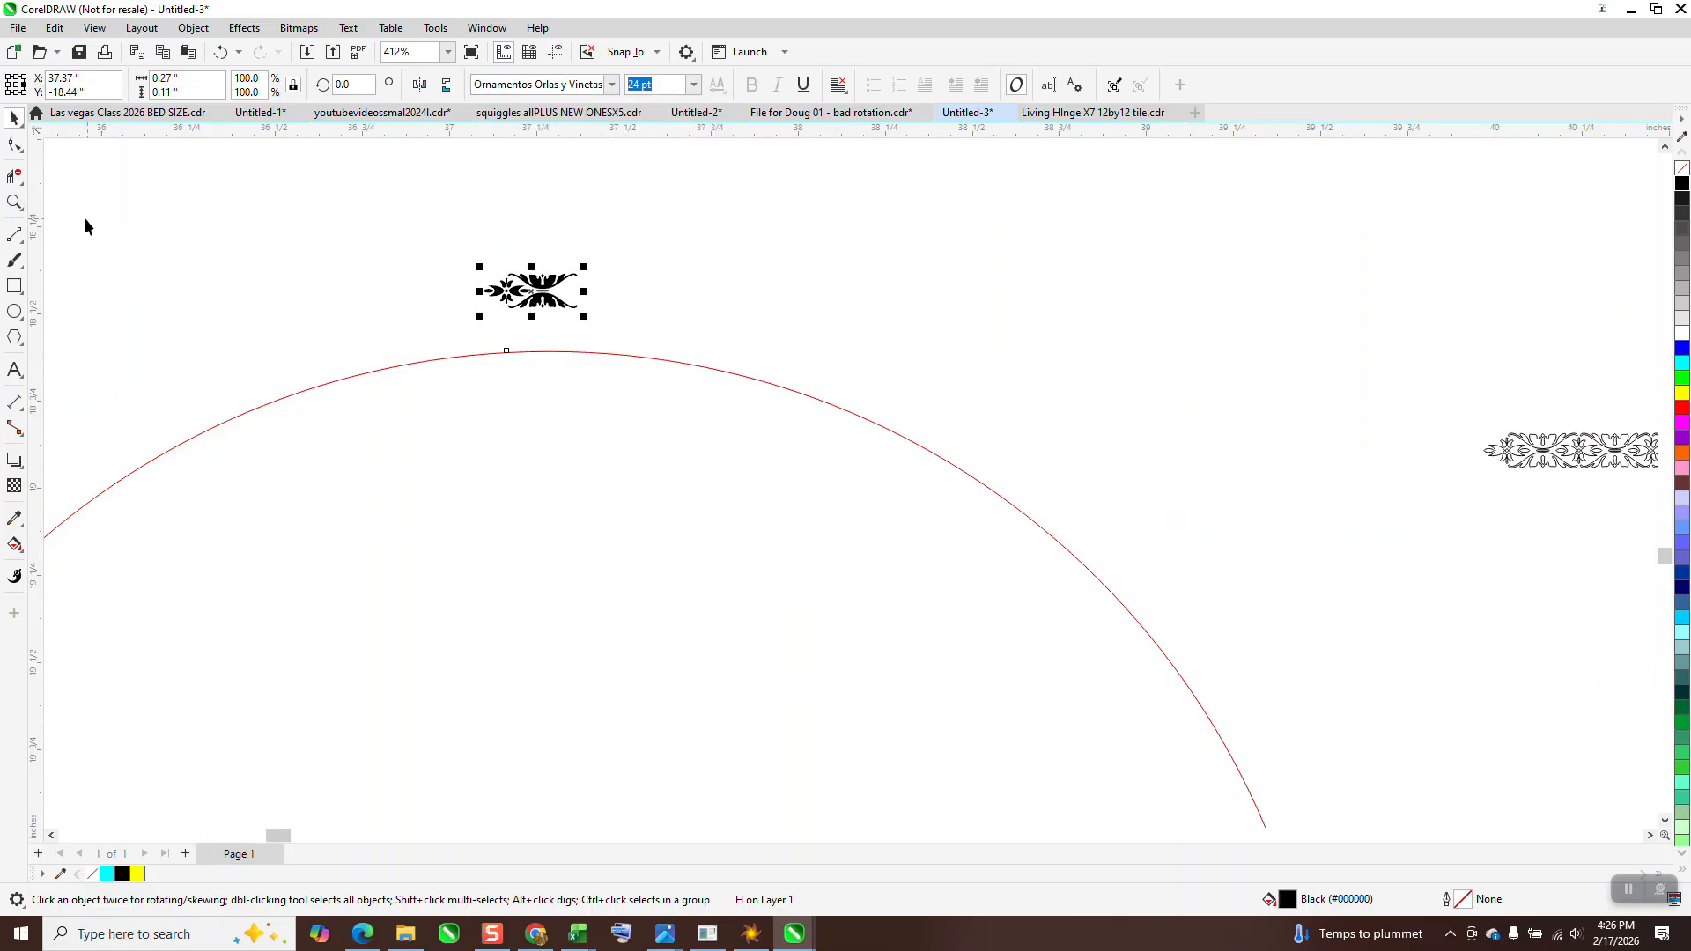
Inspect the floral glyph up close and move it straight down onto the red circle's top edge
click(14, 203)
drag(431, 249, 640, 349)
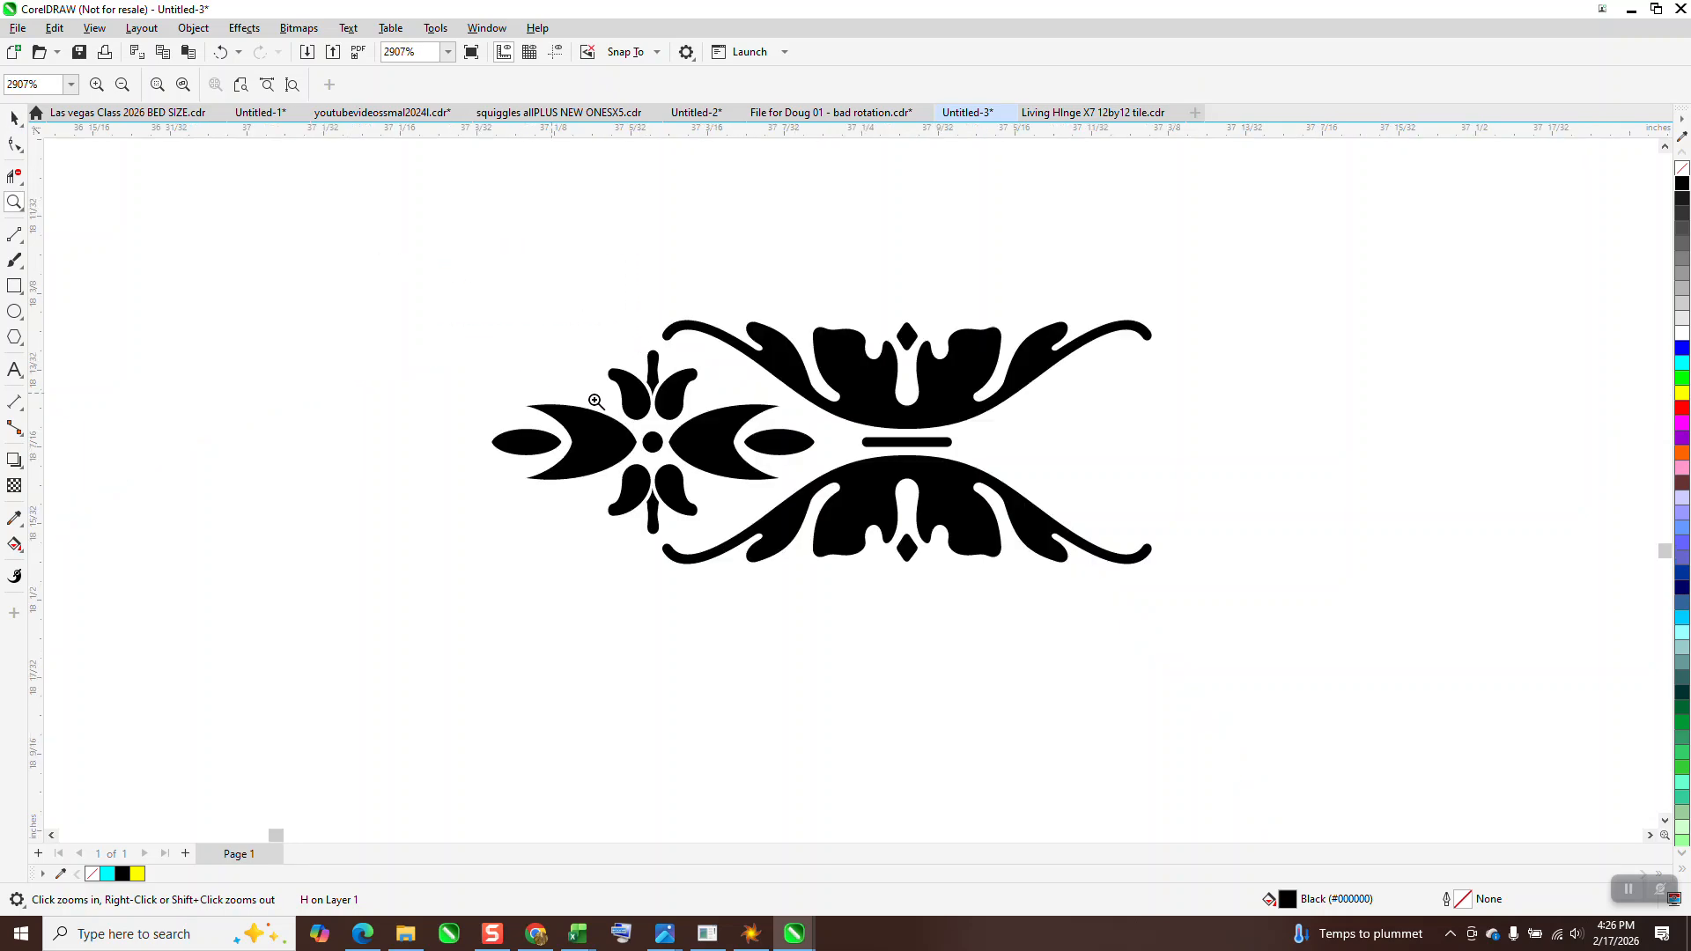
scroll(563, 372, down, 3)
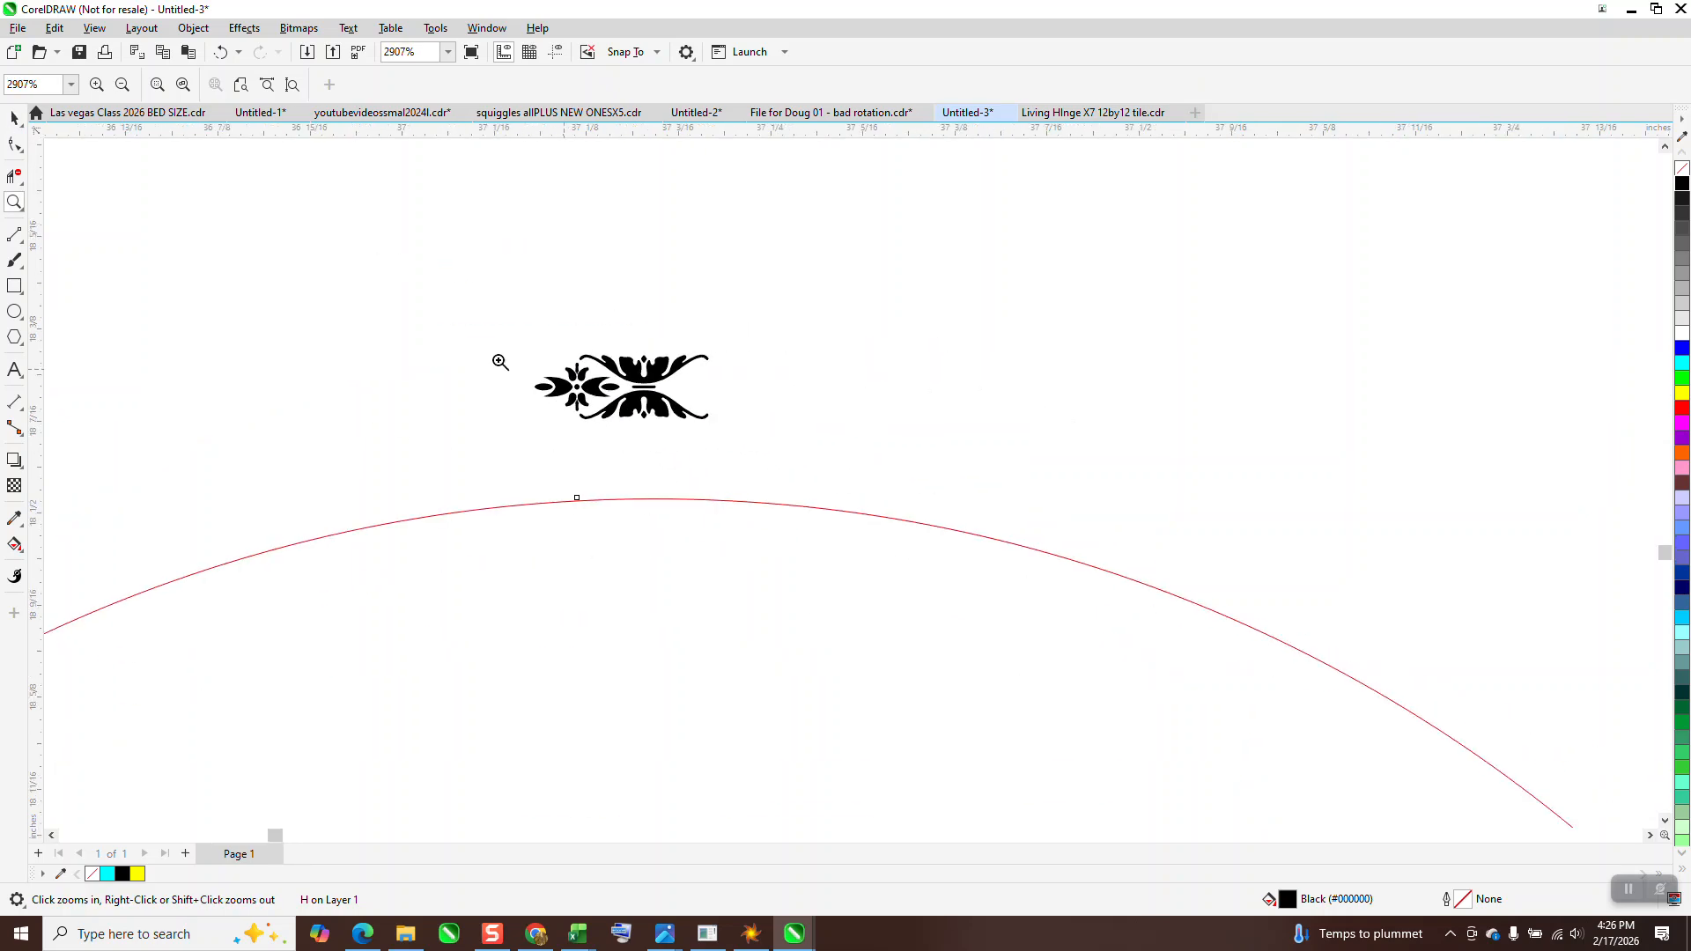
click(14, 119)
click(511, 345)
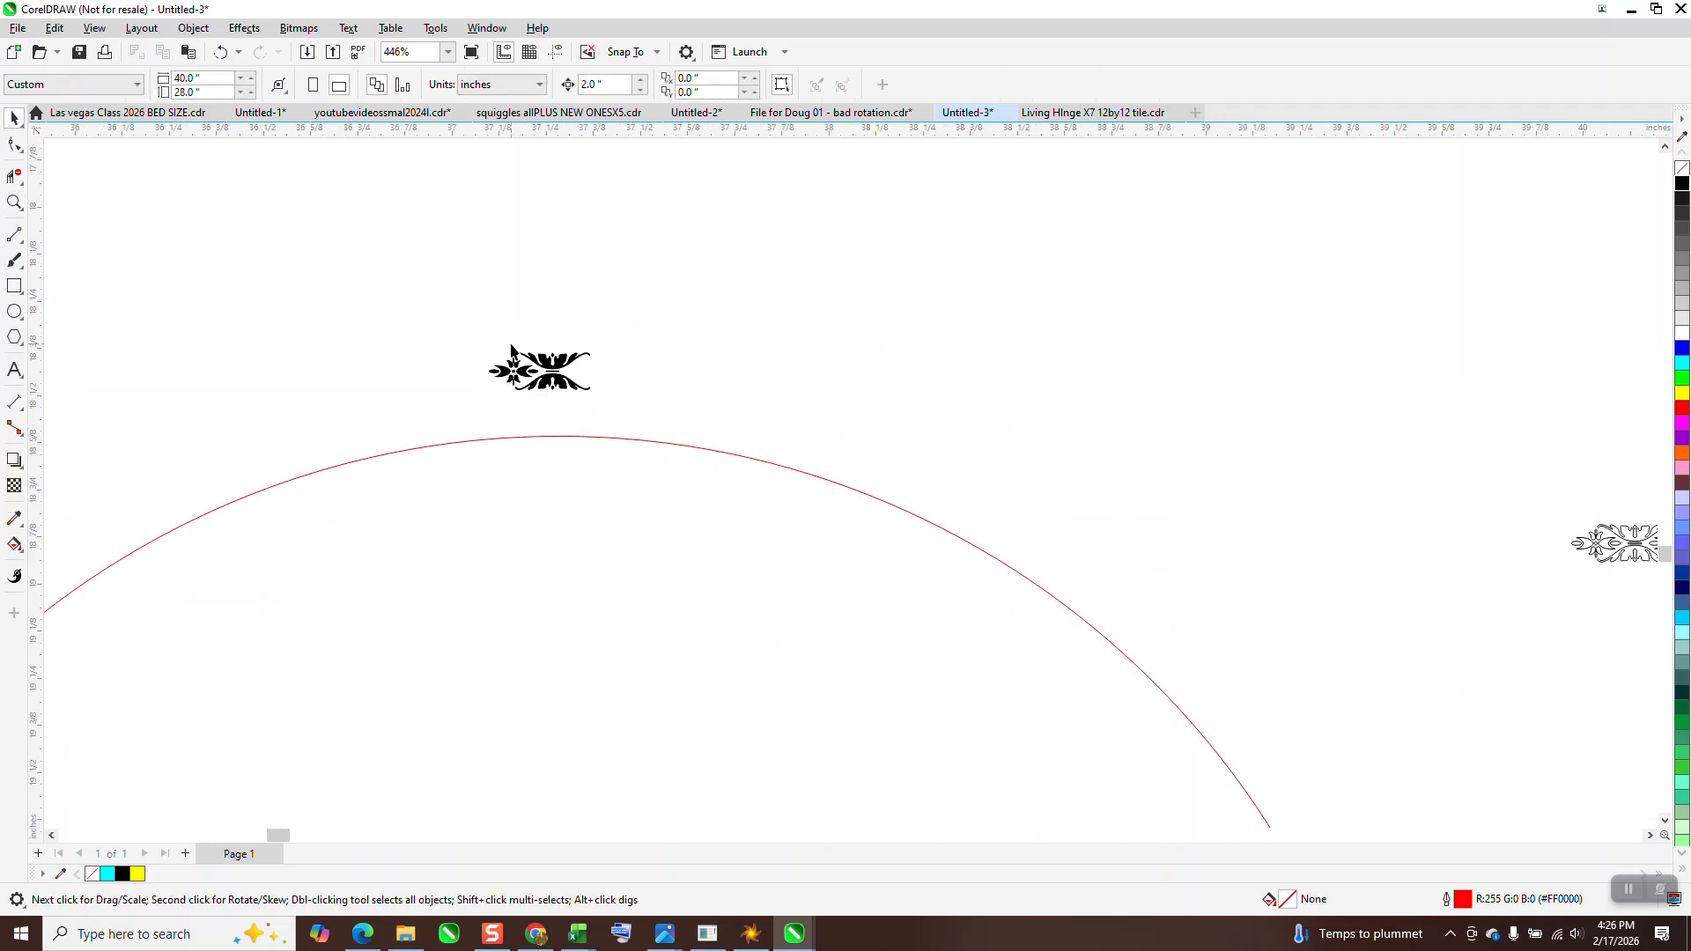
click(546, 375)
drag(546, 374, 546, 429)
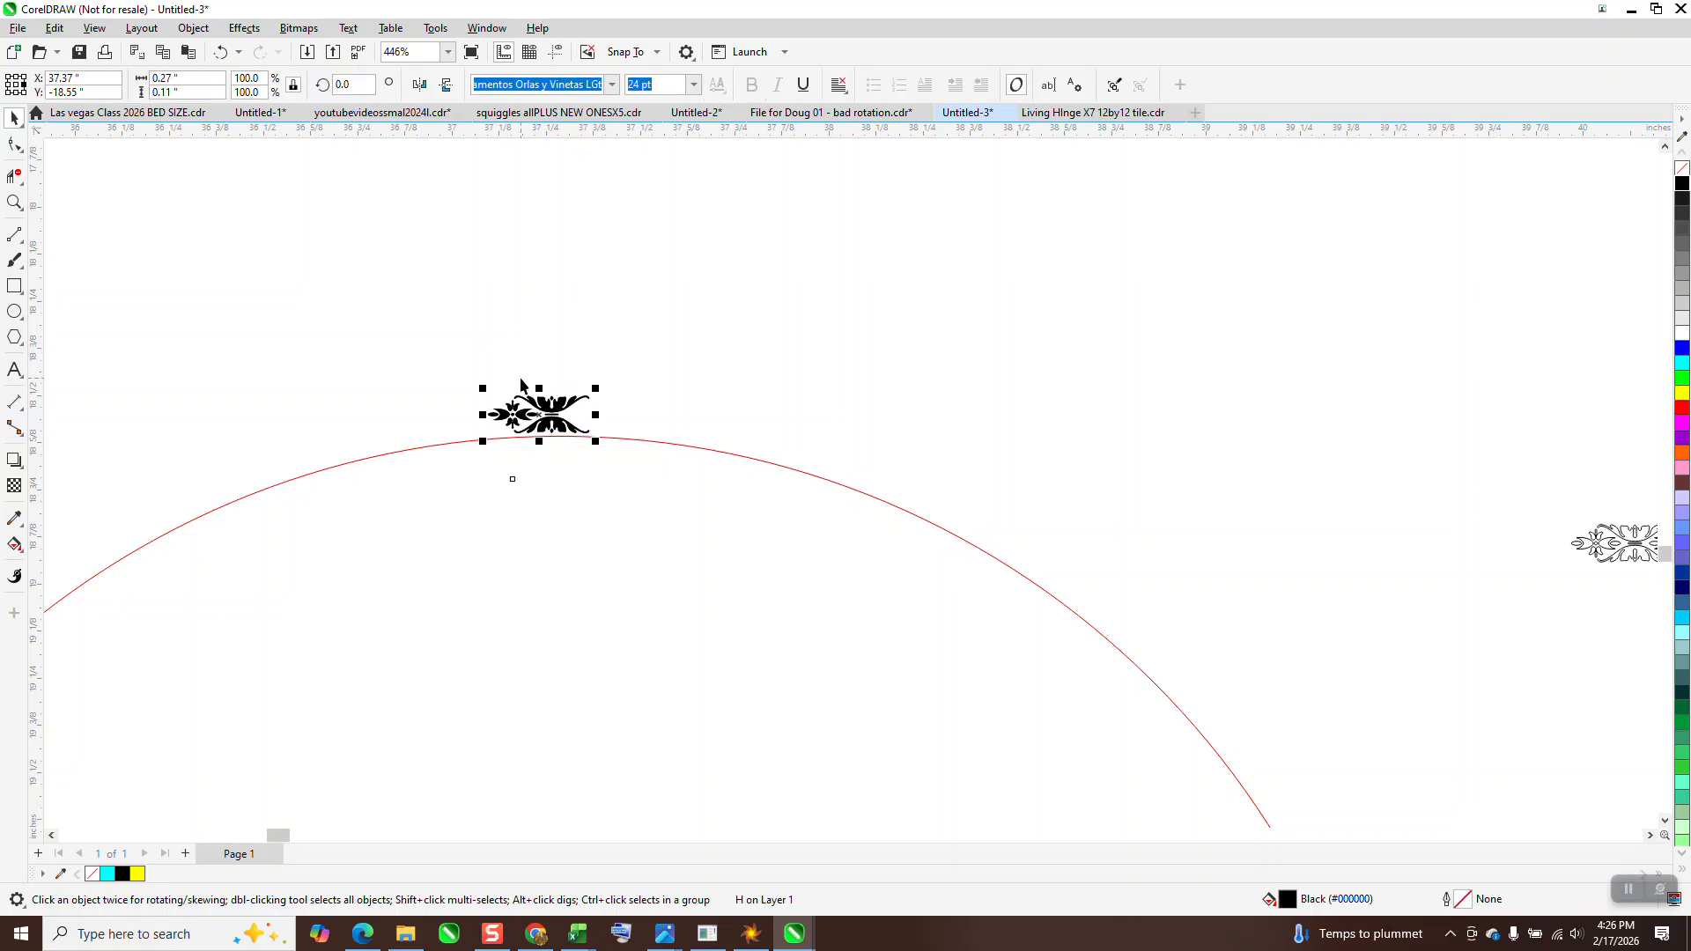
Rotate a copy of the floral glyph counter-clockwise around the circle's centre and set its angle to 5 degrees
click(560, 412)
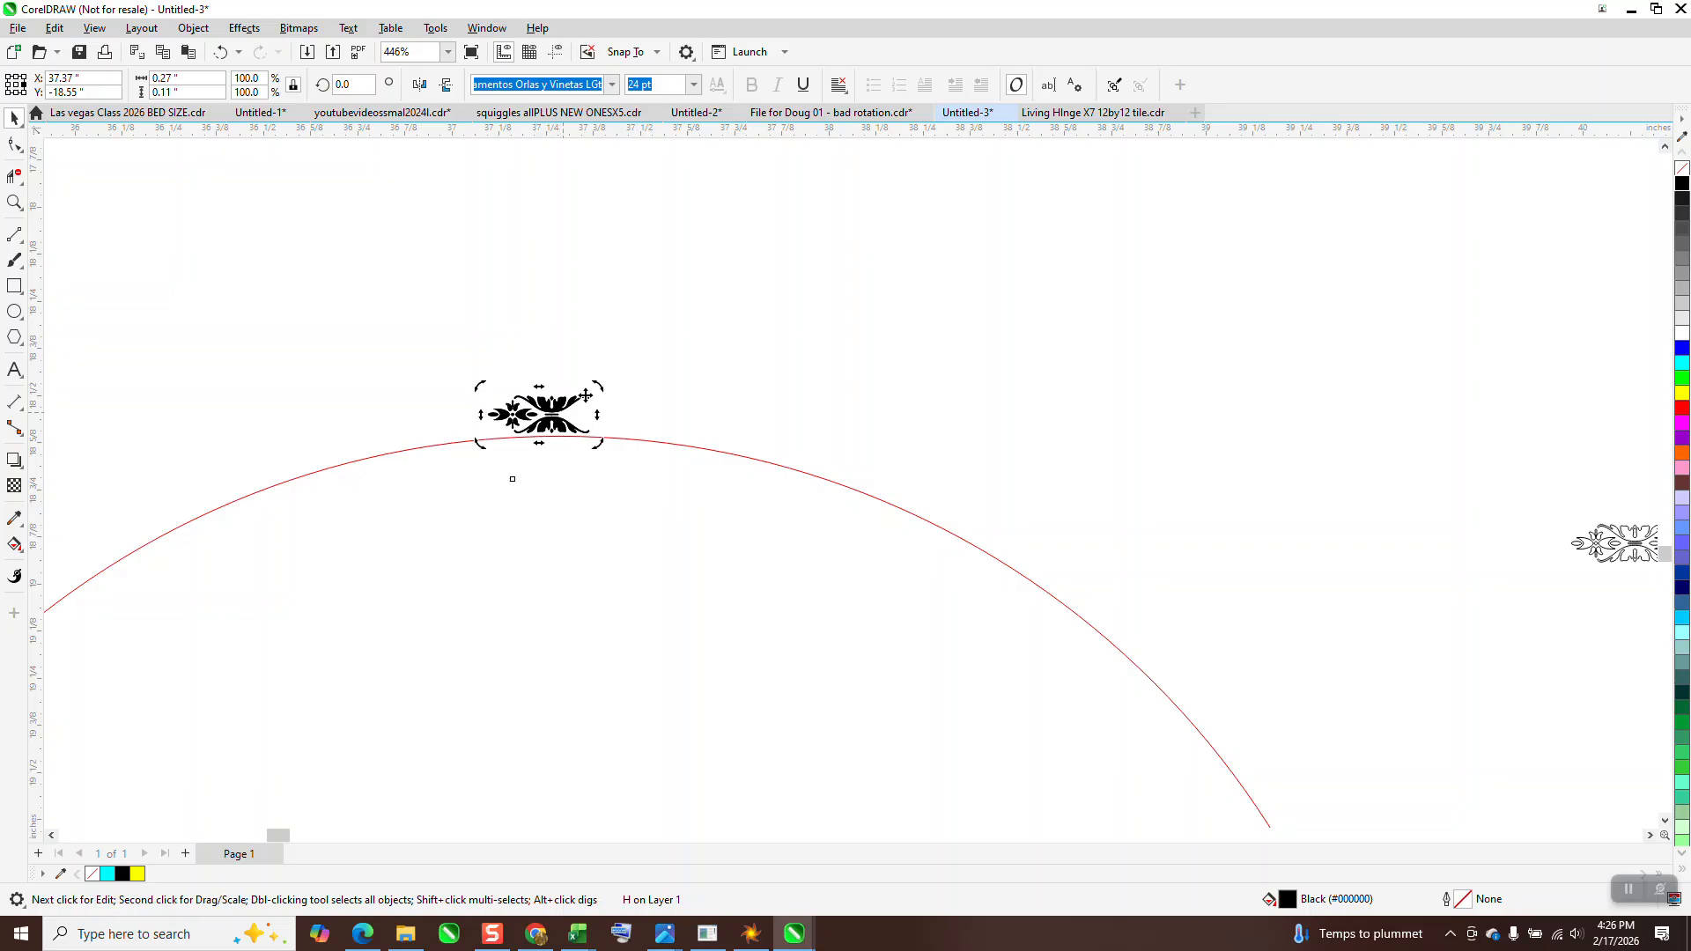
drag(595, 388, 515, 390)
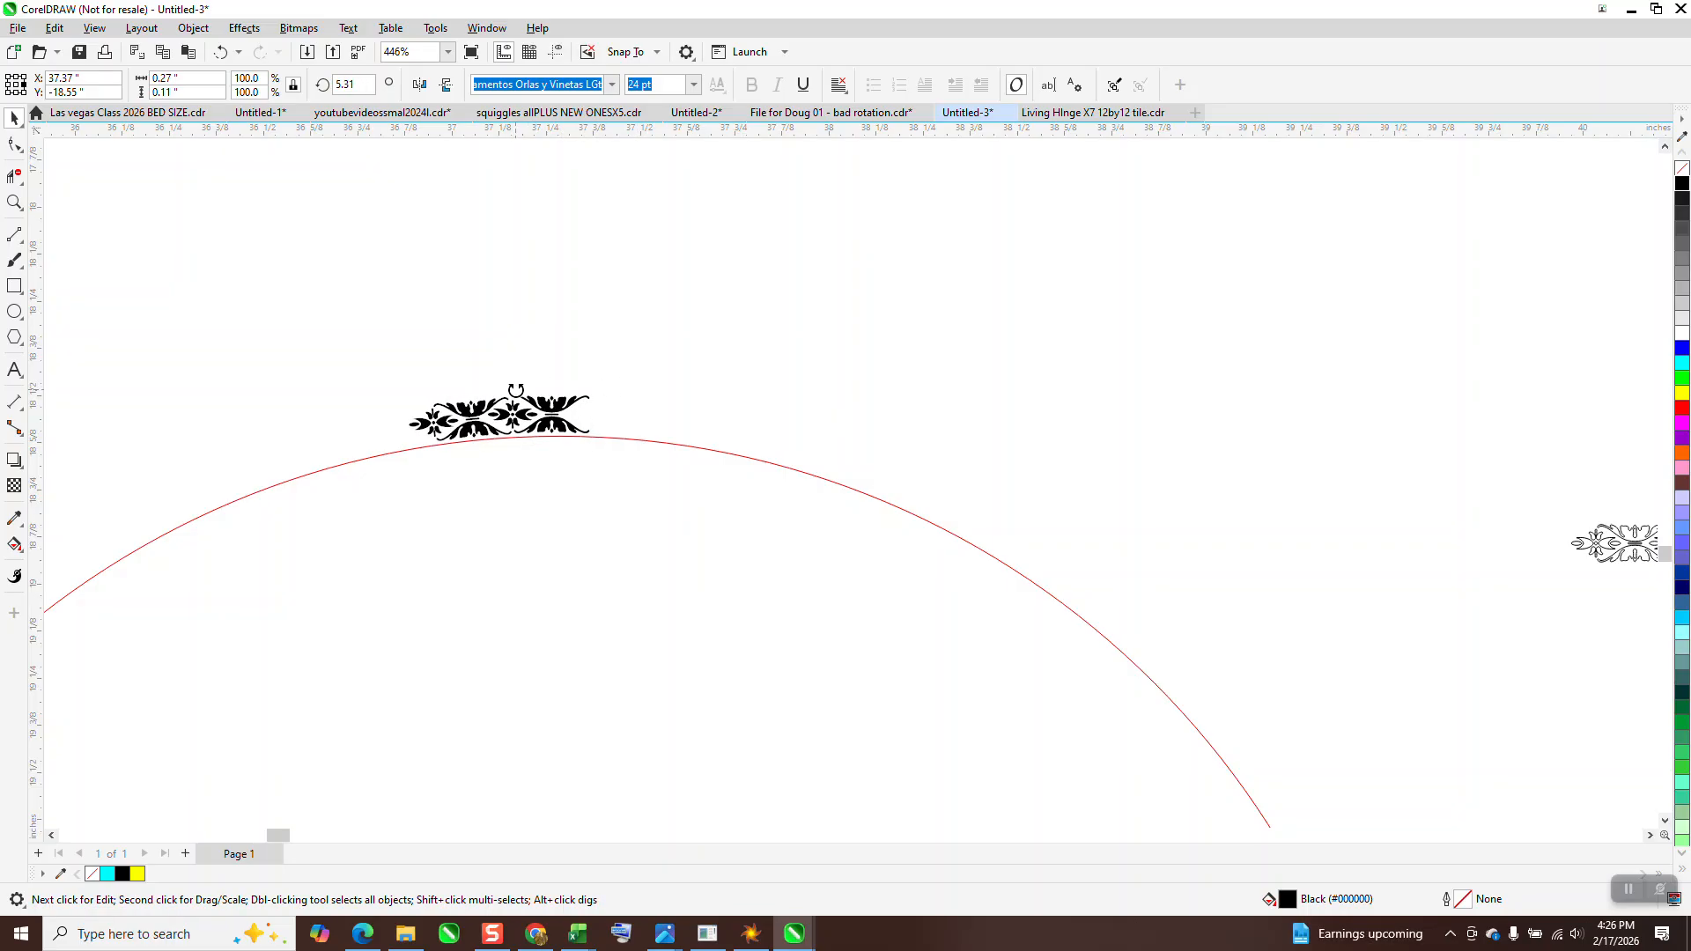
drag(517, 390, 515, 391)
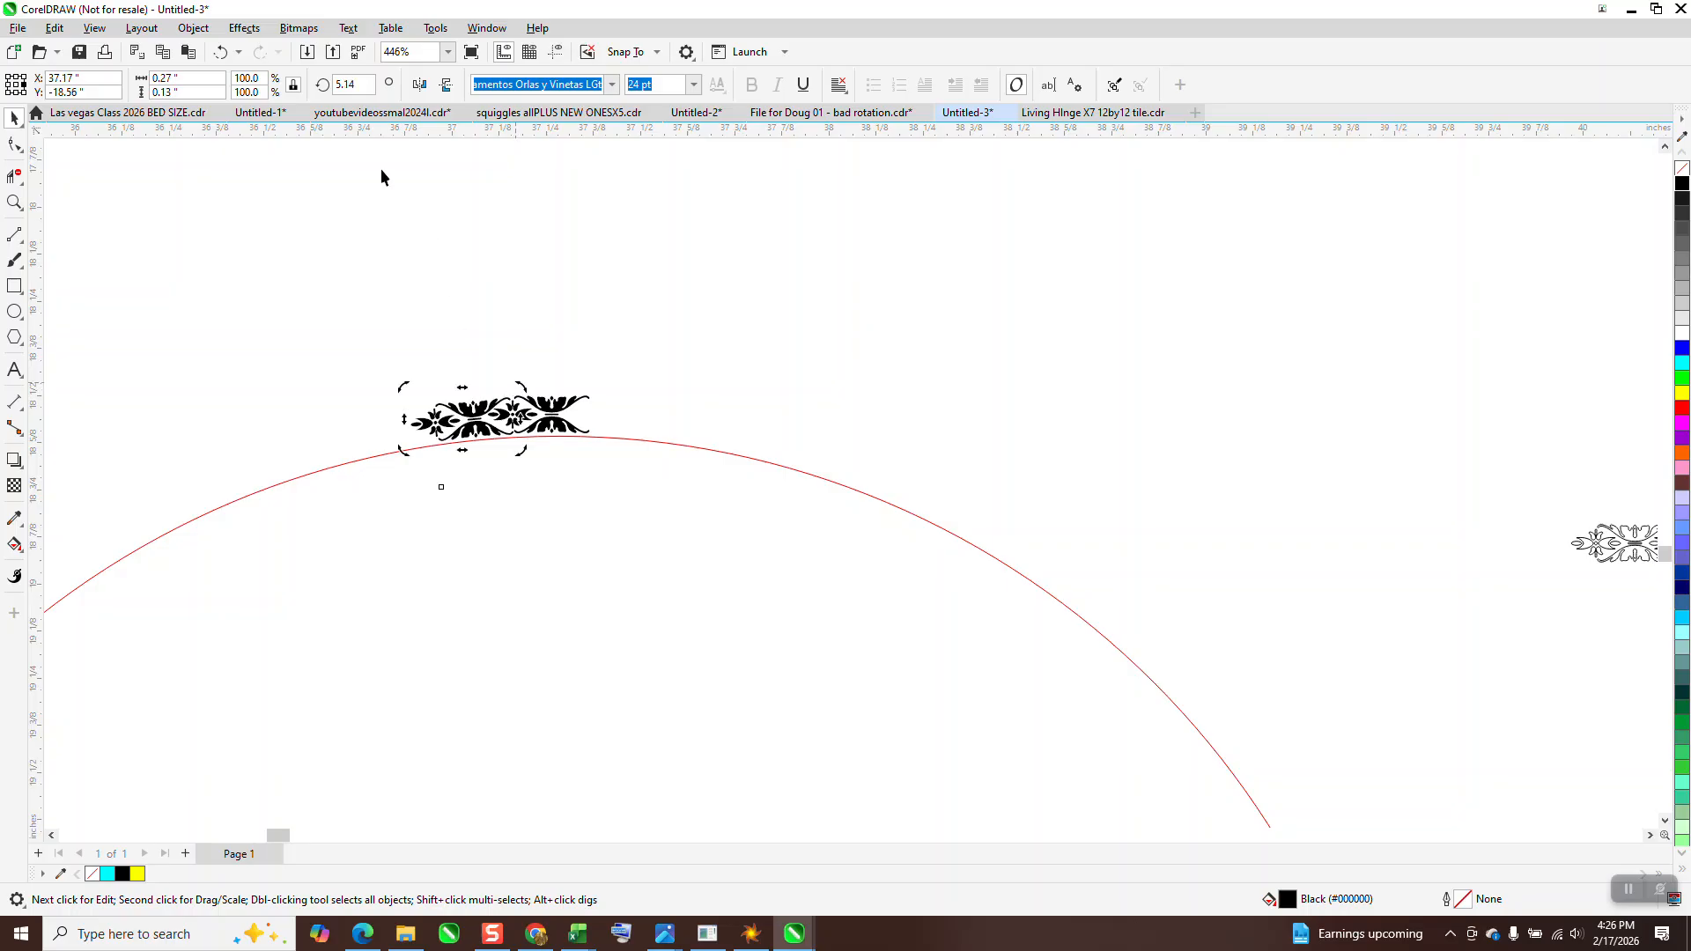
text(5)
key(Return)
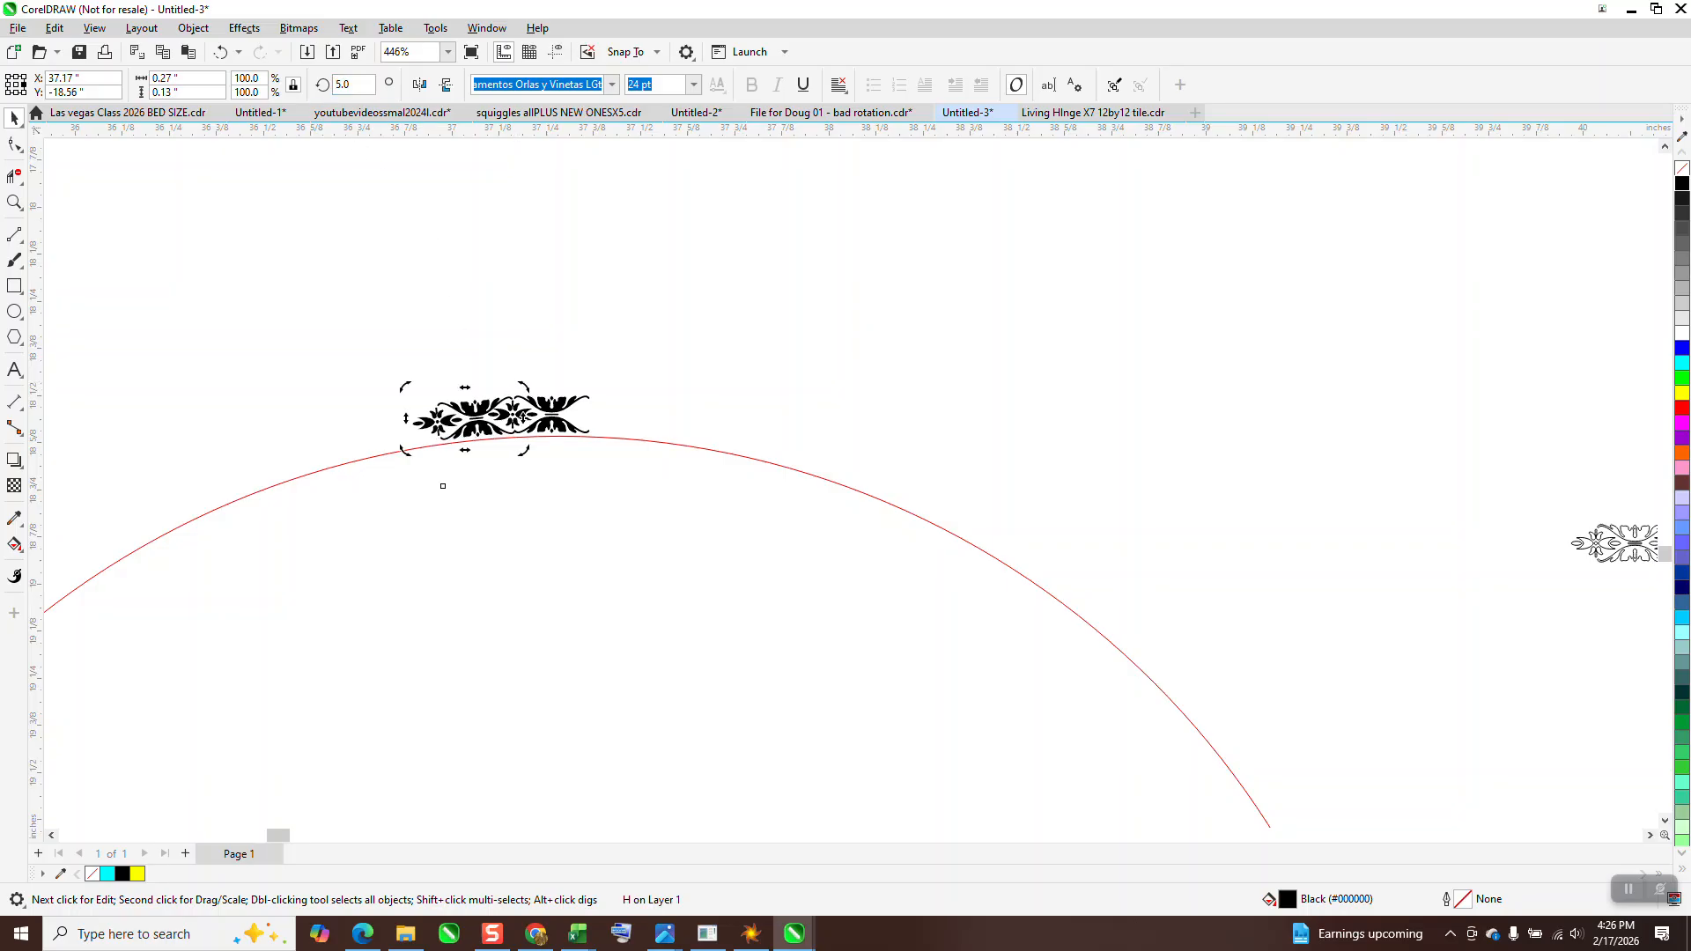
click(620, 300)
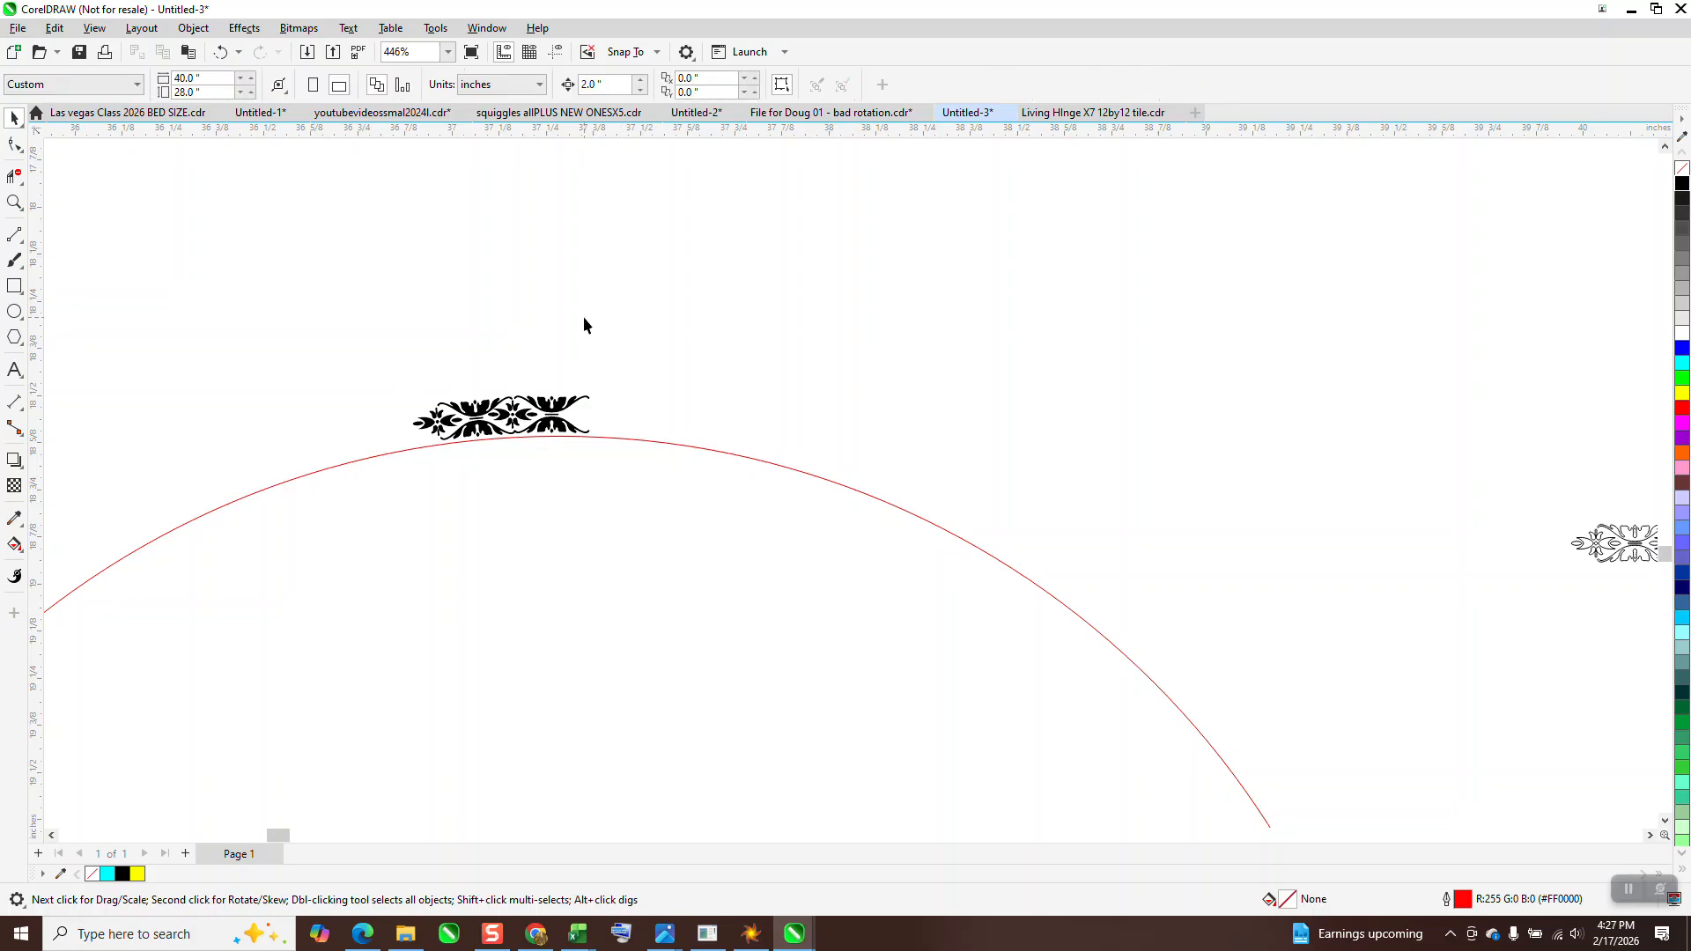
Delete the rotated copy of the floral glyph
scroll(473, 414, down, 1)
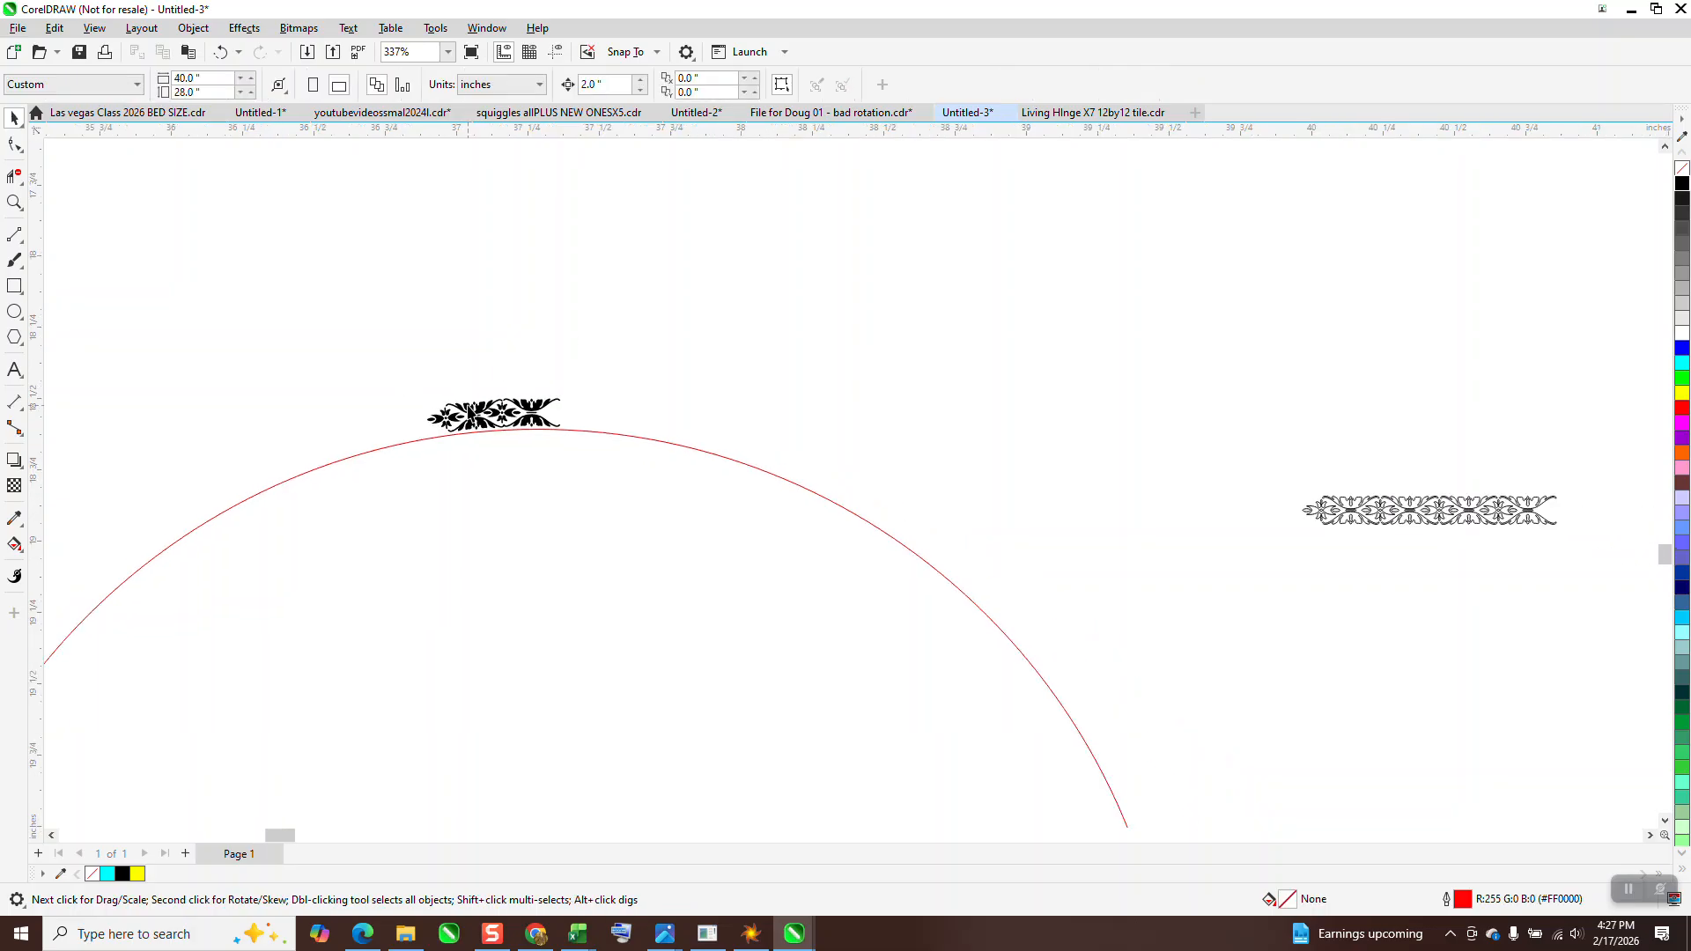
click(471, 408)
click(475, 407)
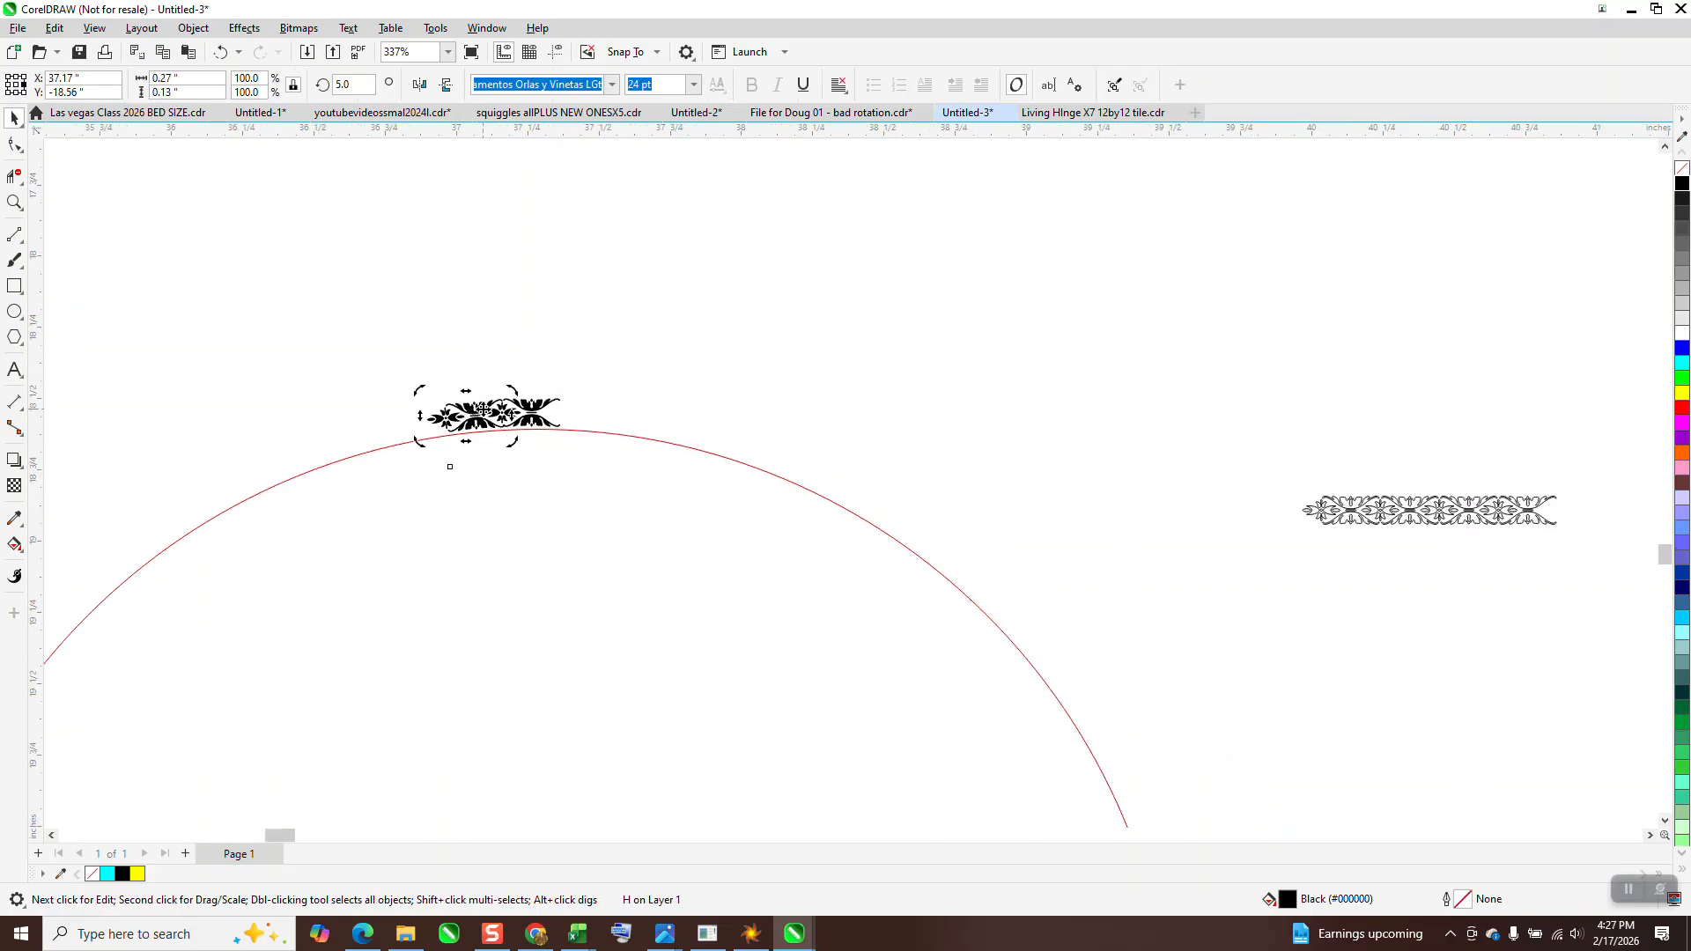
key(Delete)
Move the remaining floral glyph off the red circle to a spot slightly above its top edge
scroll(516, 395, down, 4)
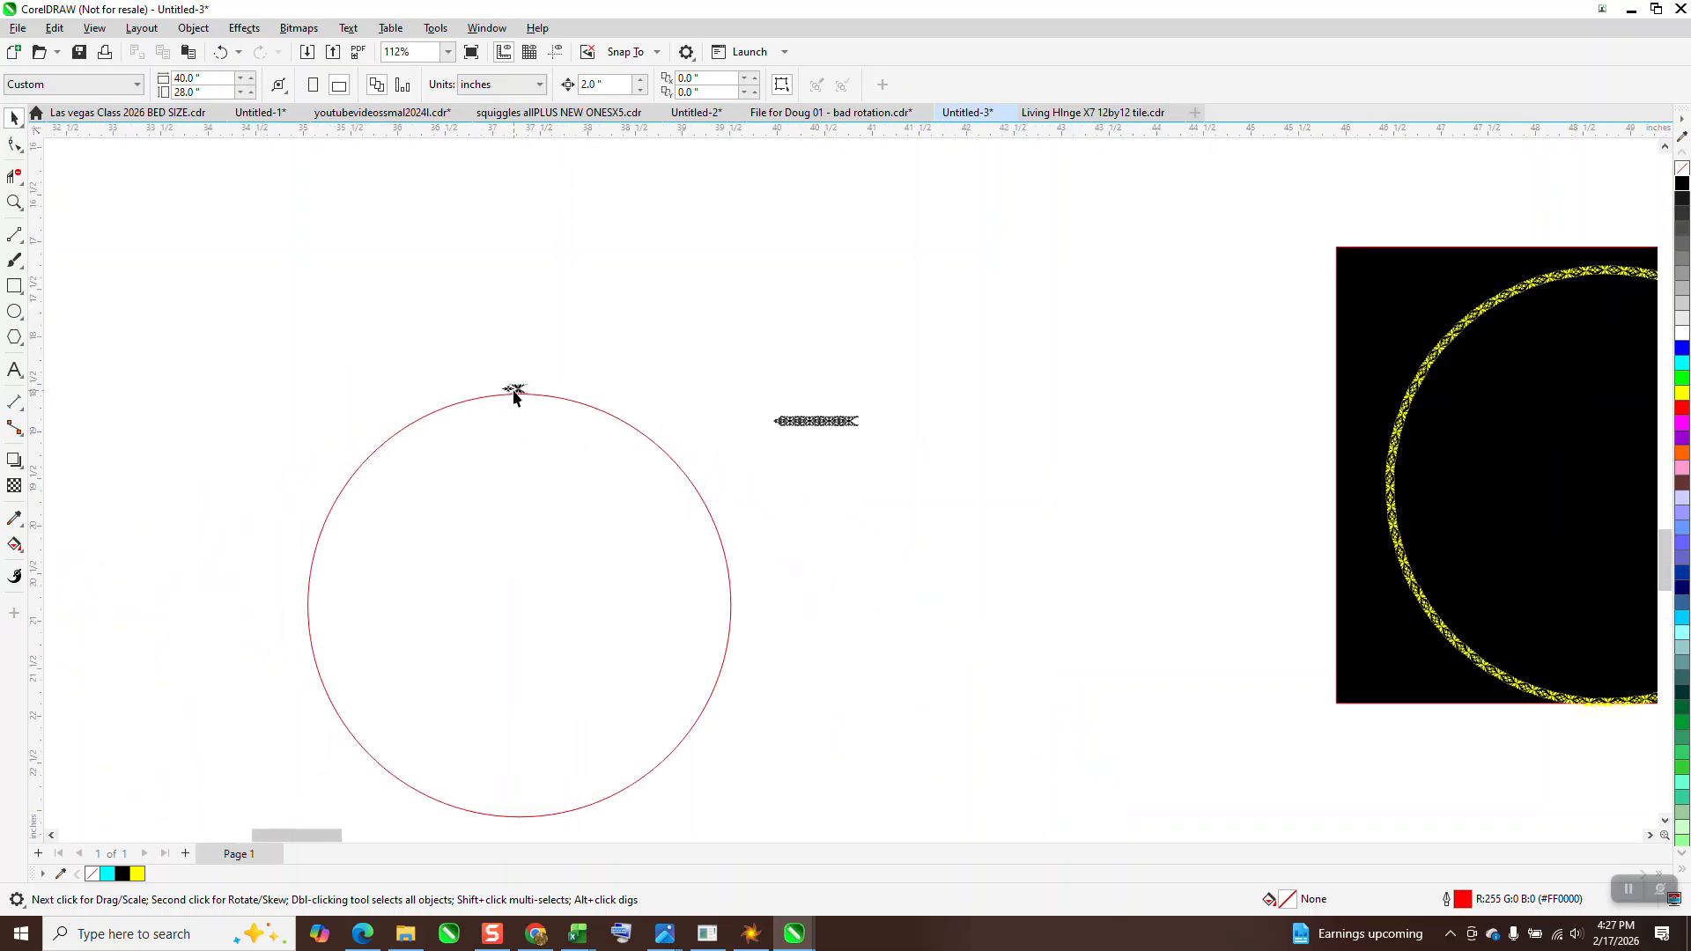
click(516, 392)
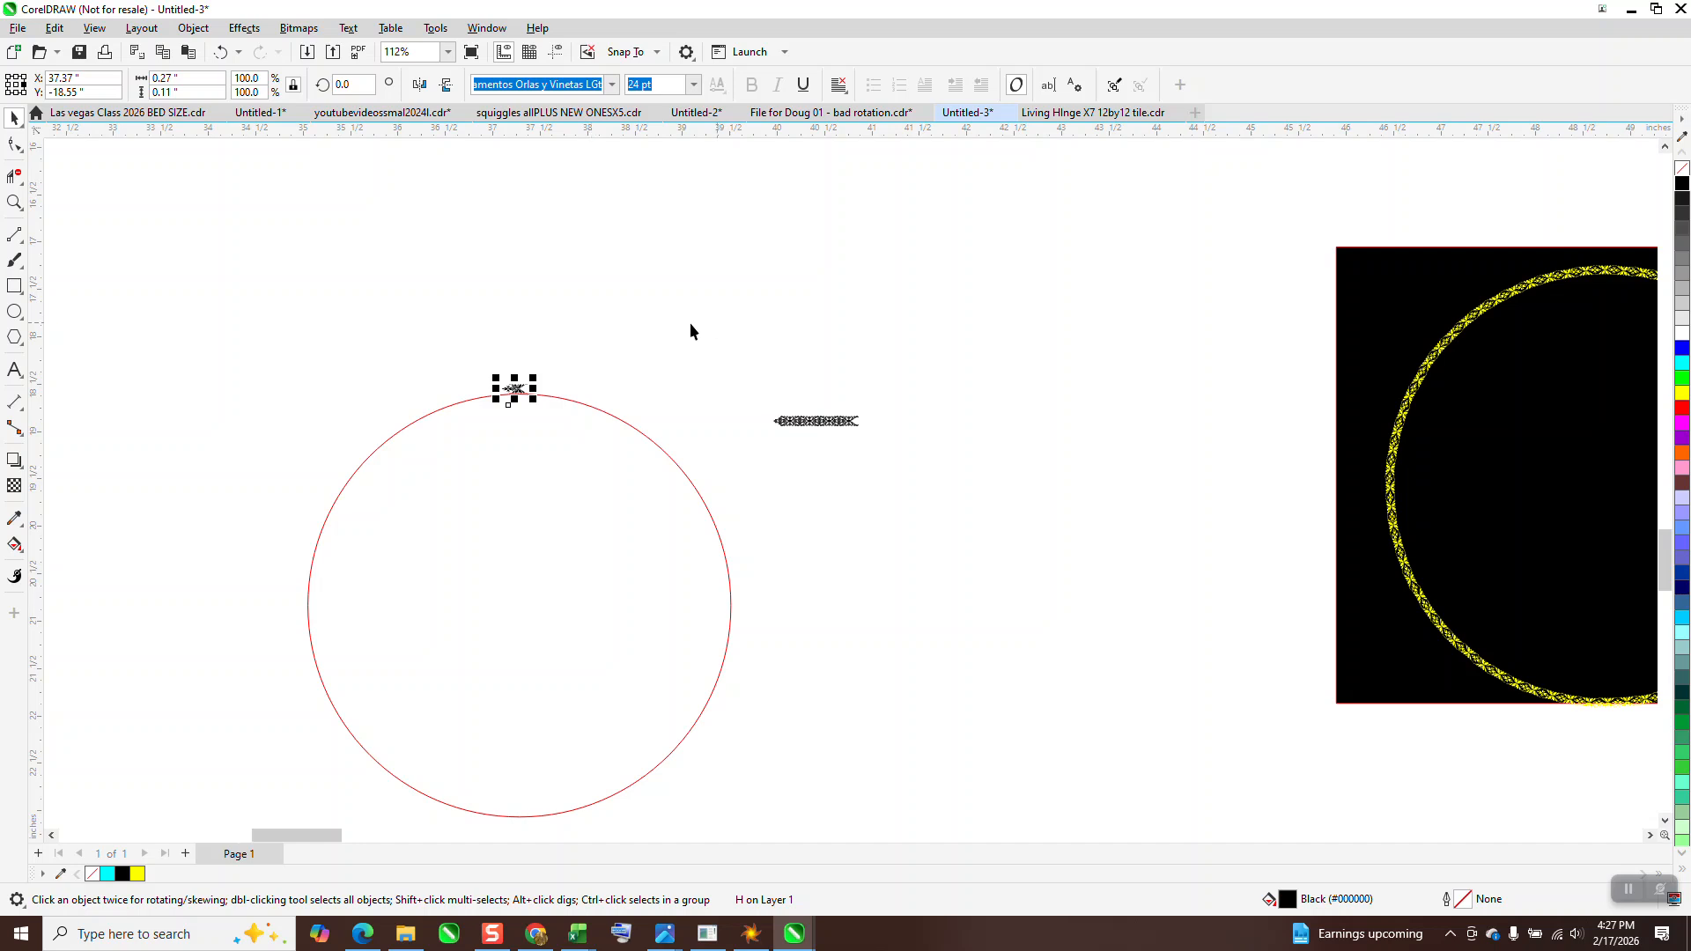
drag(515, 384, 539, 319)
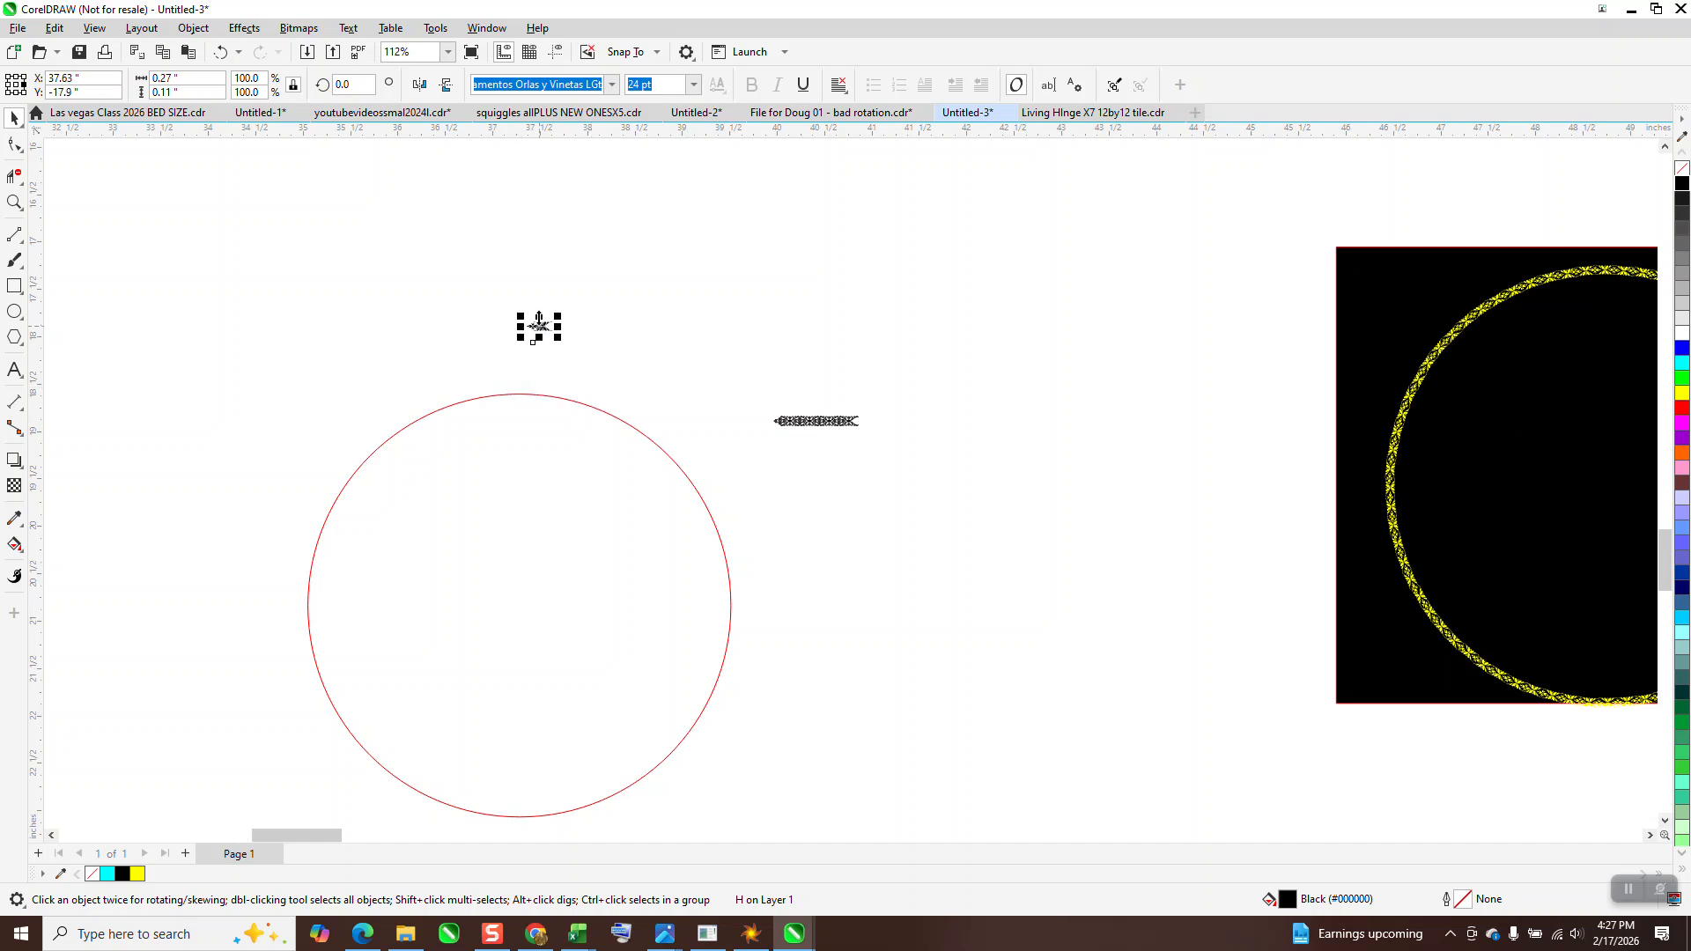
Undo the floral glyph's last move and rotate 71 copies of it around the circle's centre at 5-degree intervals
click(220, 52)
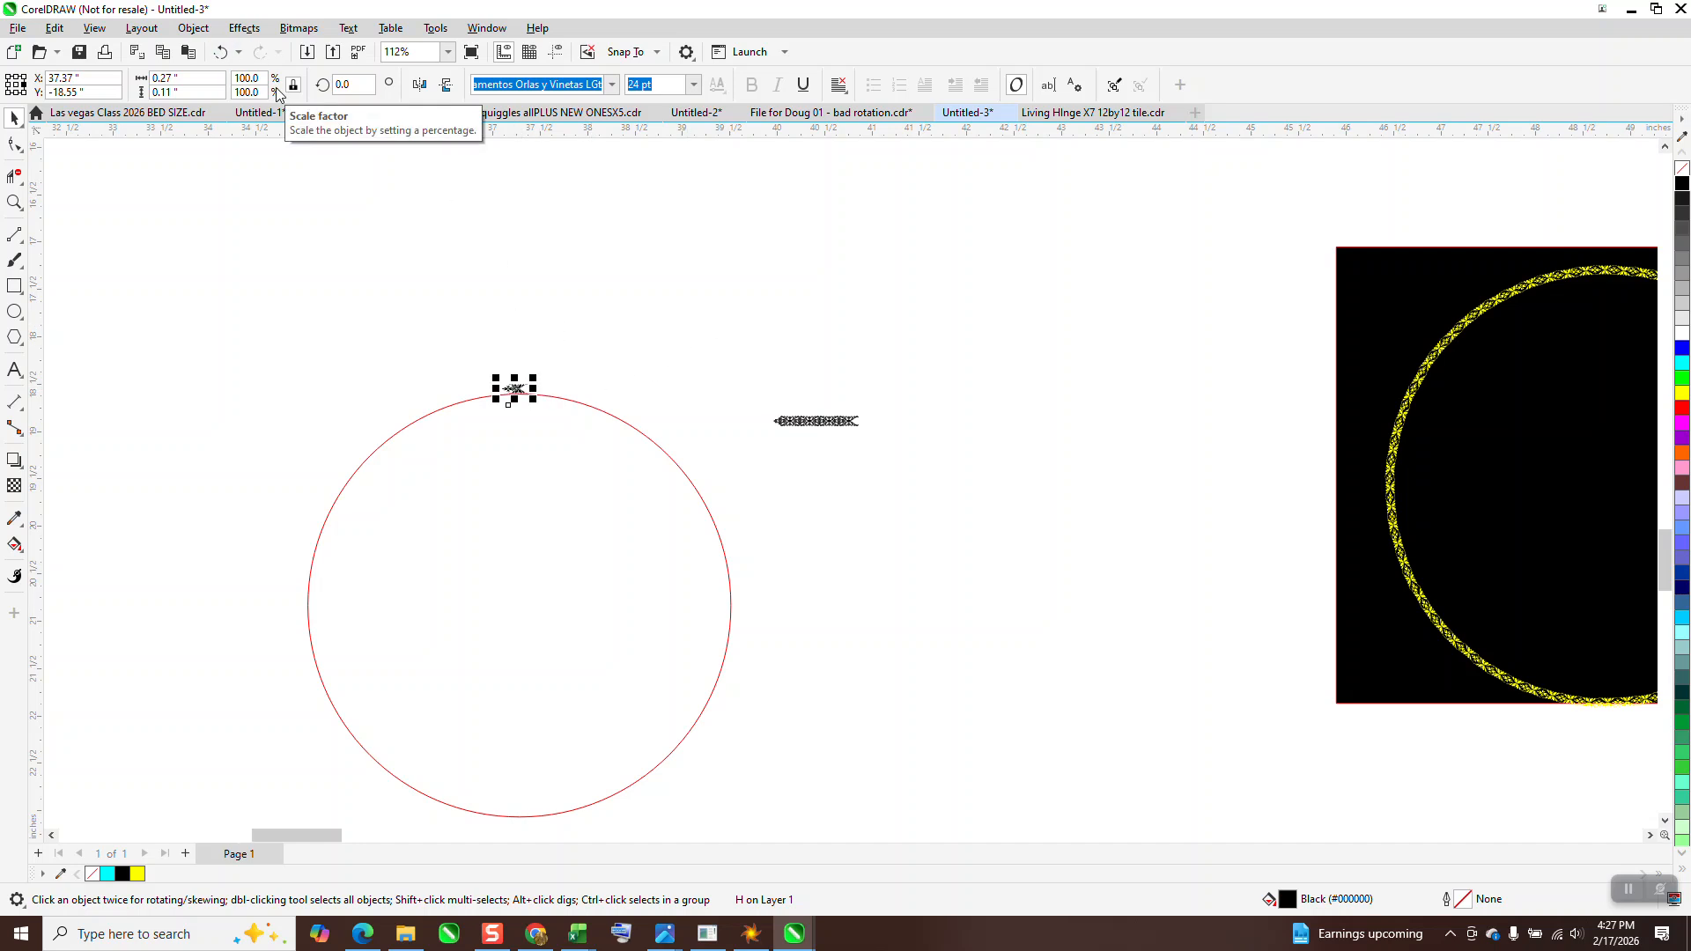
click(486, 28)
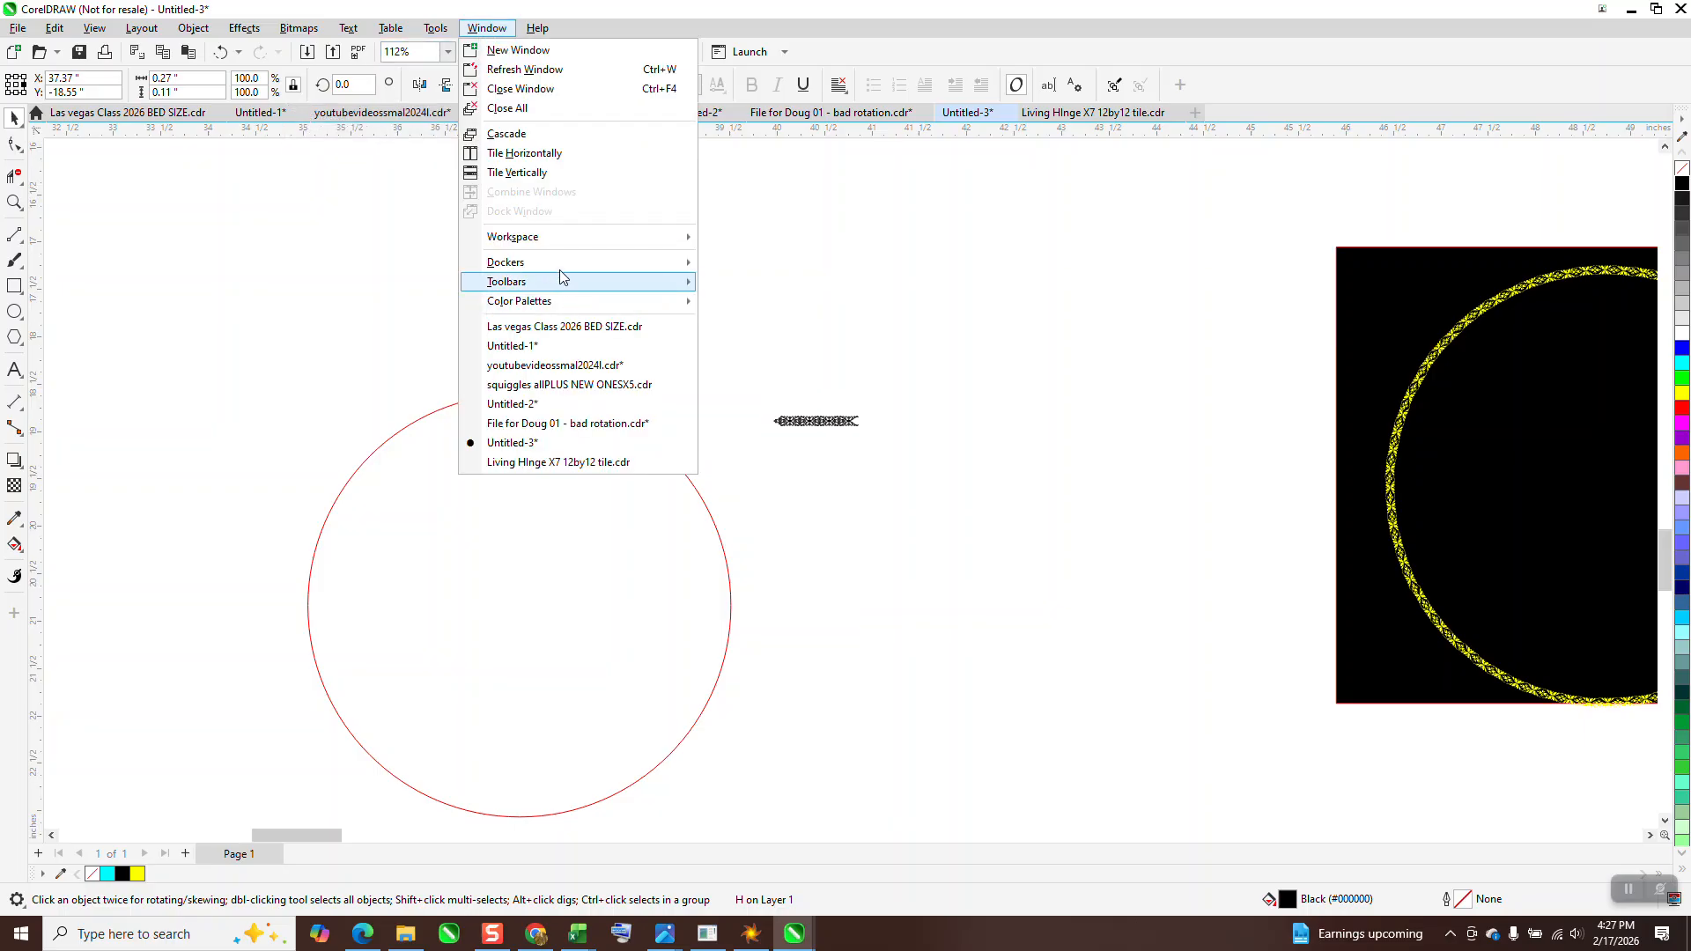
mouse_move(566, 263)
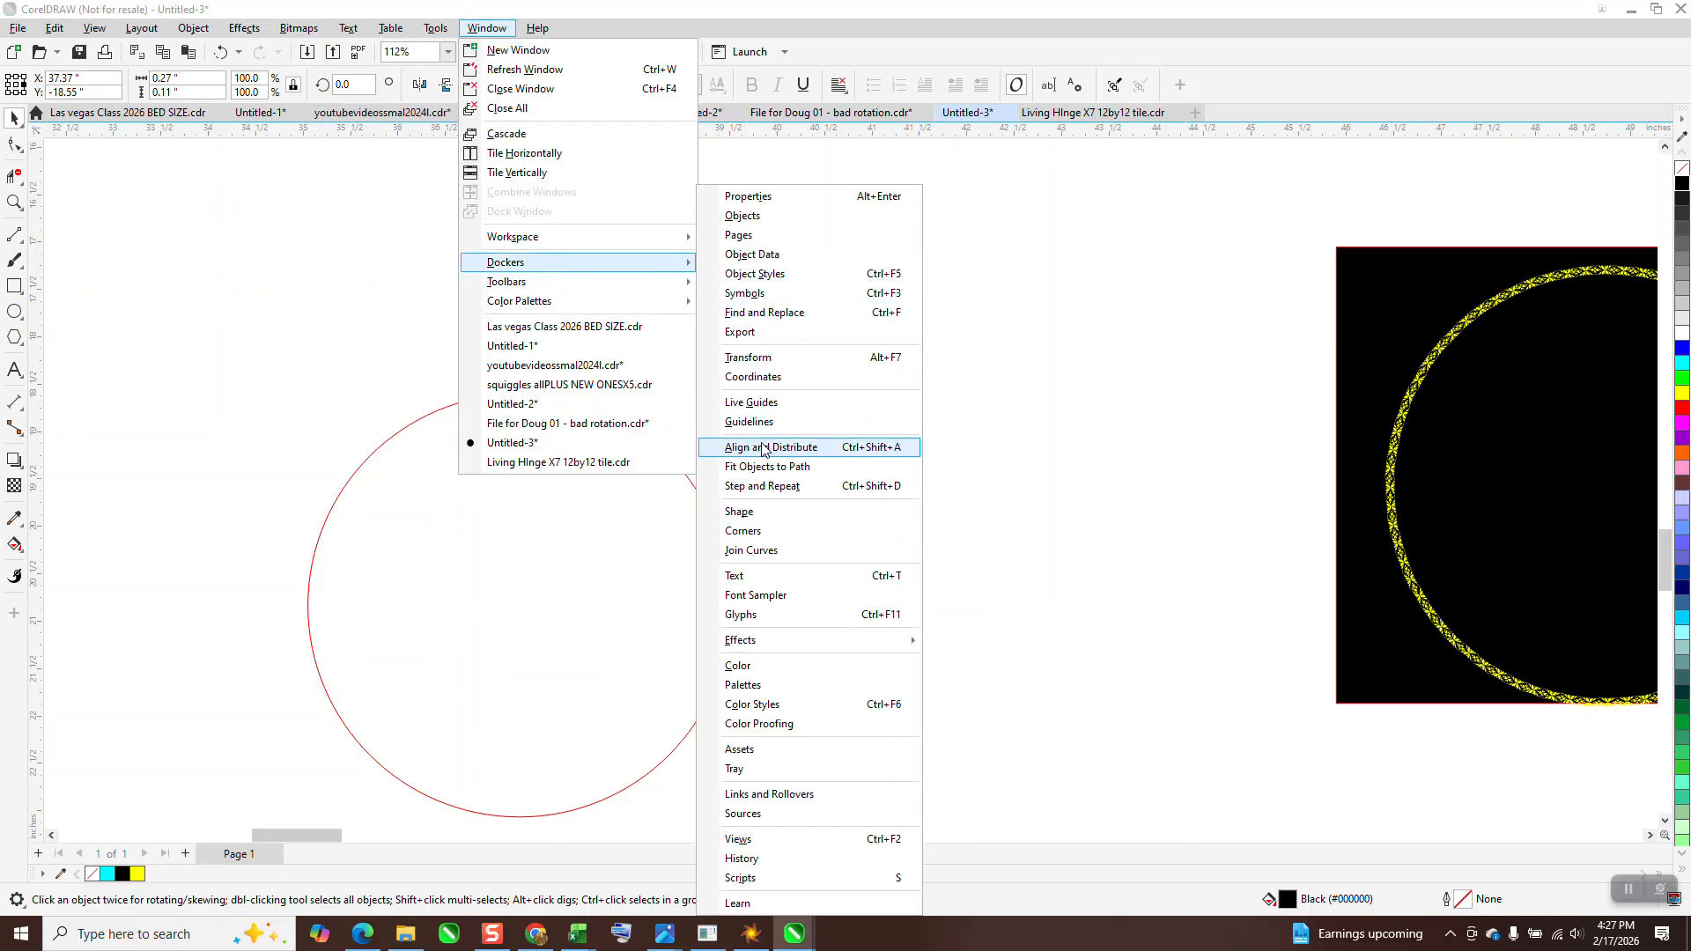
click(751, 359)
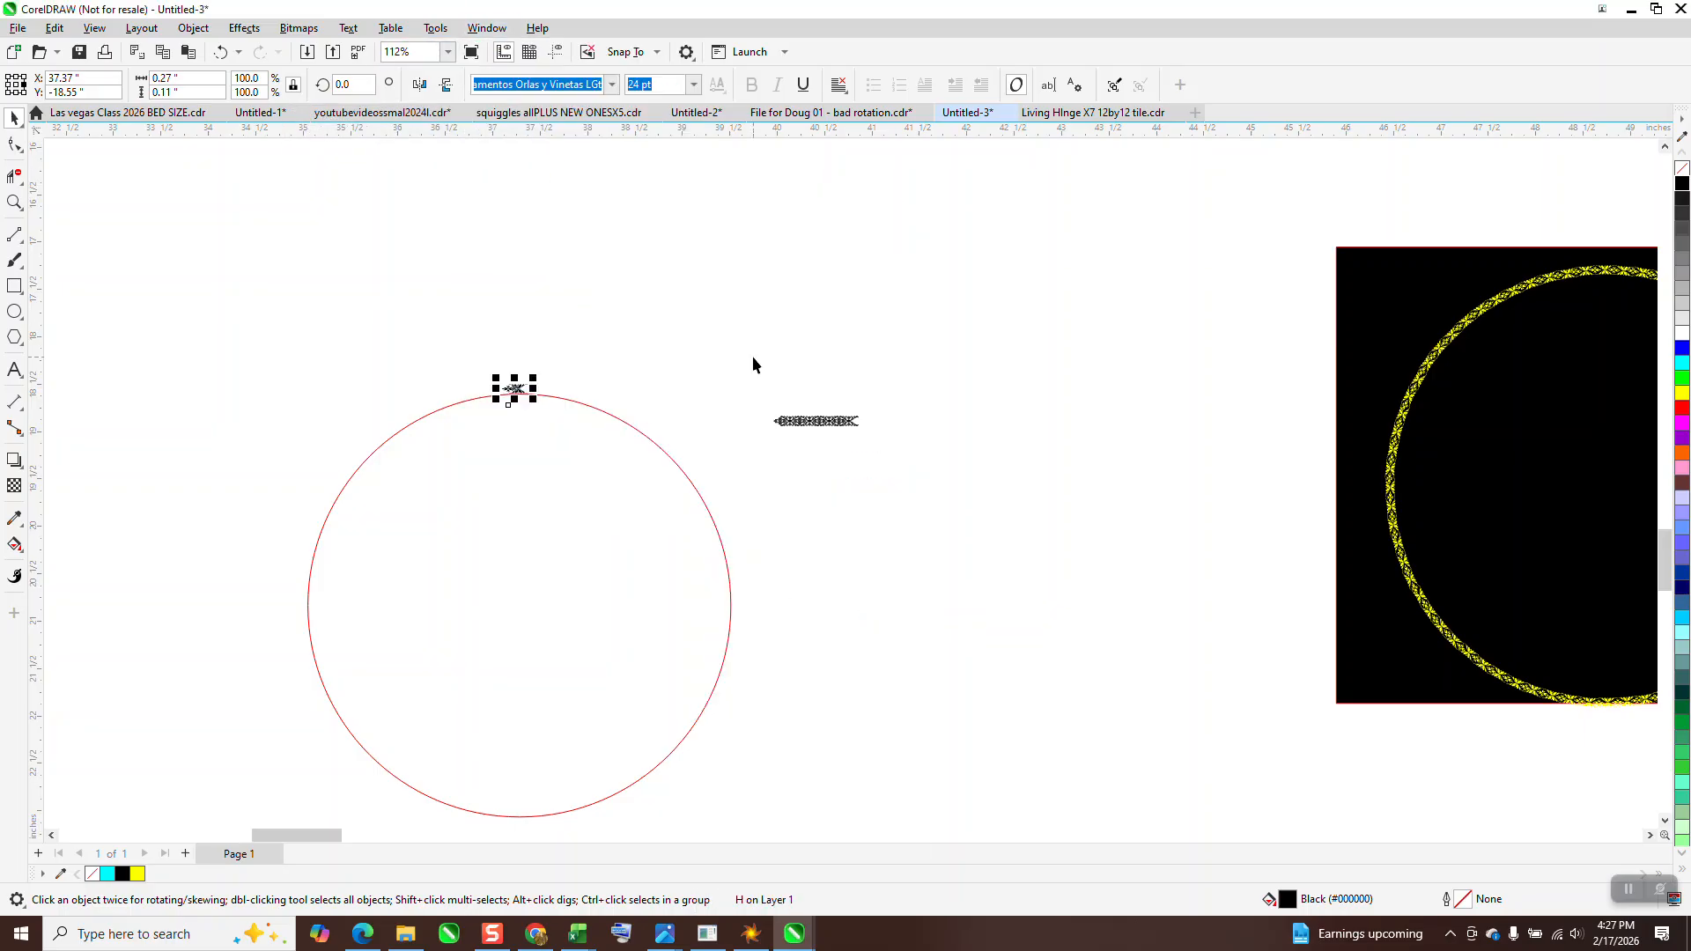
double_click(1514, 196)
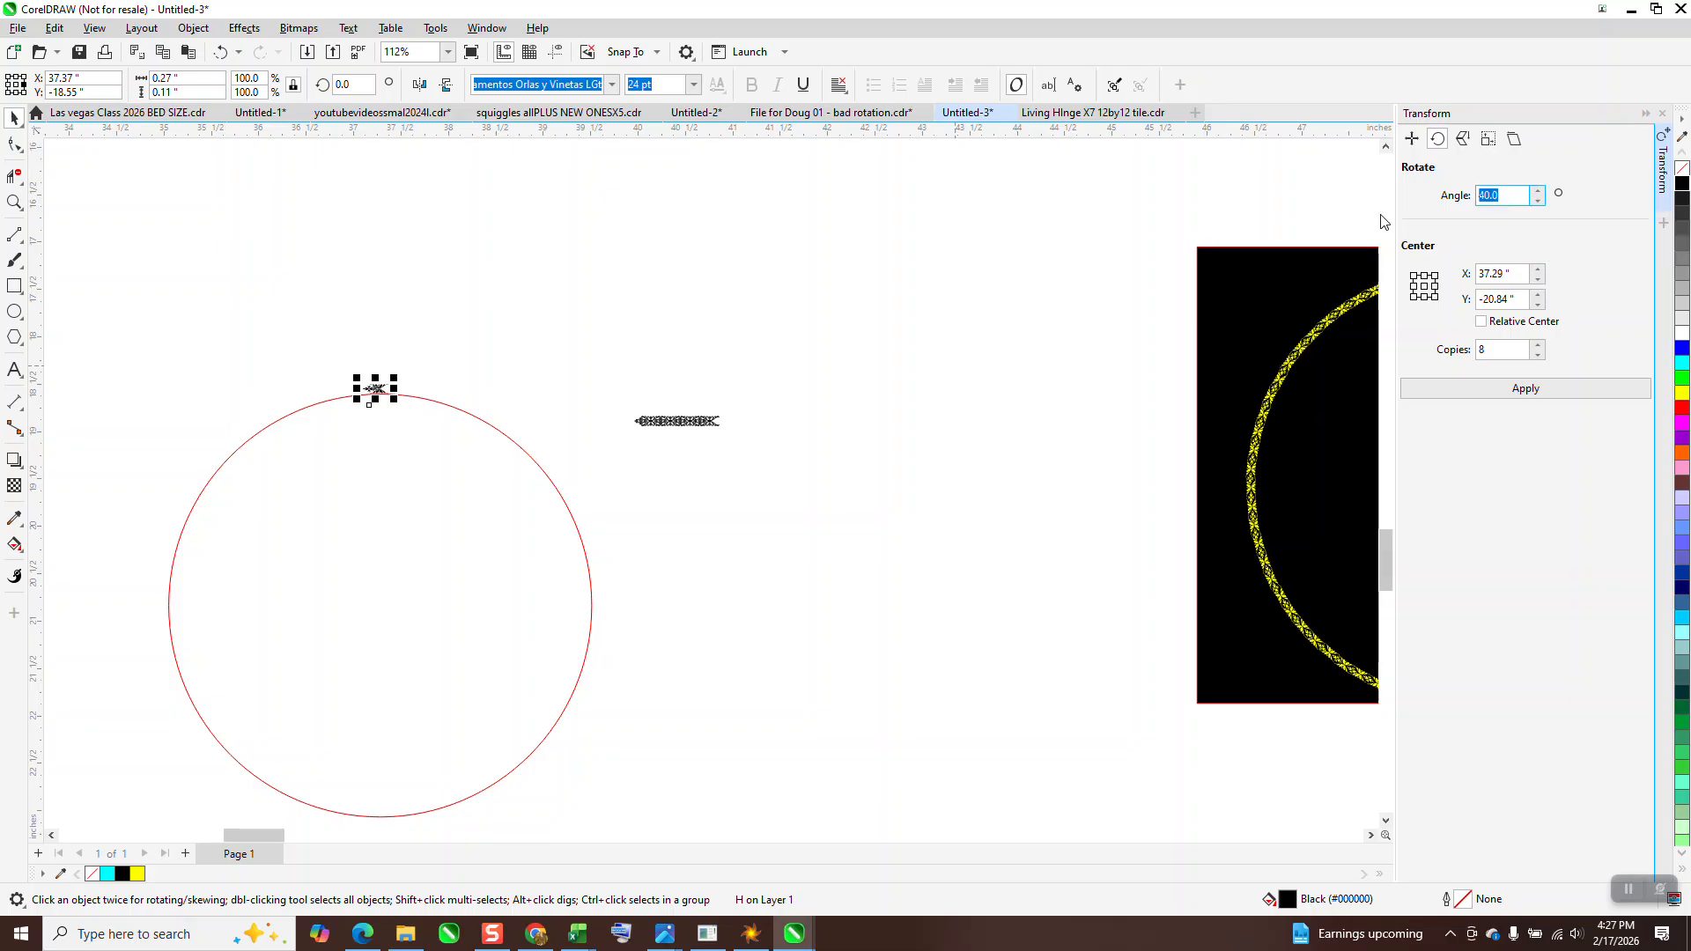
text(5)
drag(1502, 352, 1453, 366)
text(71)
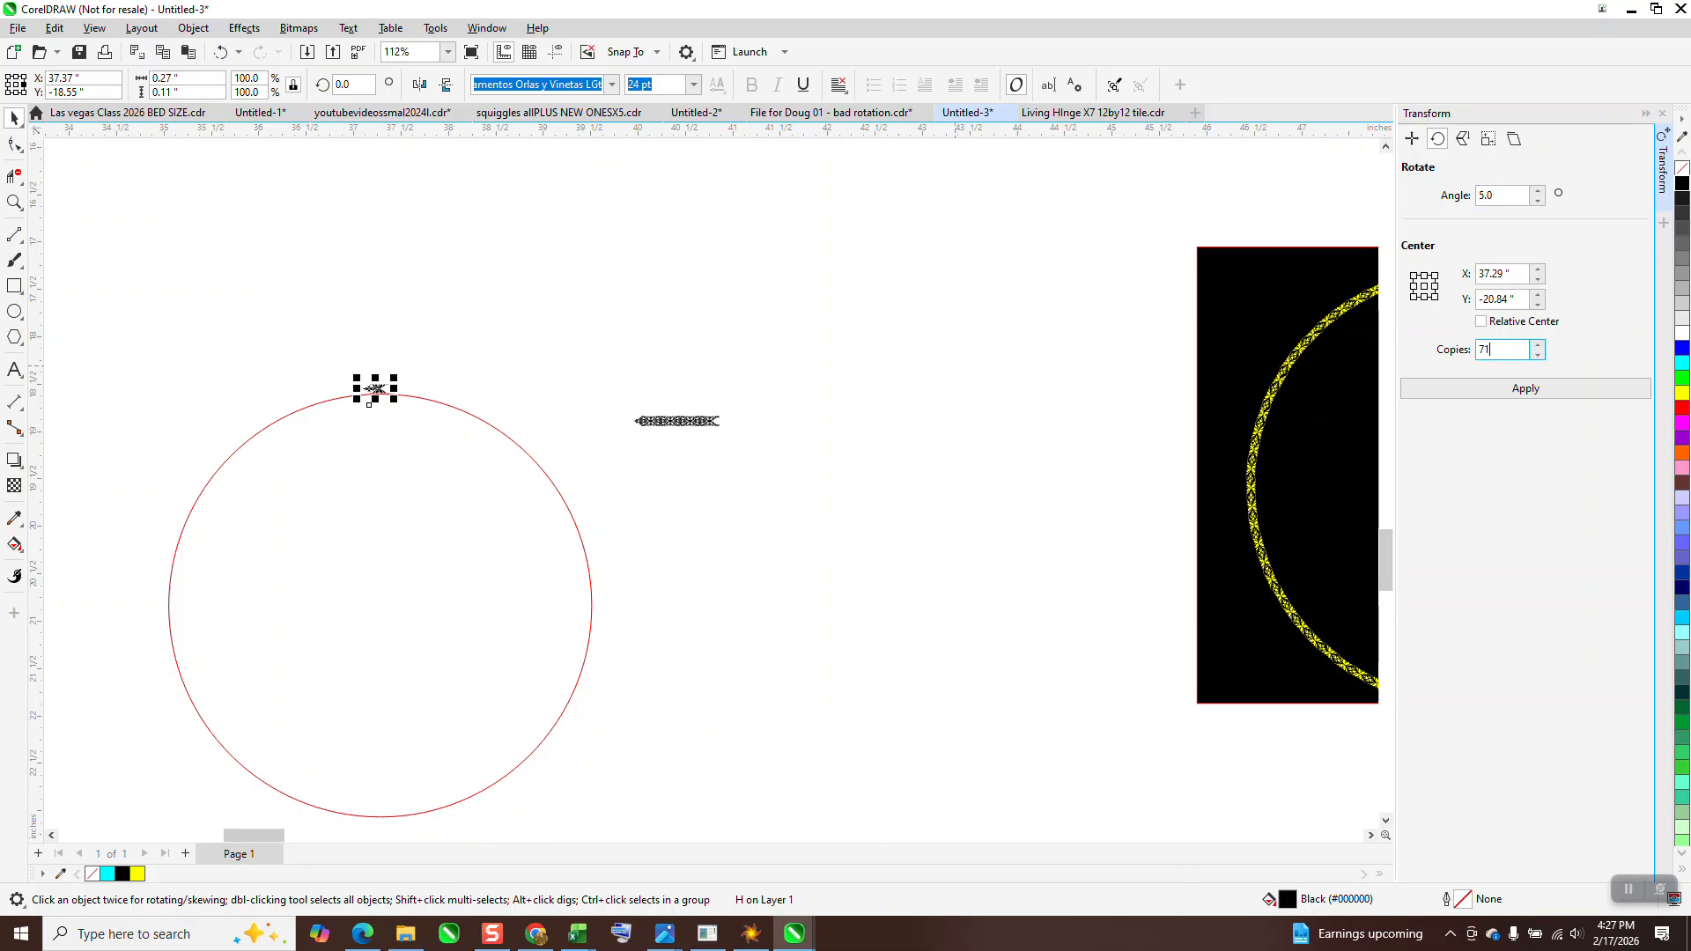
click(1526, 389)
Move the red circle out of the ornament ring to the empty area on its right and inspect the ring's upper edge up close
drag(443, 453, 896, 466)
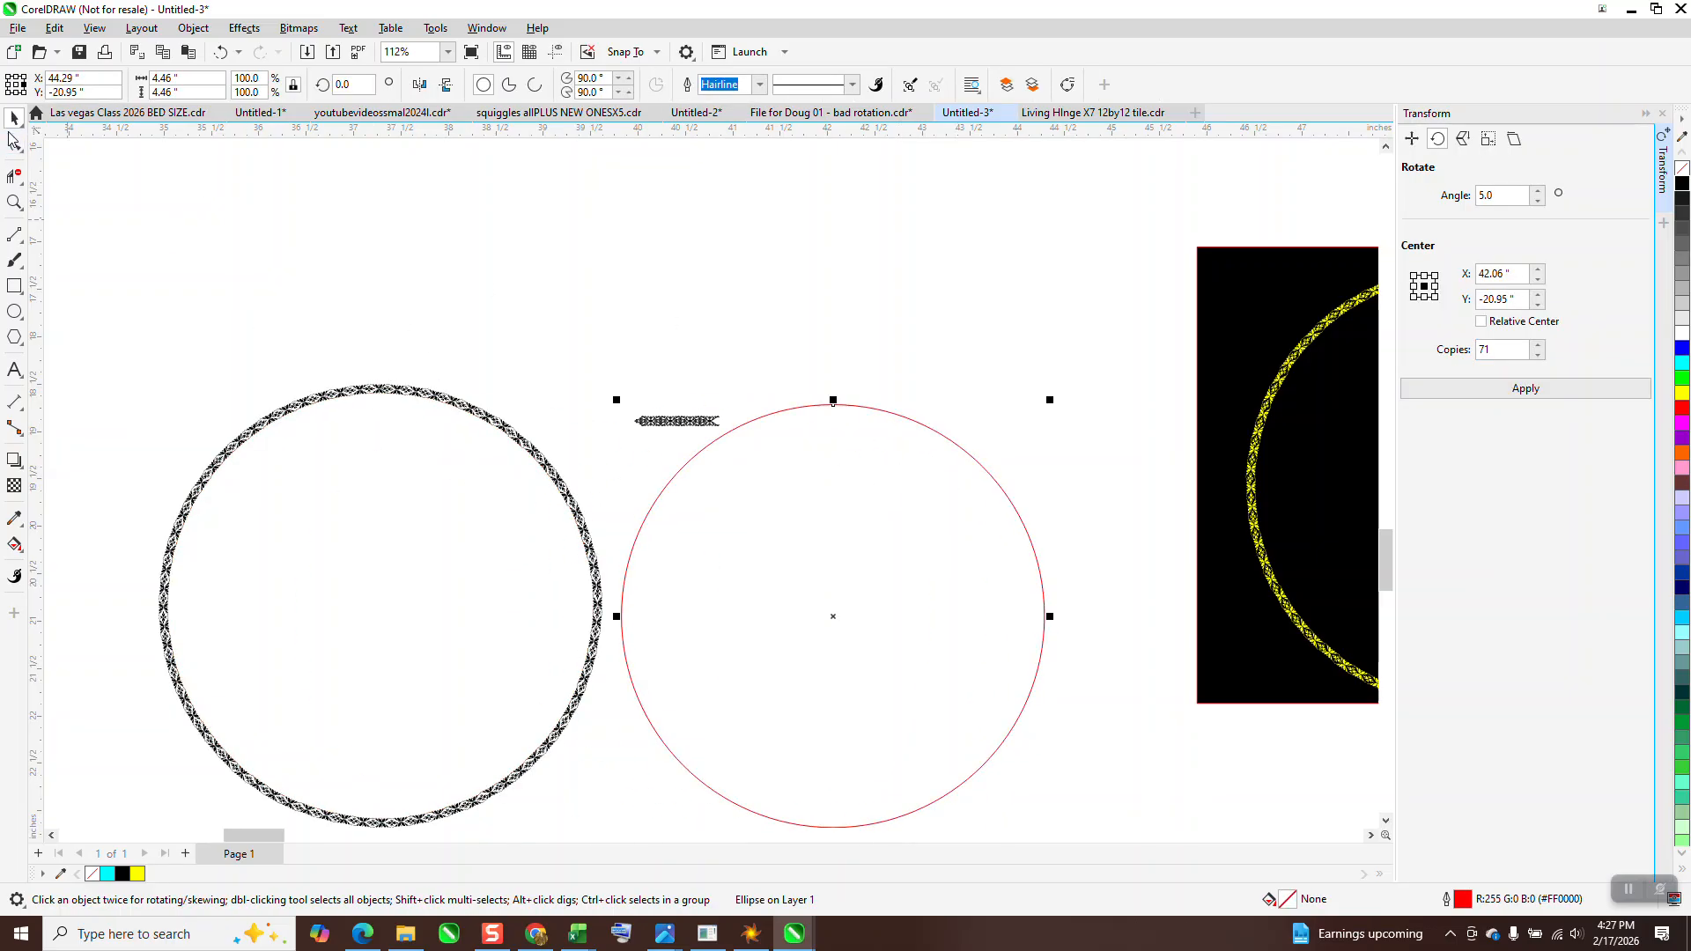
click(14, 201)
drag(370, 347, 449, 427)
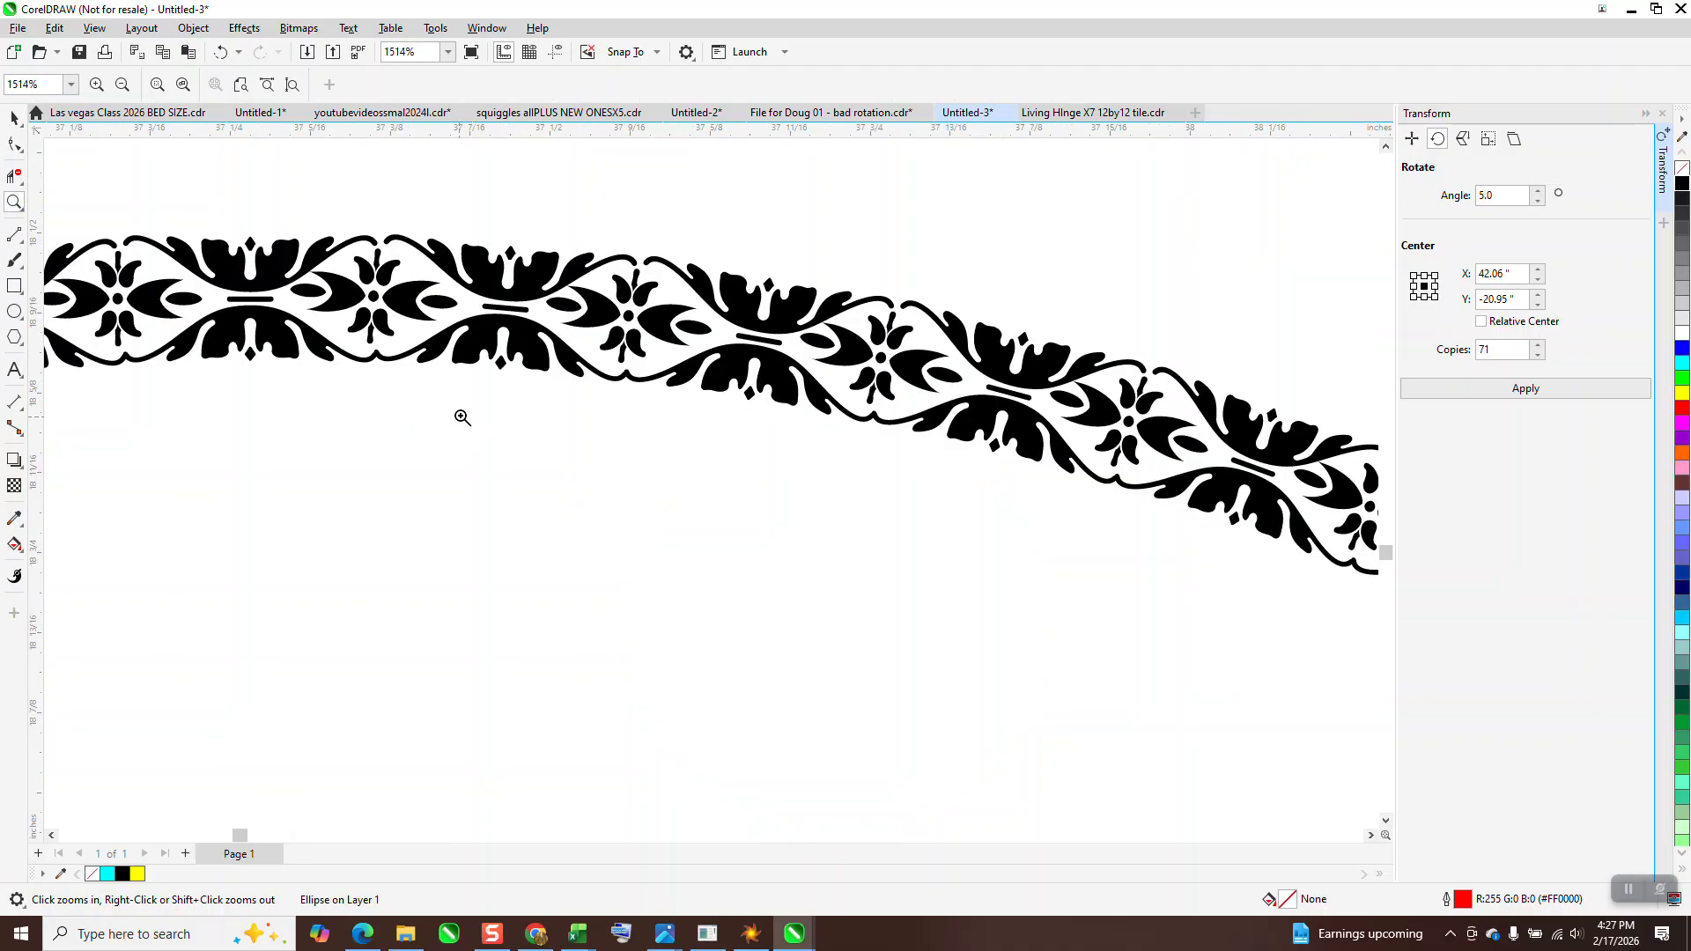
right_click(470, 408)
right_click(484, 398)
drag(396, 278, 686, 430)
right_click(686, 430)
right_click(631, 354)
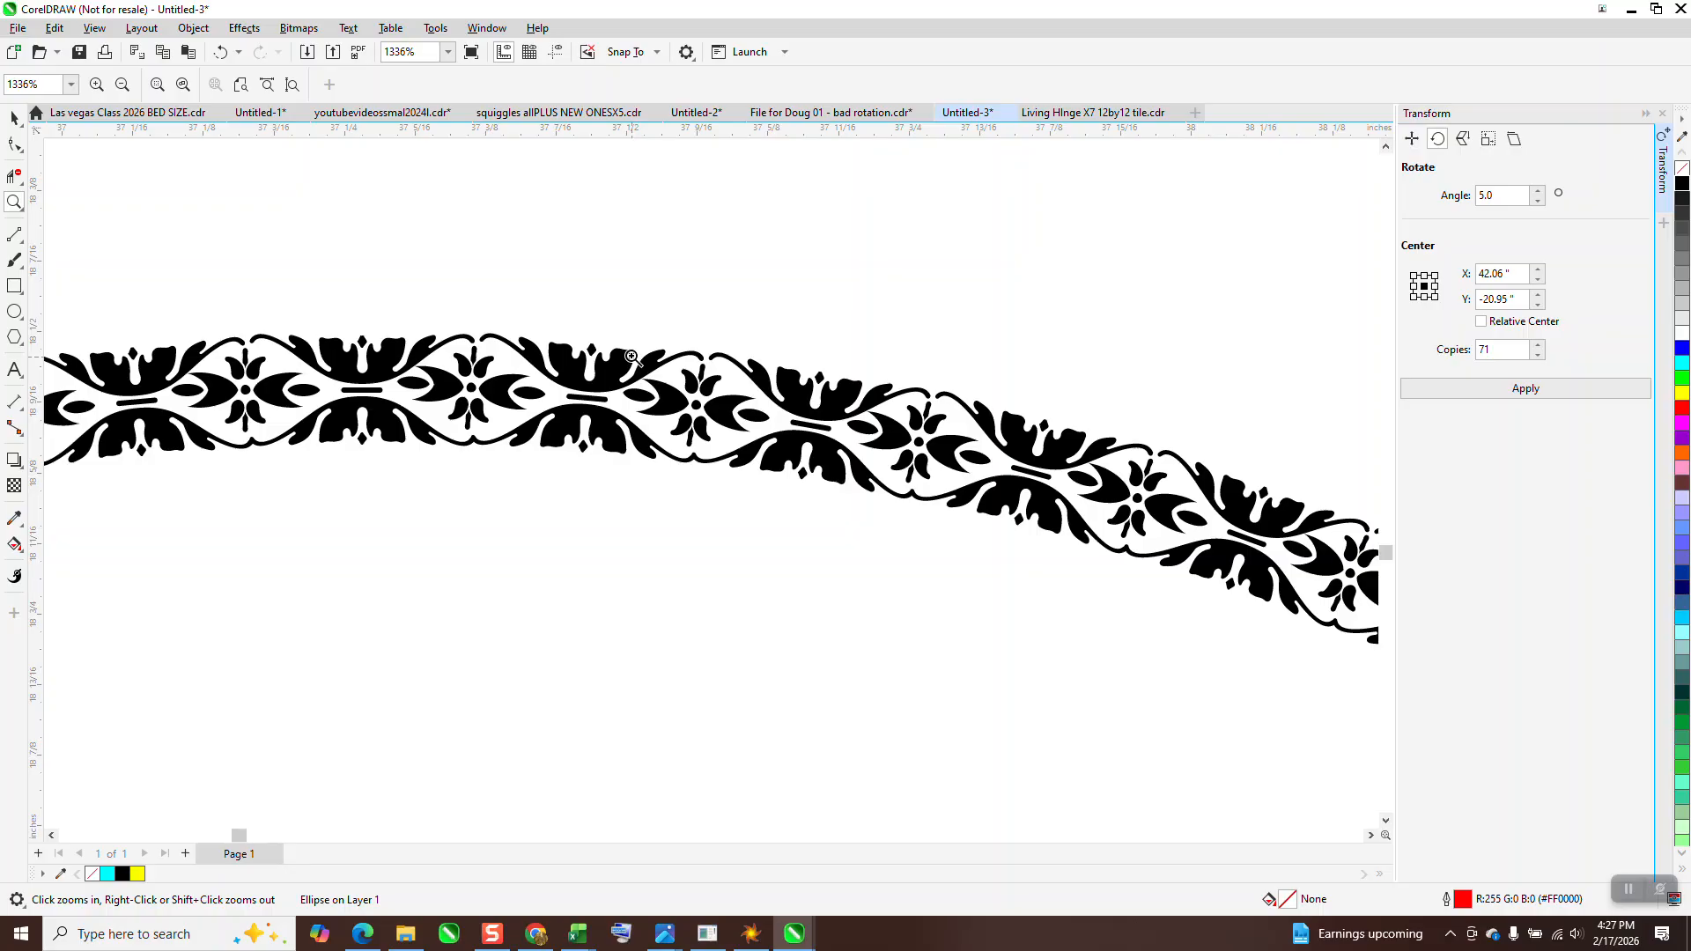
right_click(631, 354)
right_click(494, 385)
right_click(509, 414)
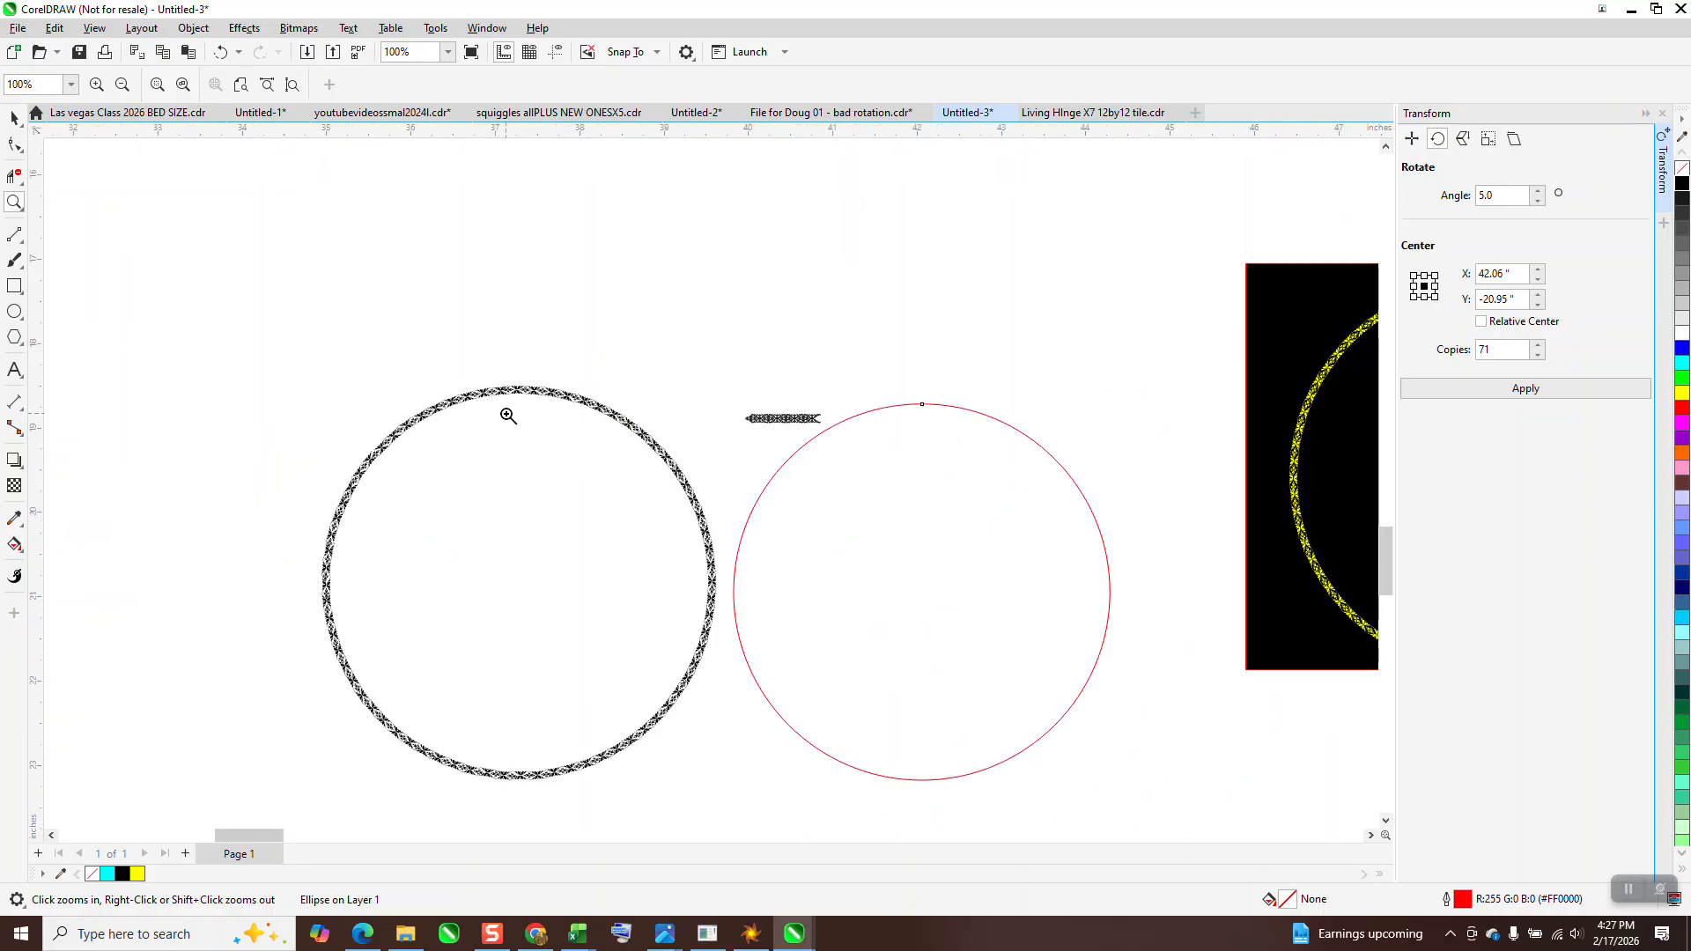
Change the font of the left corner glyph in the large floral border sample to Comic Sans MS
right_click(470, 407)
right_click(479, 381)
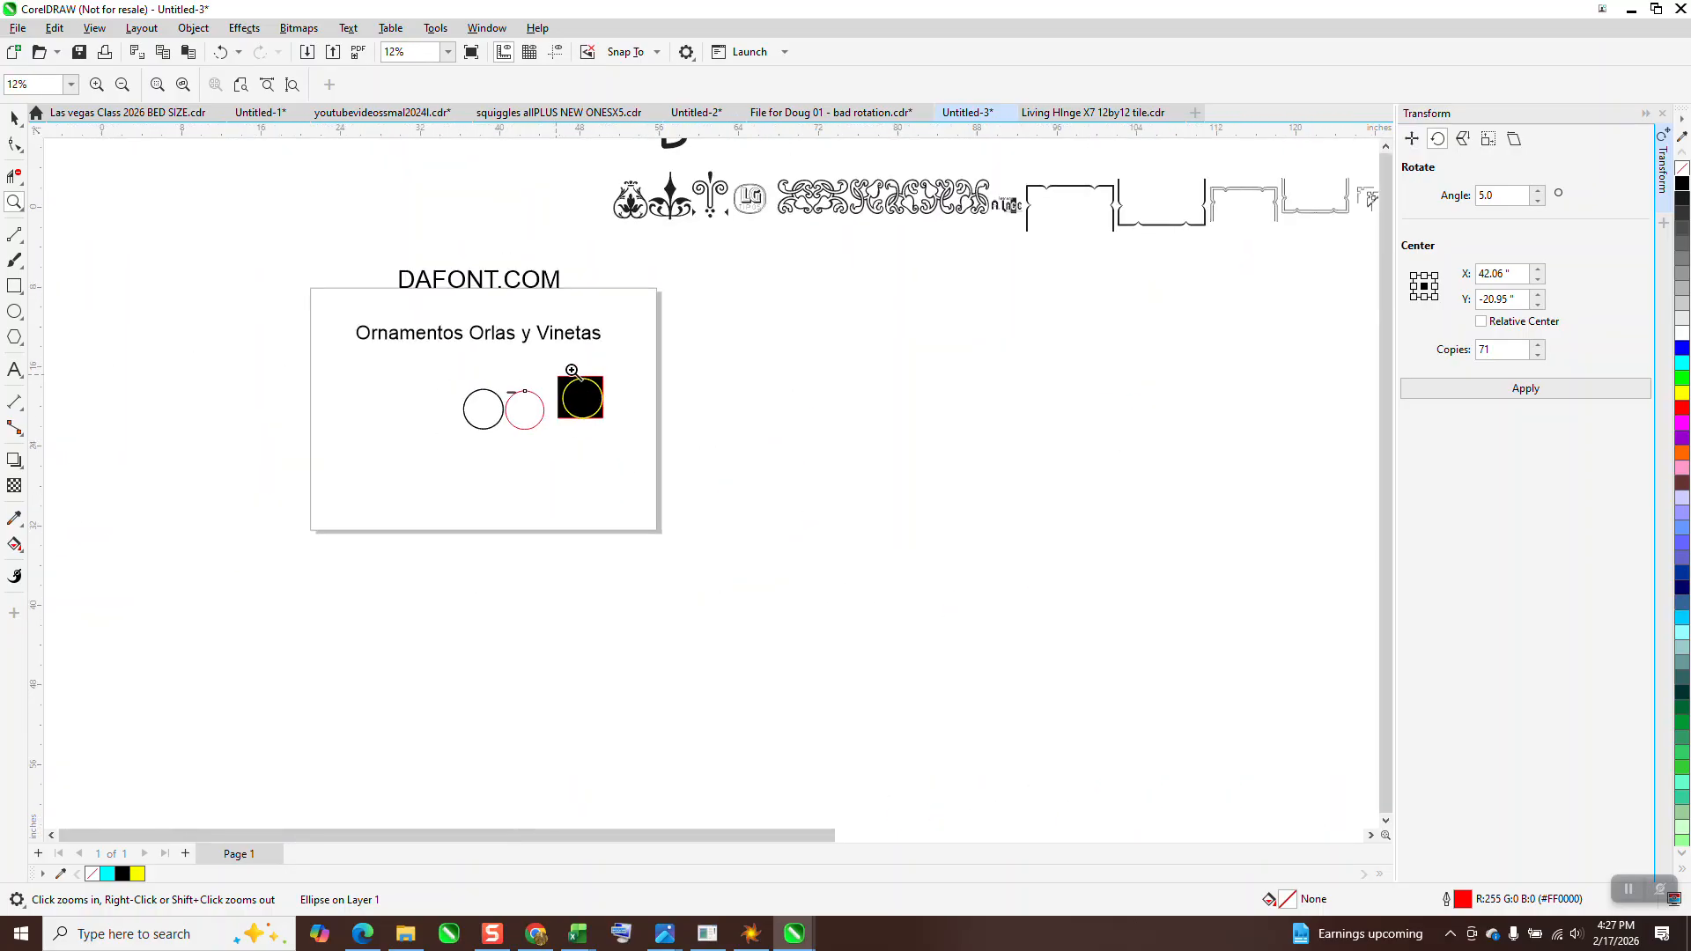
right_click(813, 326)
drag(916, 196, 1017, 261)
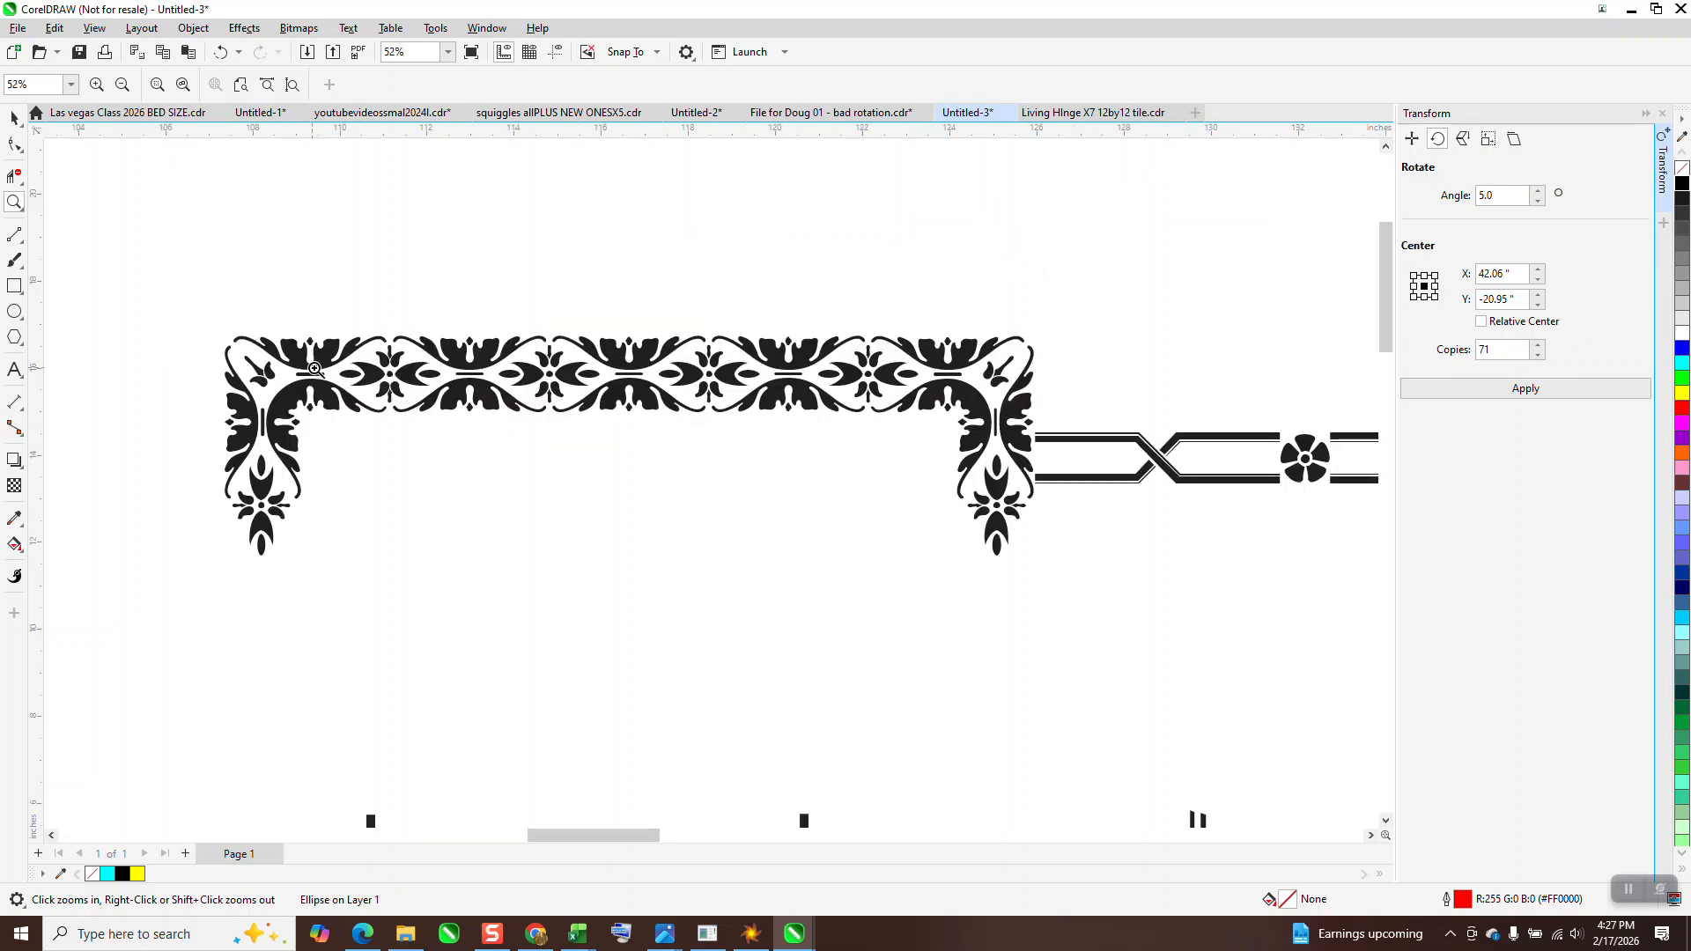
click(14, 117)
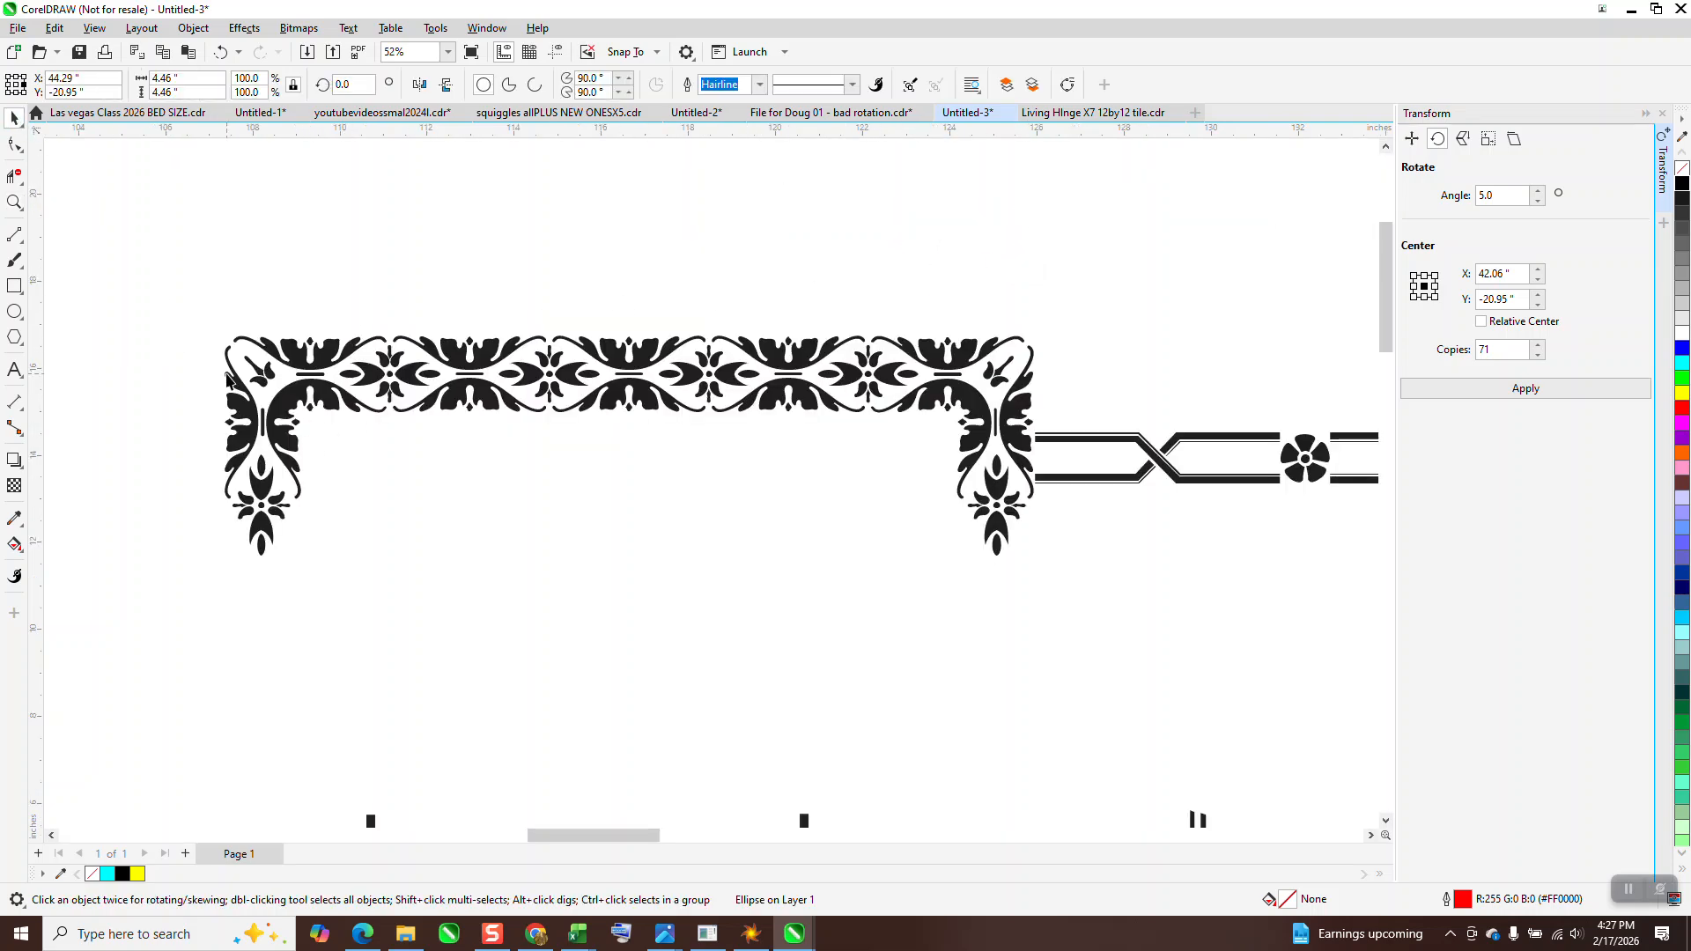
click(267, 302)
click(288, 354)
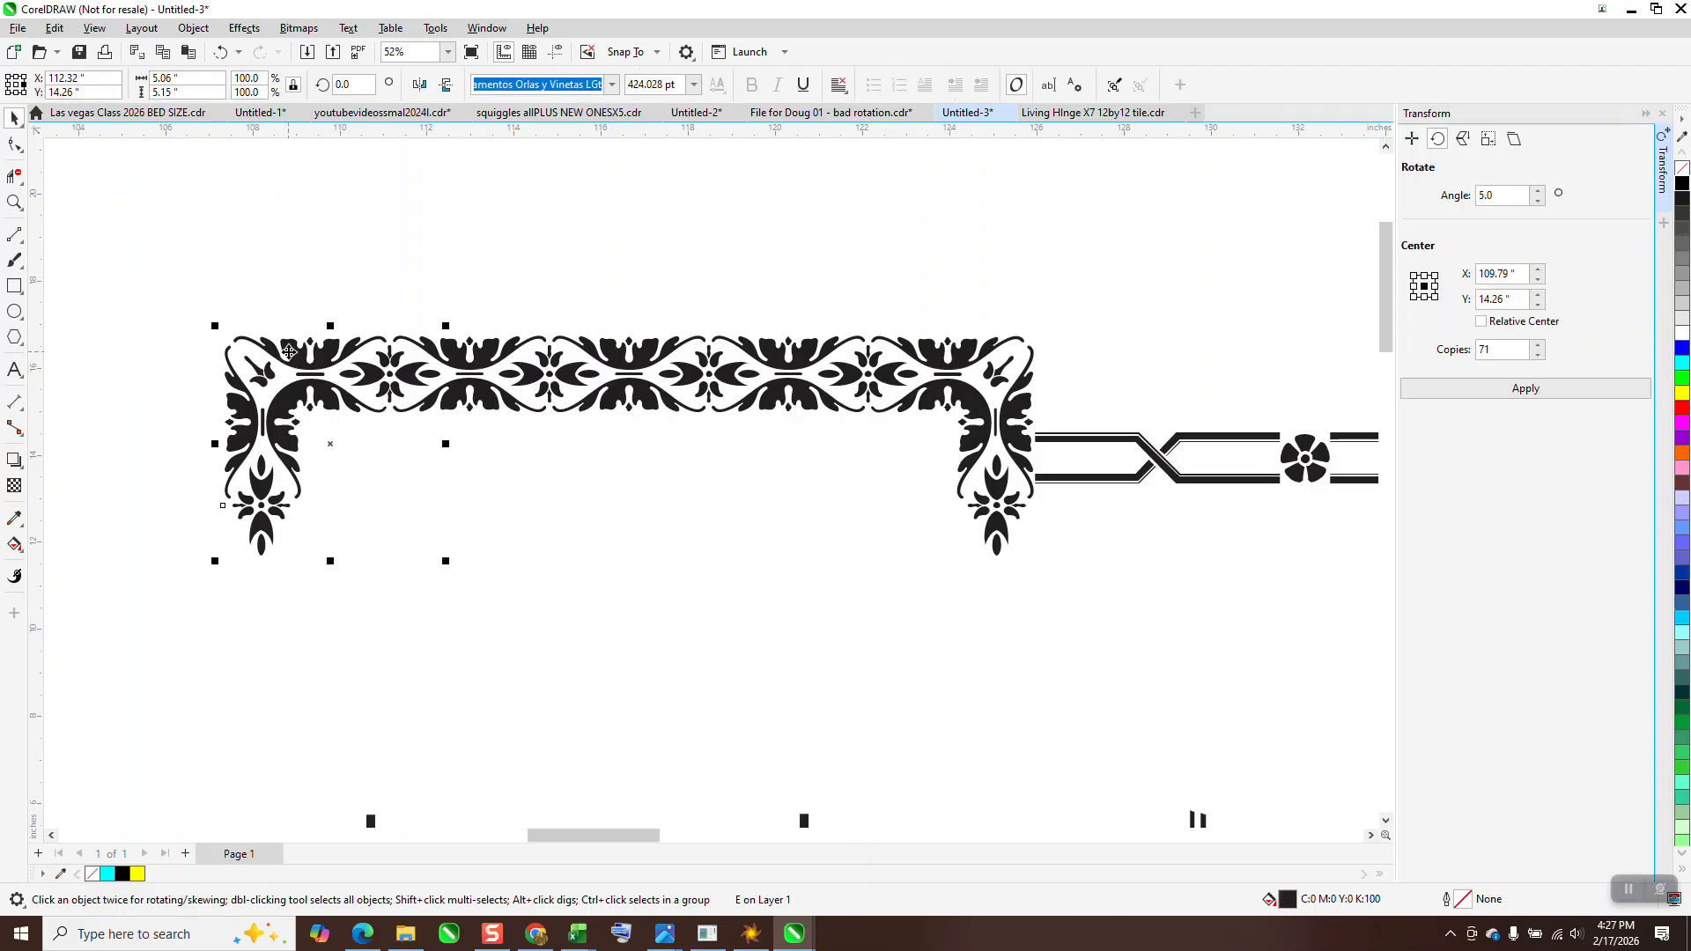
click(609, 91)
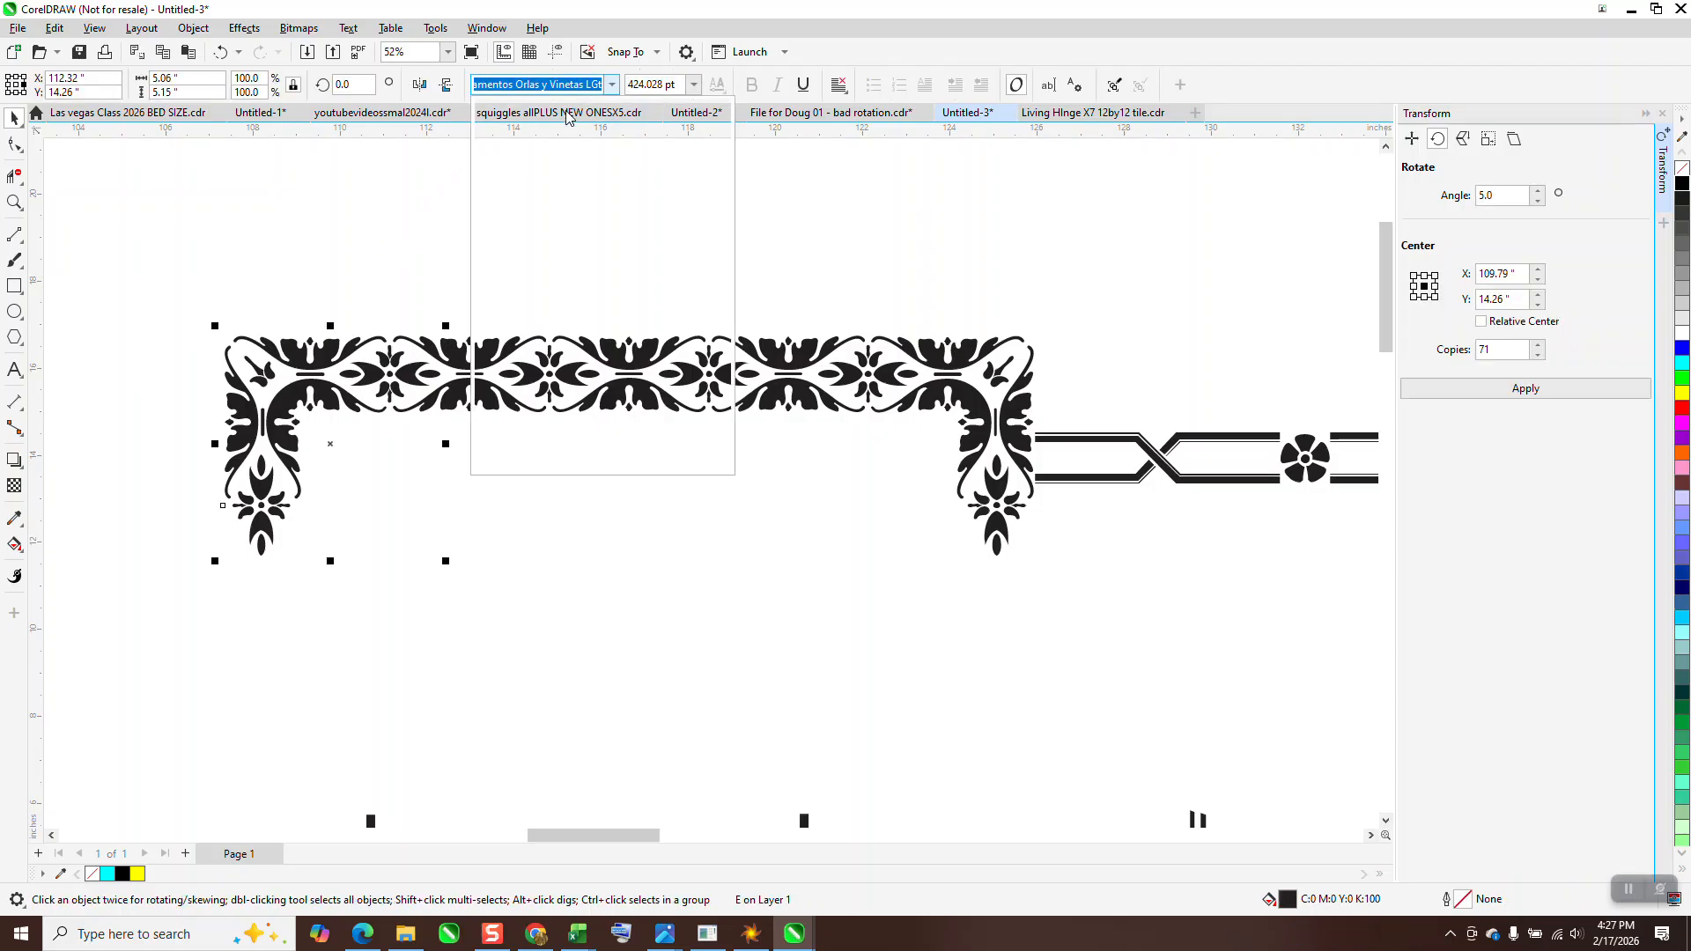
click(518, 172)
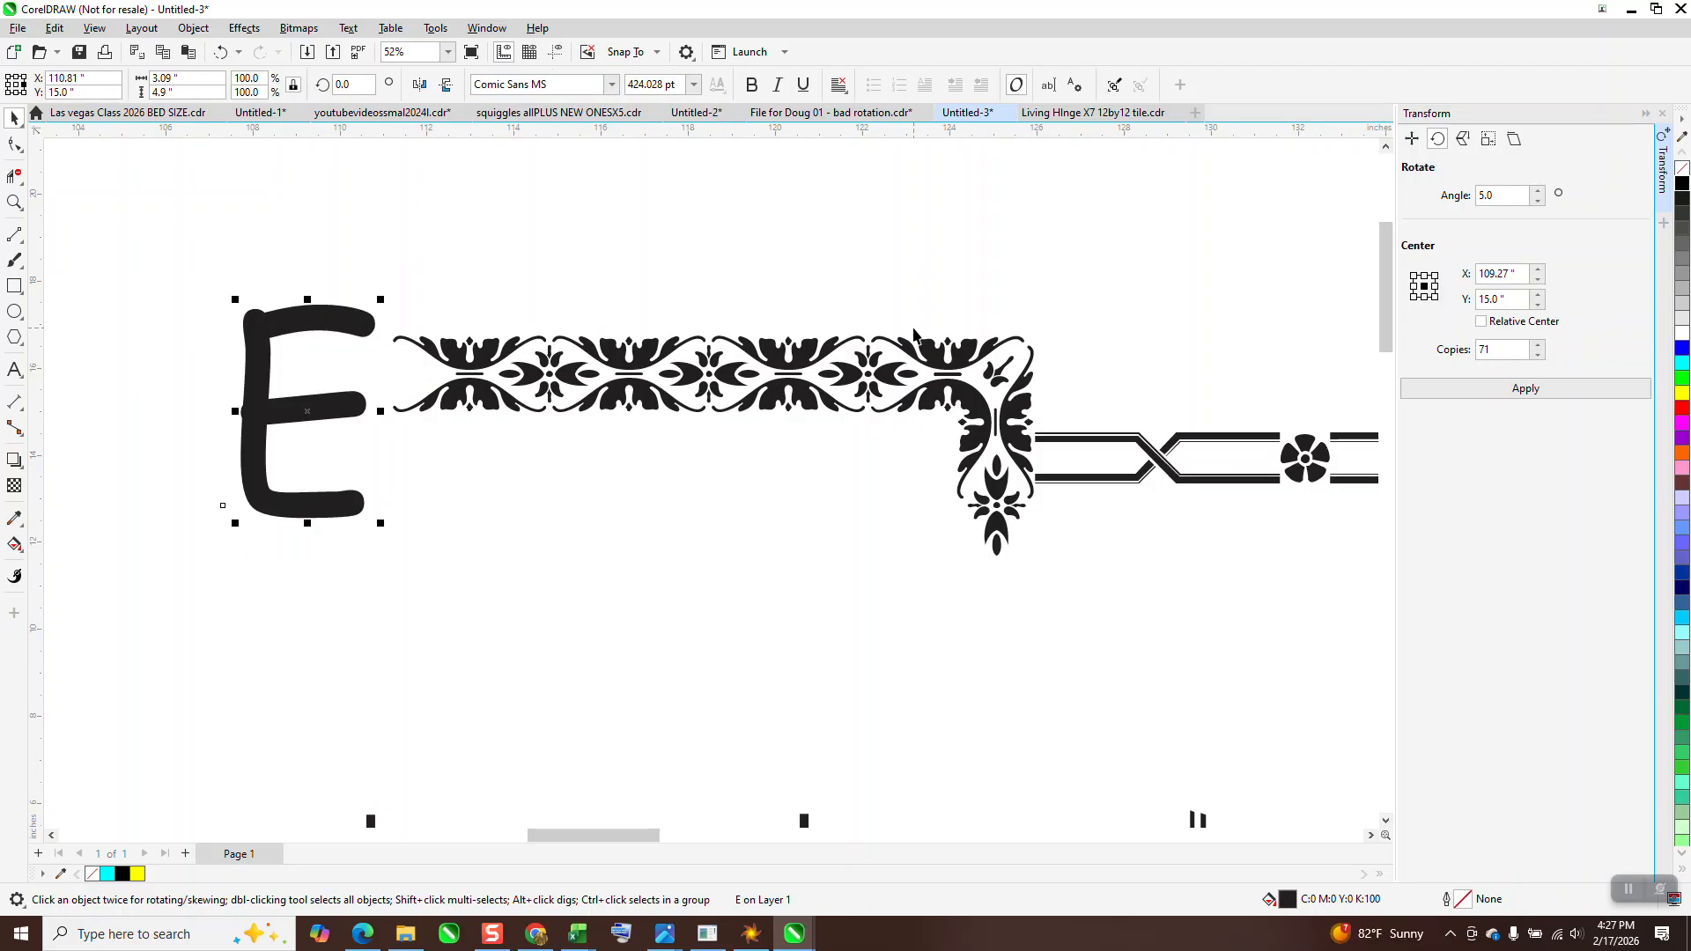
Change the floral border sample's right corner glyph to Comic Sans MS as well
click(935, 354)
click(611, 85)
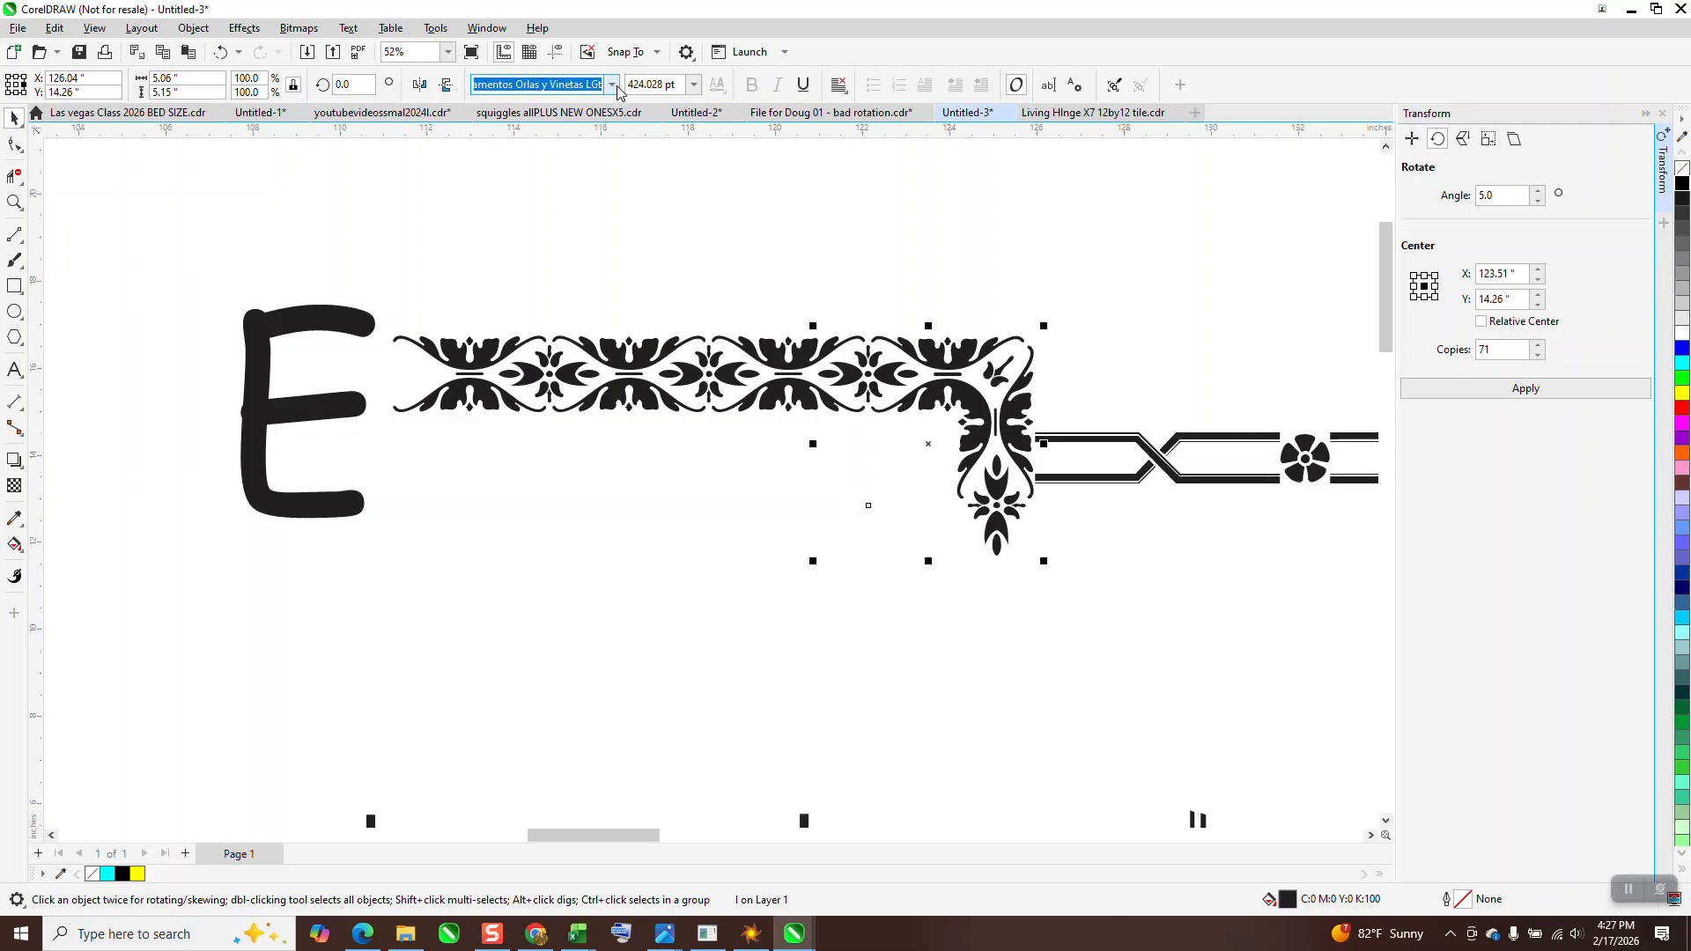
click(539, 143)
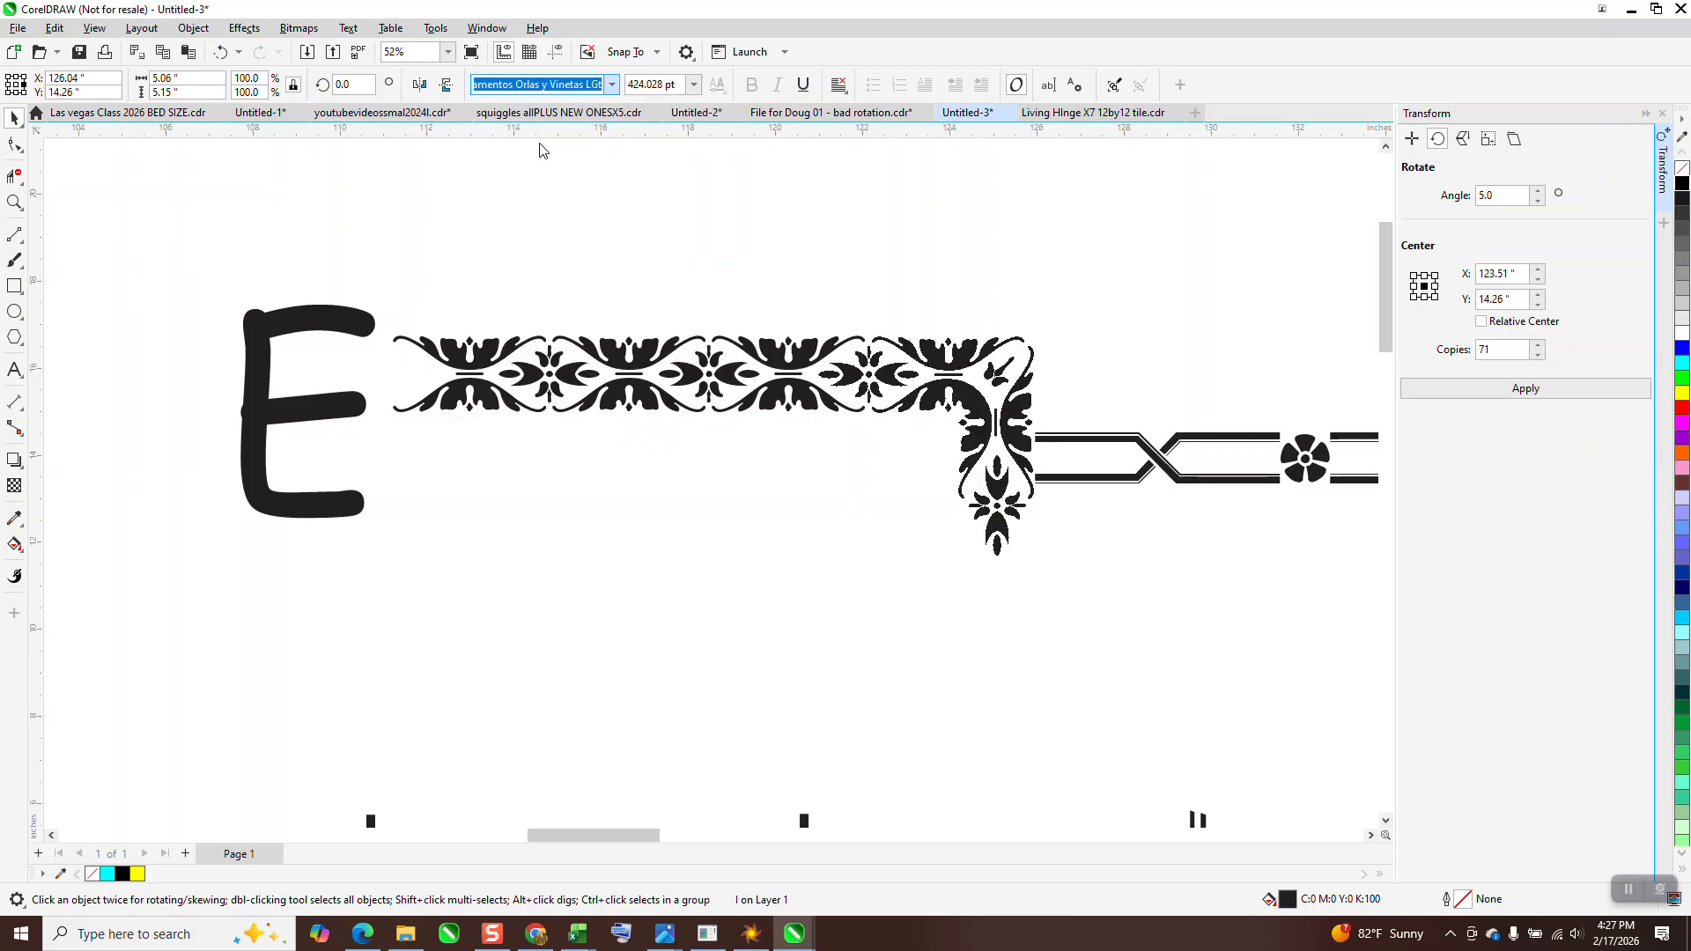
Pull the floral border's three middle glyphs apart, moving one below the row and the other two above it, and select the upper-left one
click(648, 349)
drag(644, 353, 631, 456)
drag(801, 356, 808, 264)
drag(509, 350, 522, 253)
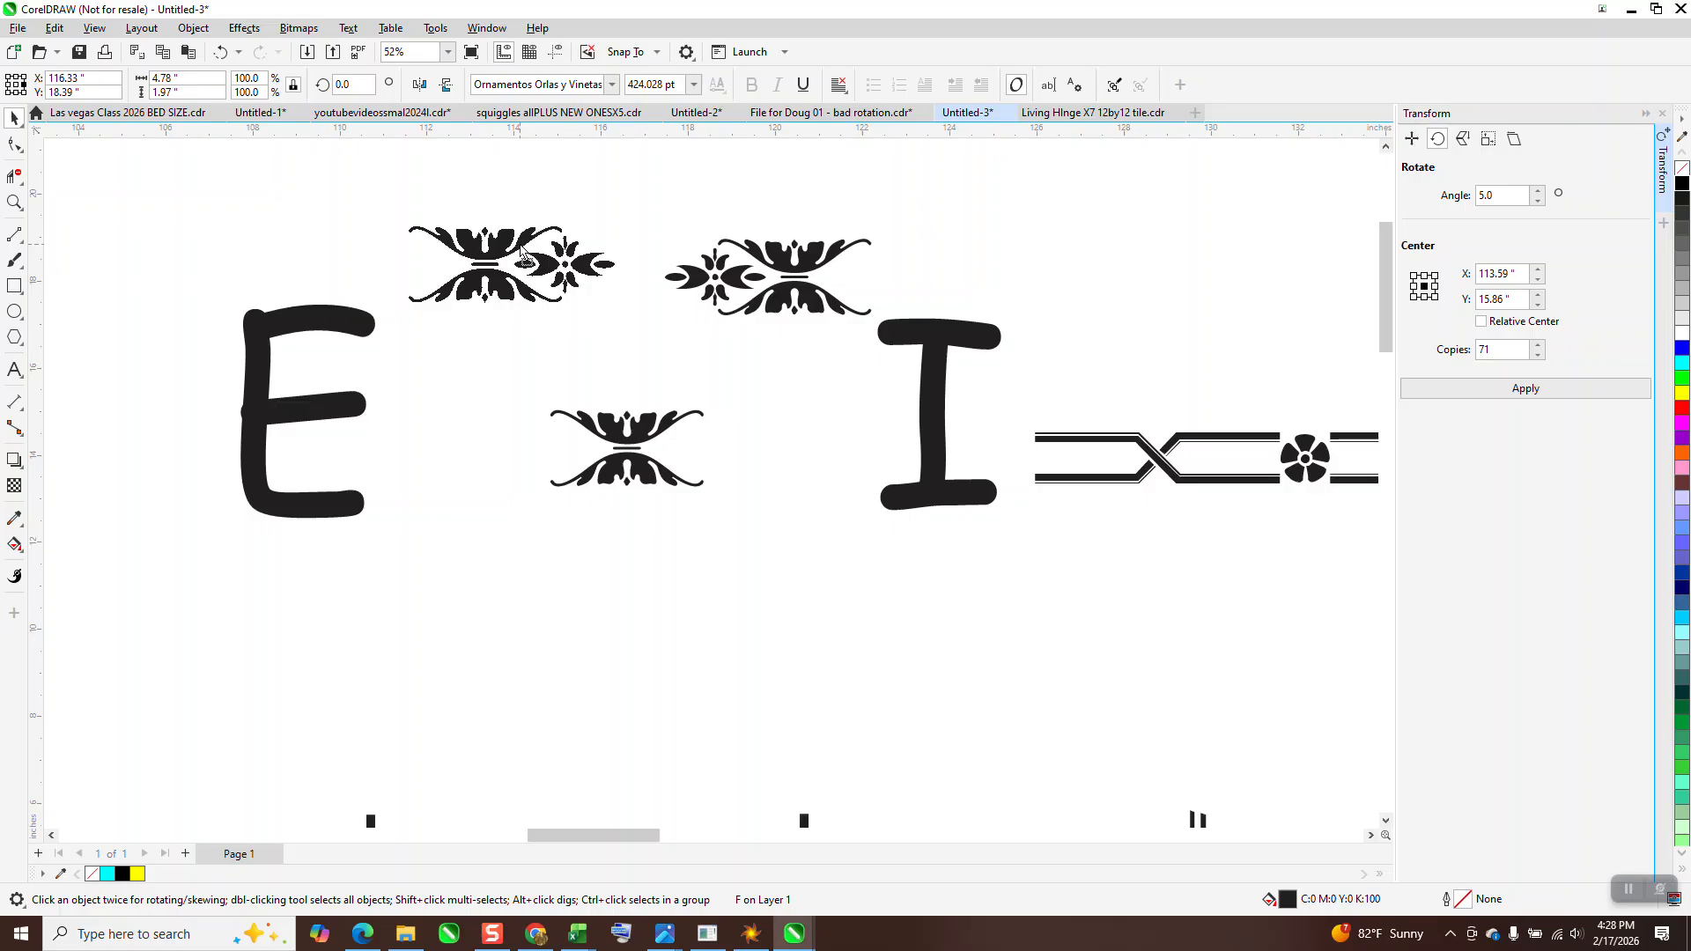
drag(521, 254, 521, 255)
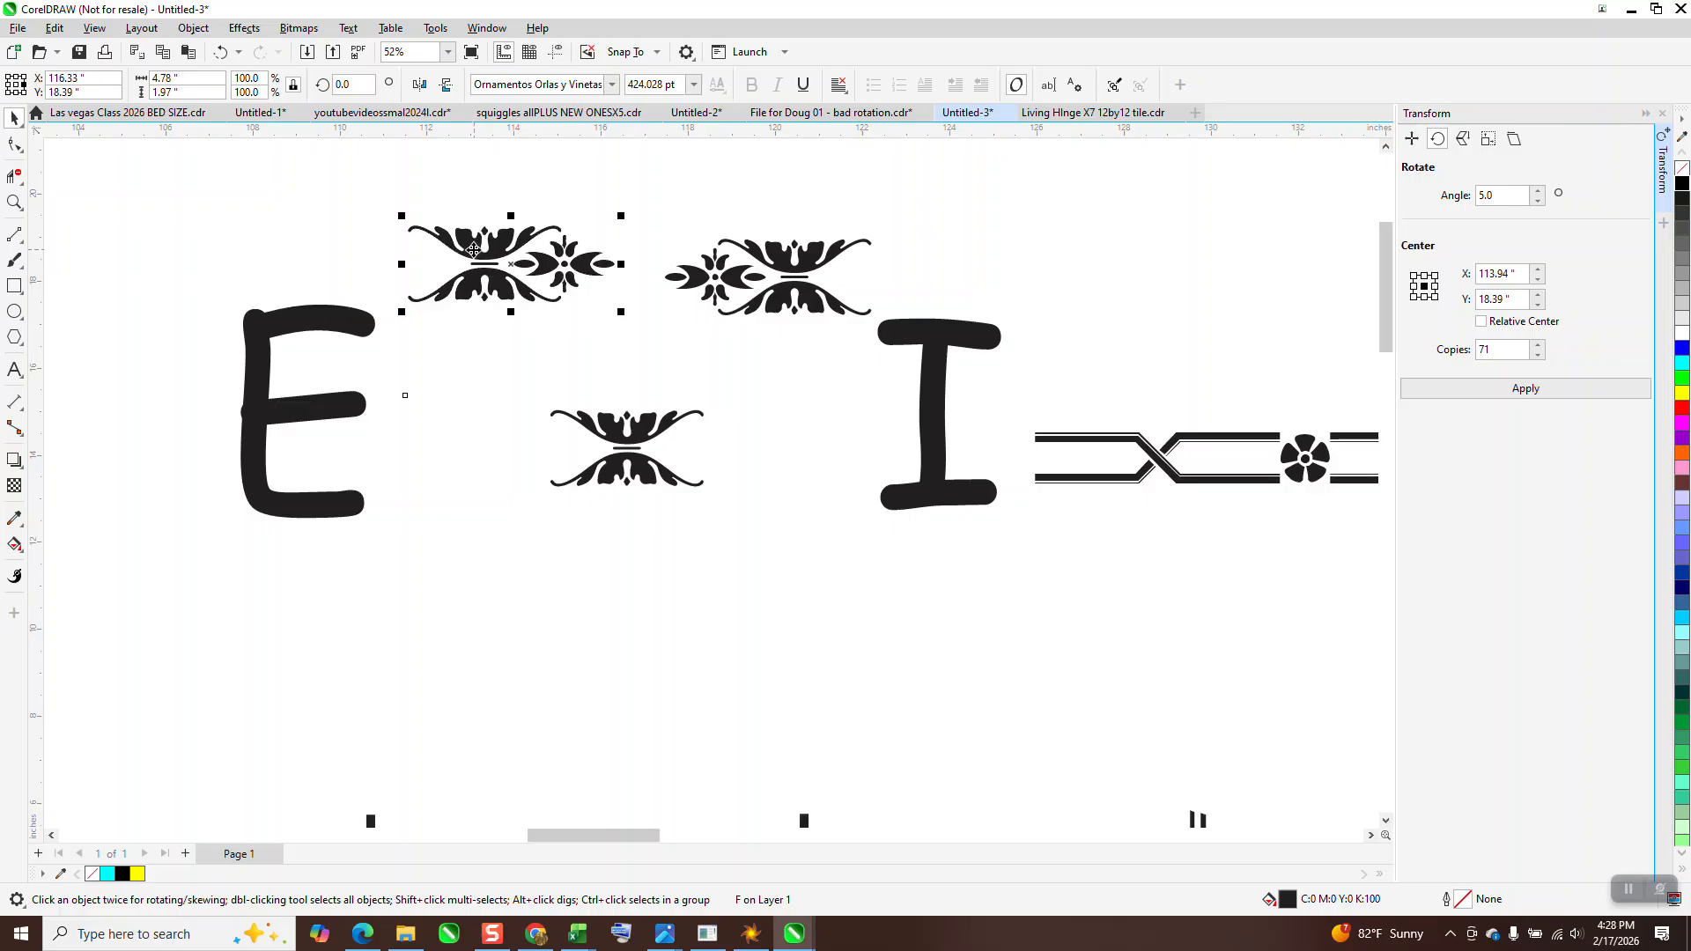
Examine the crossed-band border with flowers beside the floral sample up close and in the context of the full glyph layout
scroll(1059, 517, down, 3)
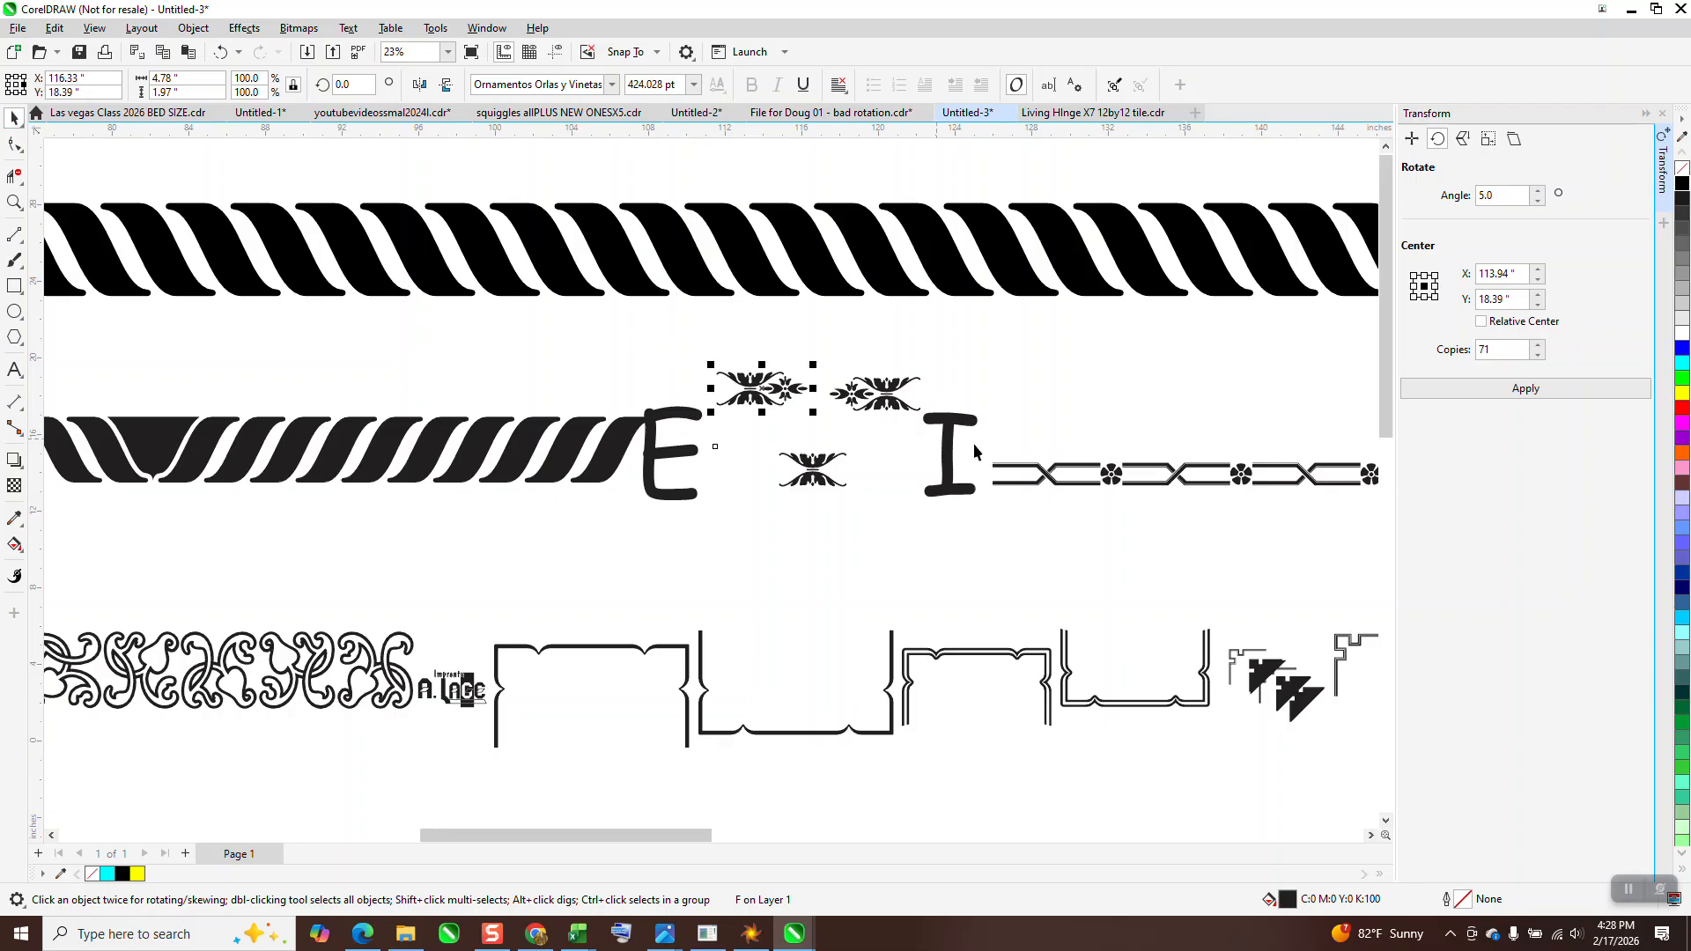
click(1170, 521)
click(14, 202)
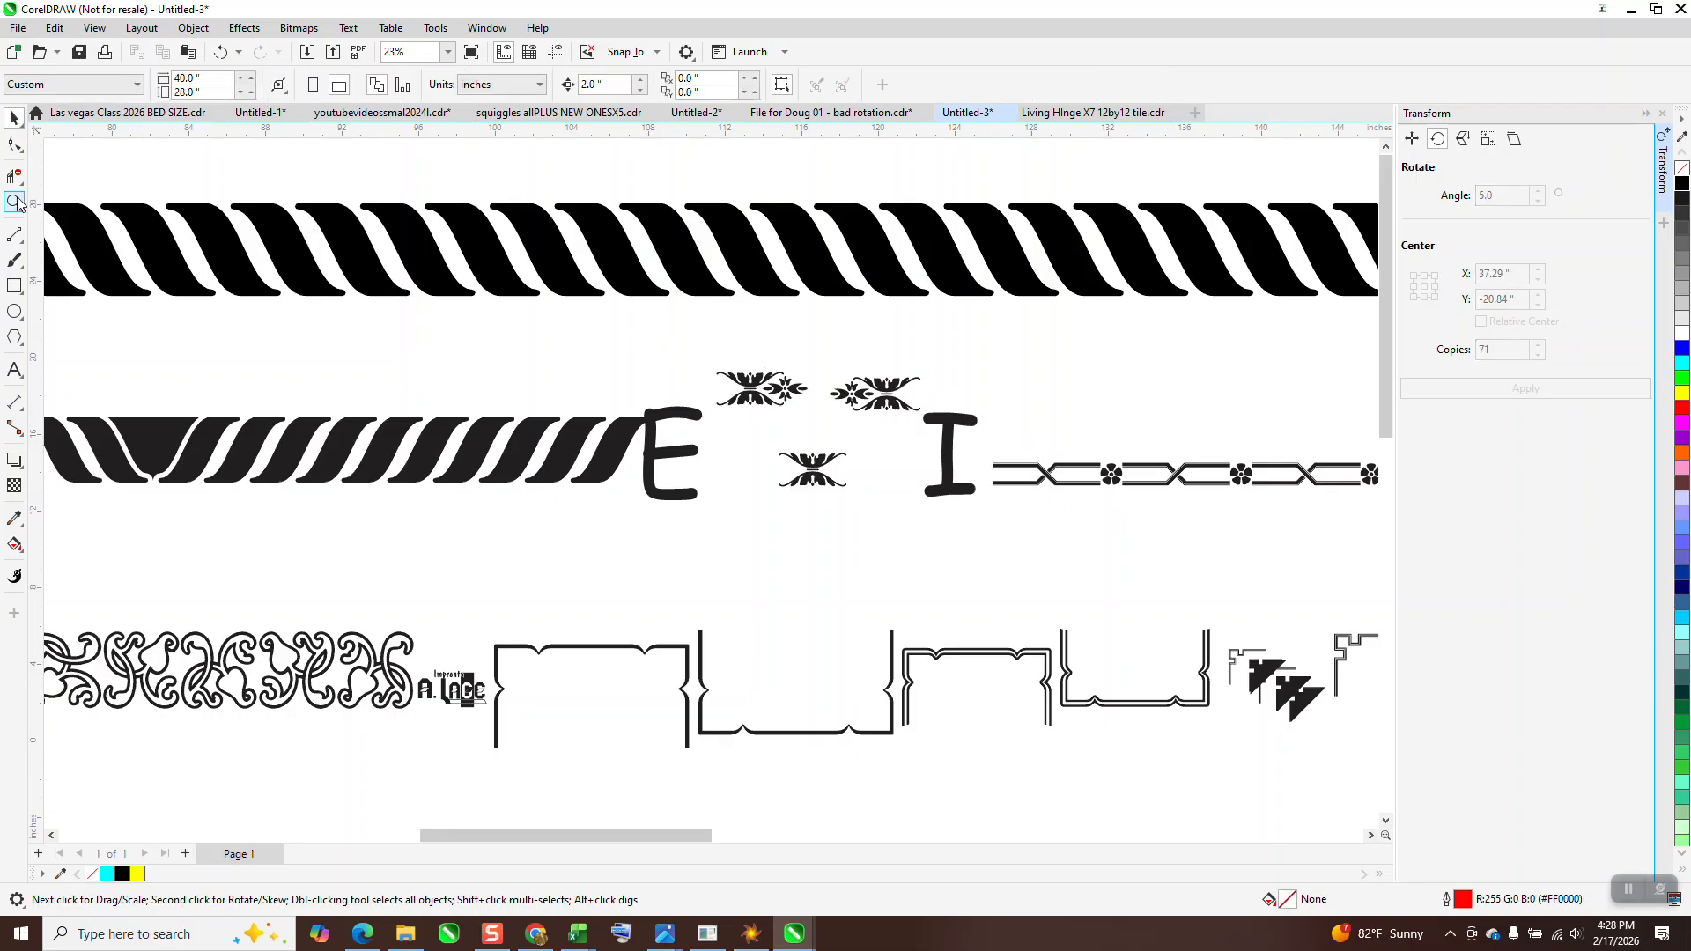
drag(973, 458, 1153, 529)
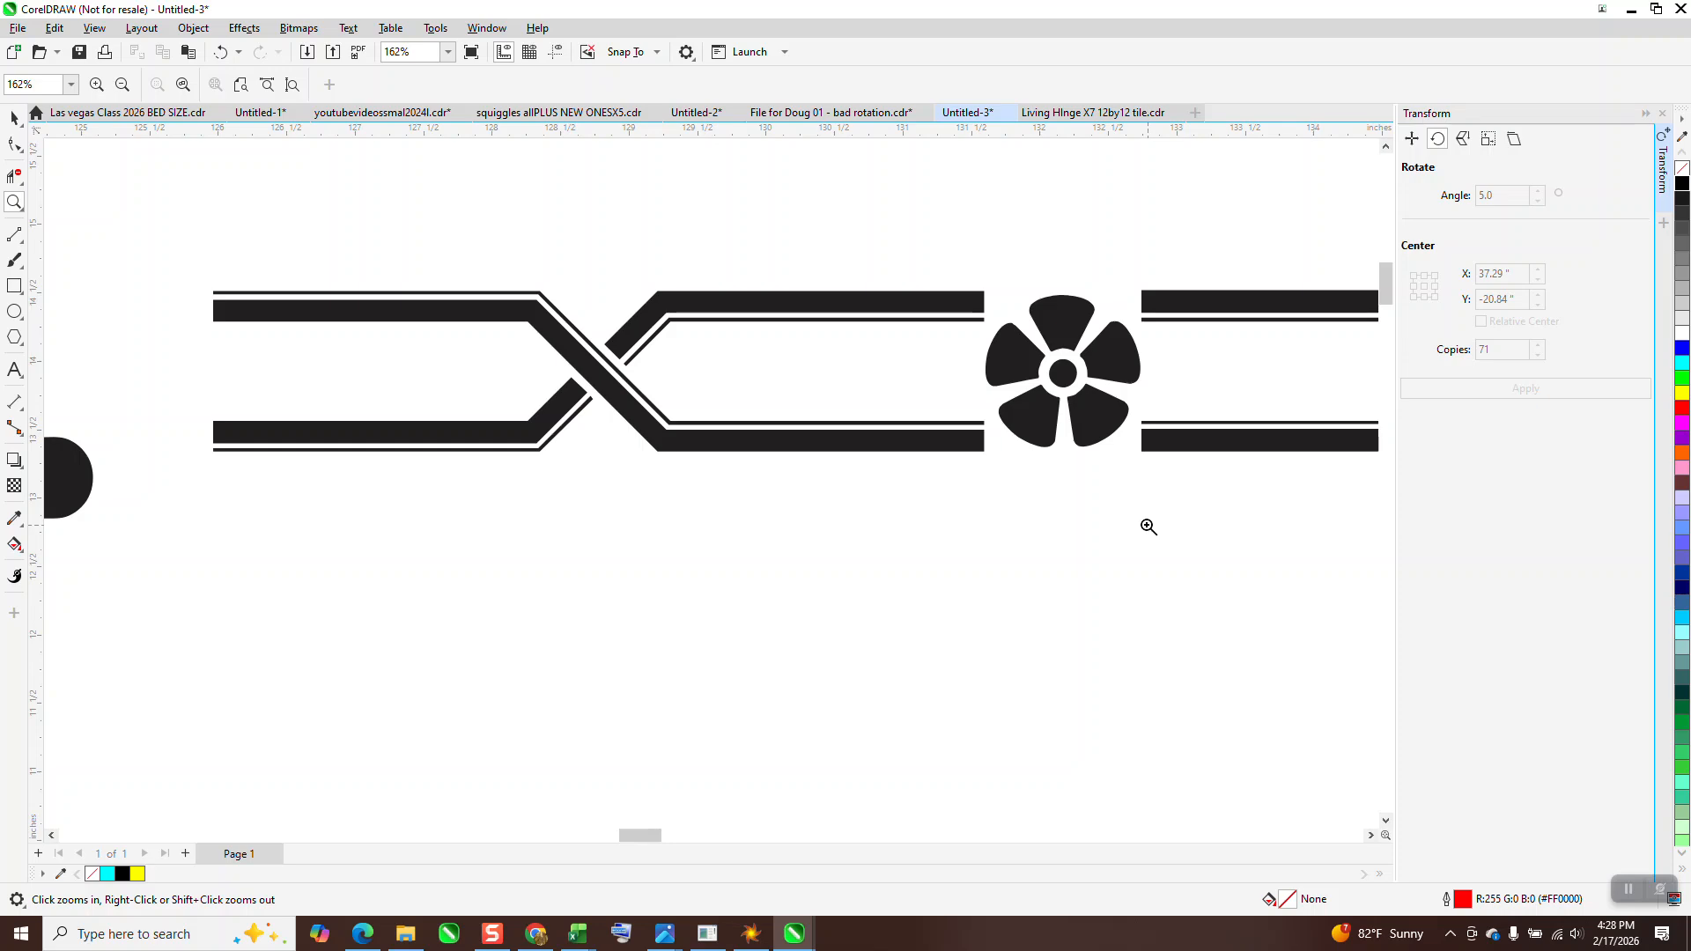
scroll(446, 325, down, 2)
scroll(906, 536, down, 3)
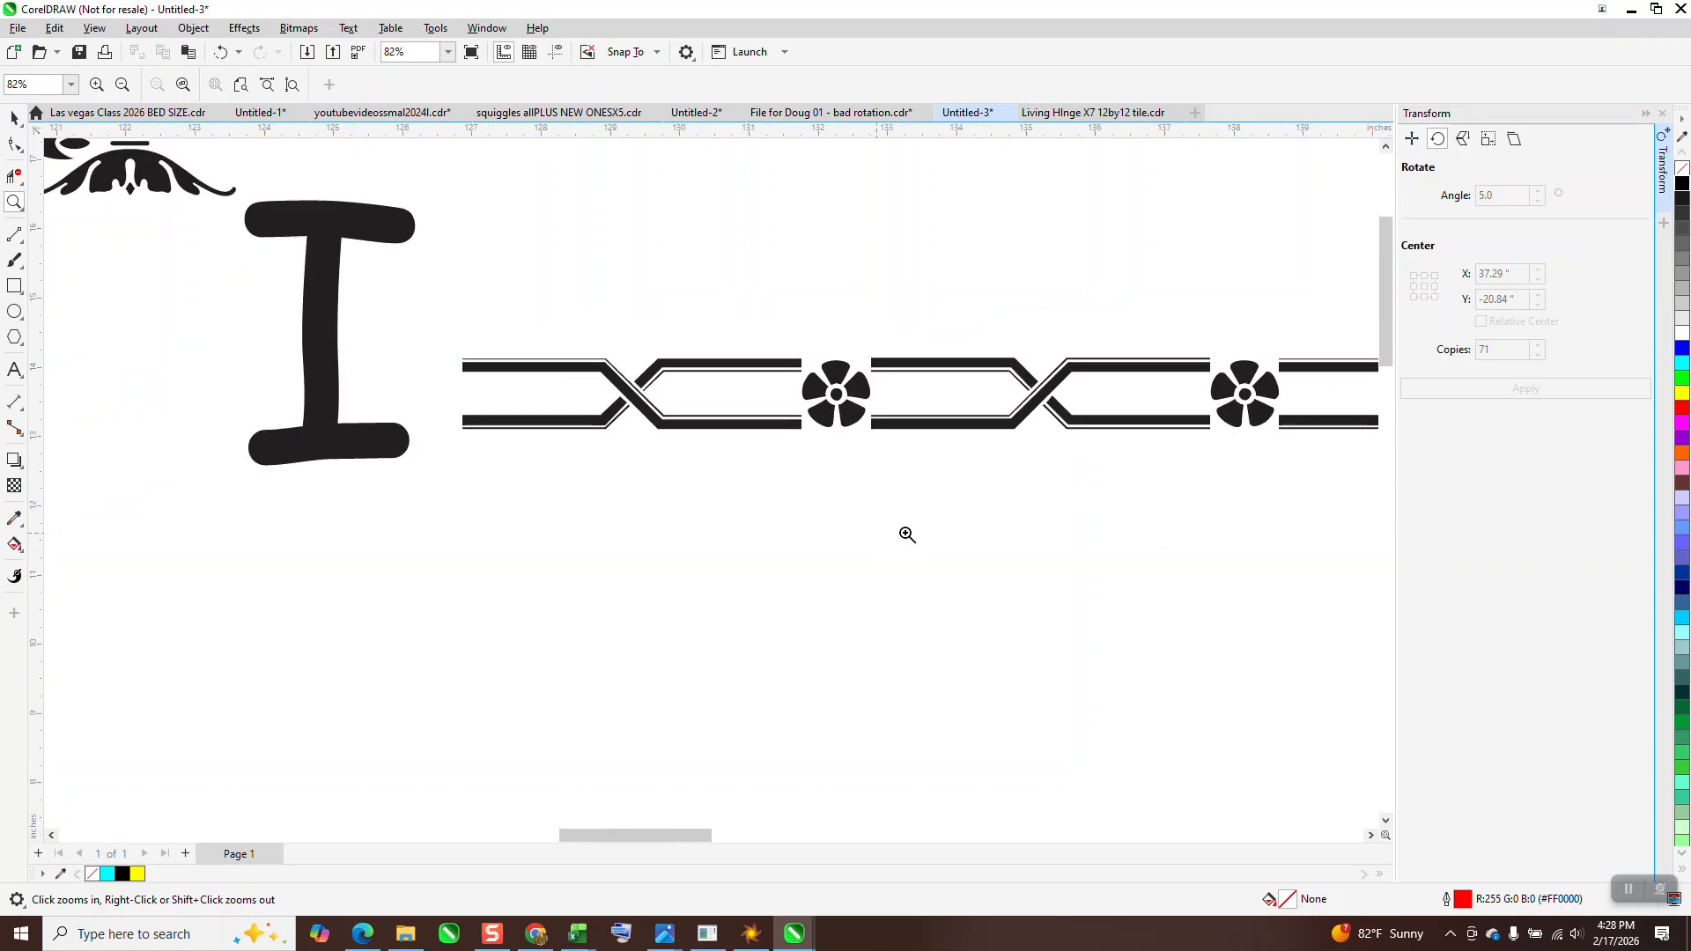
scroll(737, 473, down, 5)
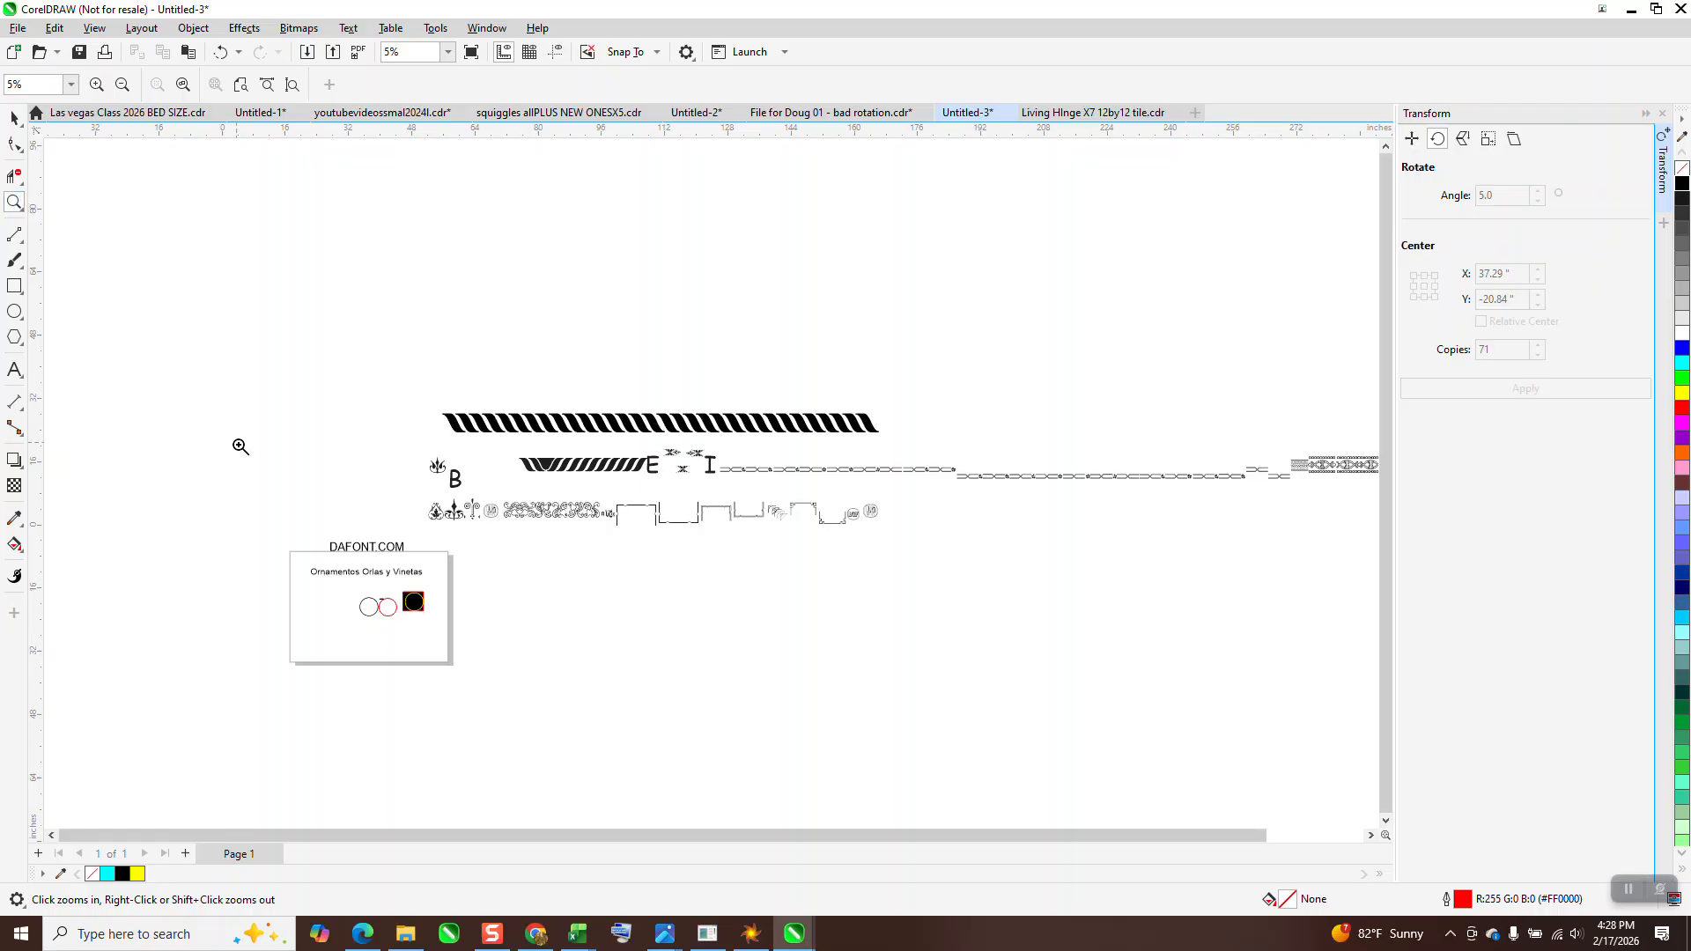
Inspect how the floral glyphs join along the top of the finished black ornament ring
drag(393, 599, 487, 645)
click(14, 117)
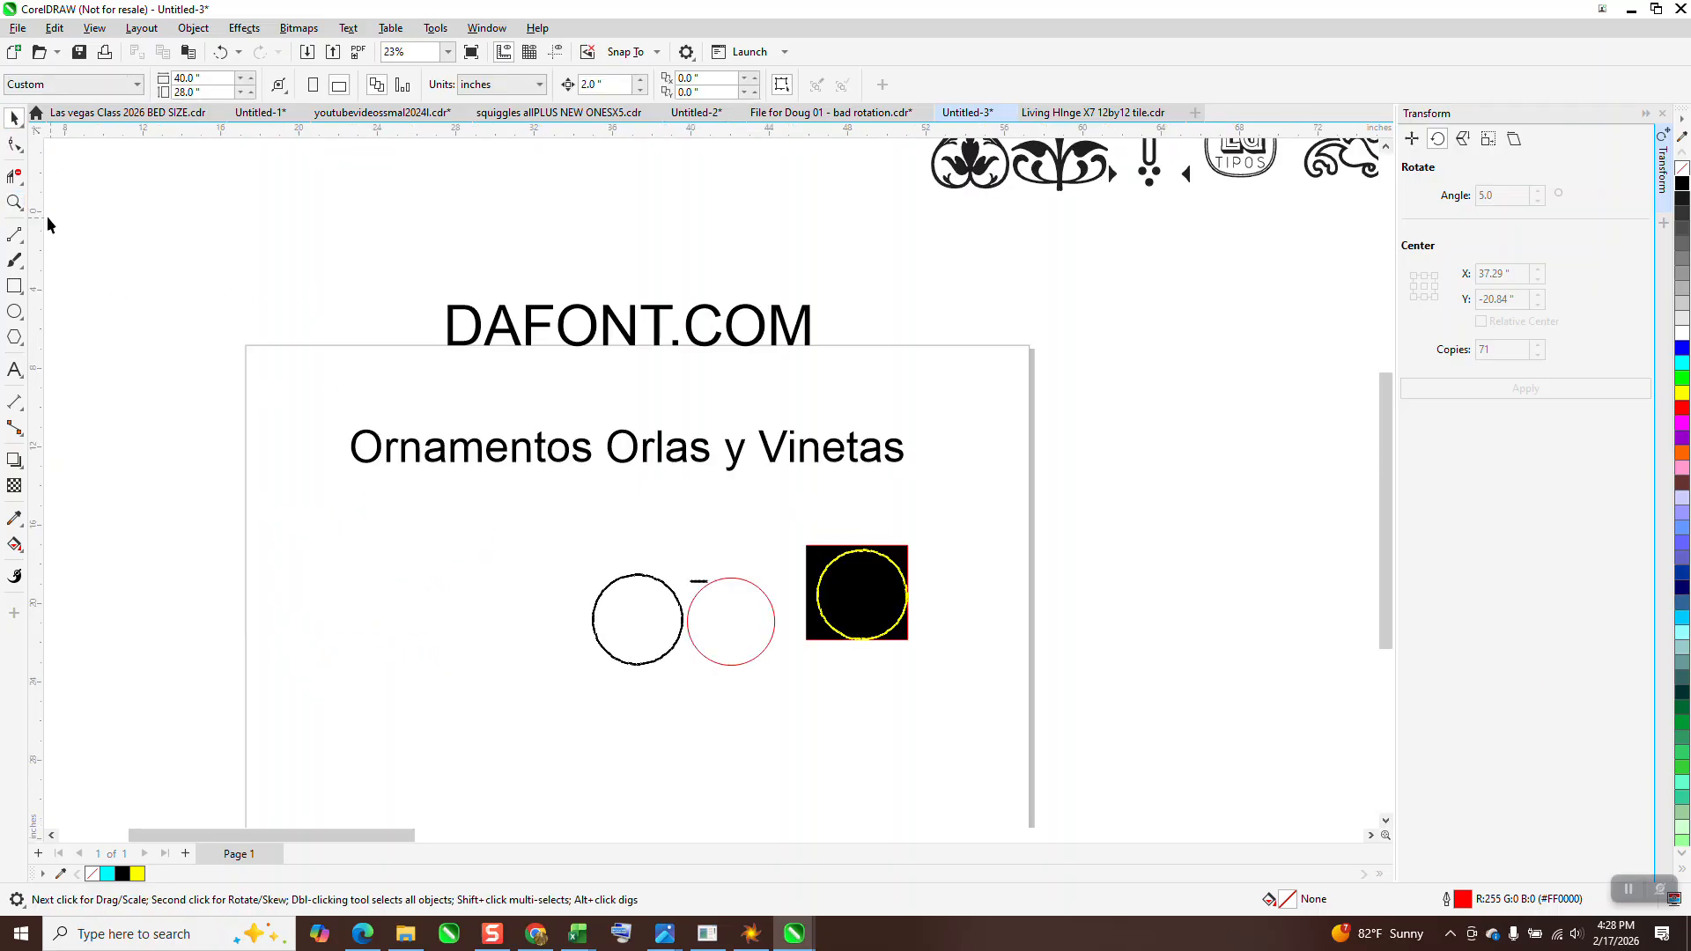
click(15, 203)
drag(591, 571, 983, 691)
drag(222, 326, 377, 400)
drag(390, 333, 504, 424)
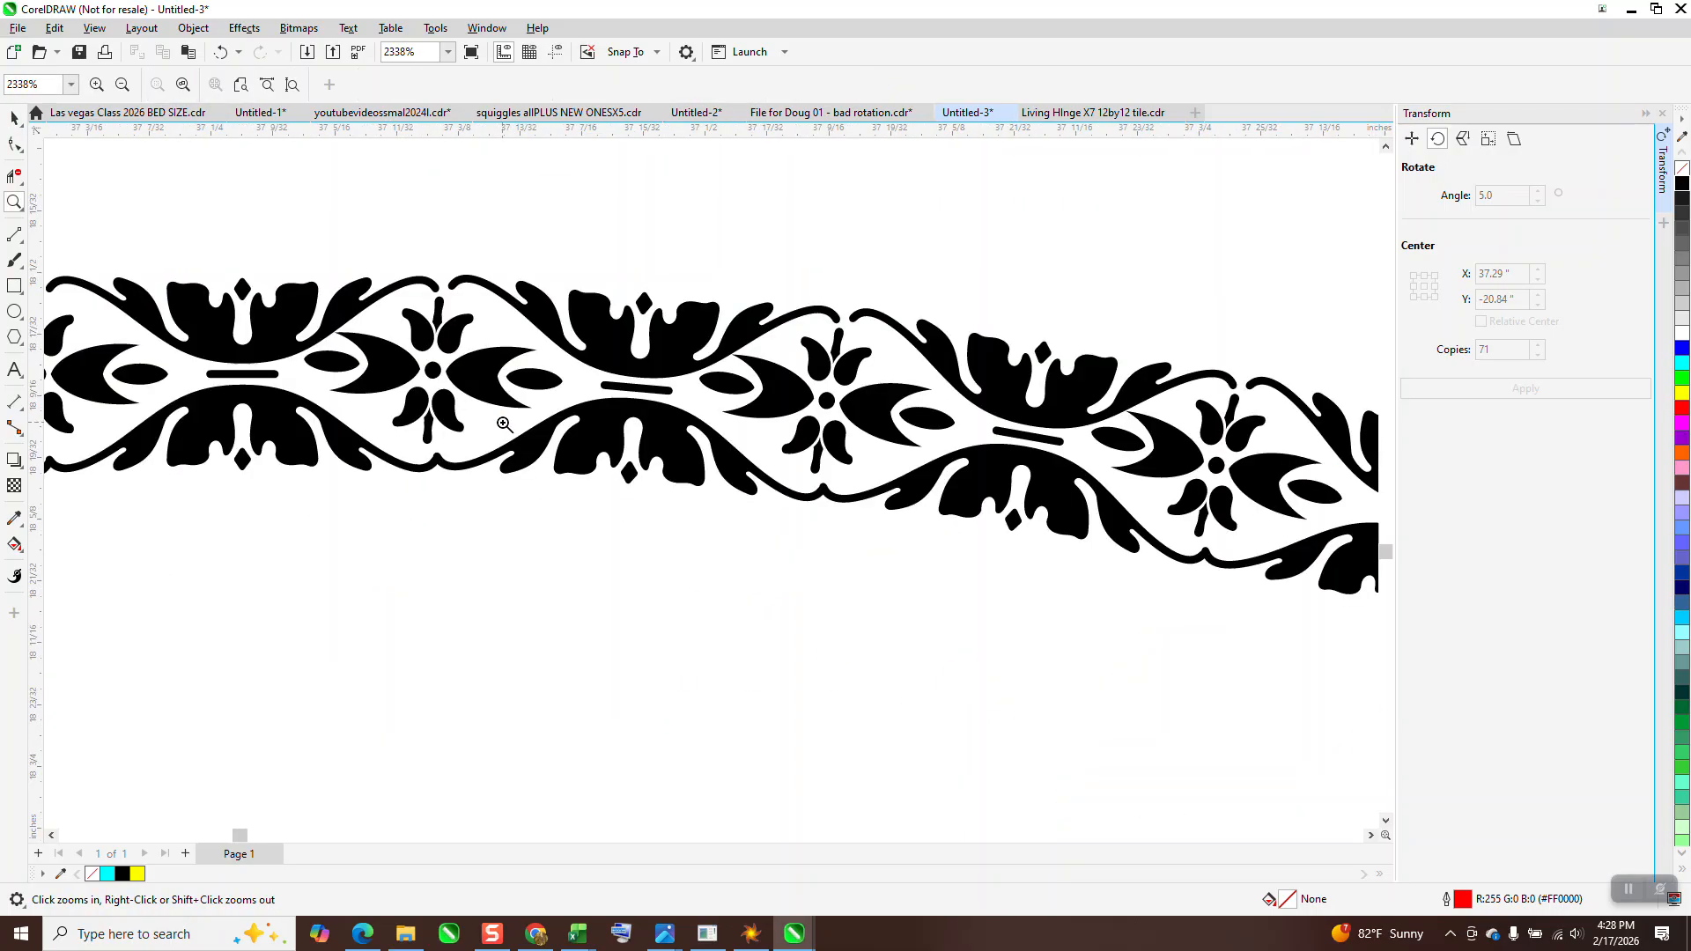
scroll(504, 424, down, 5)
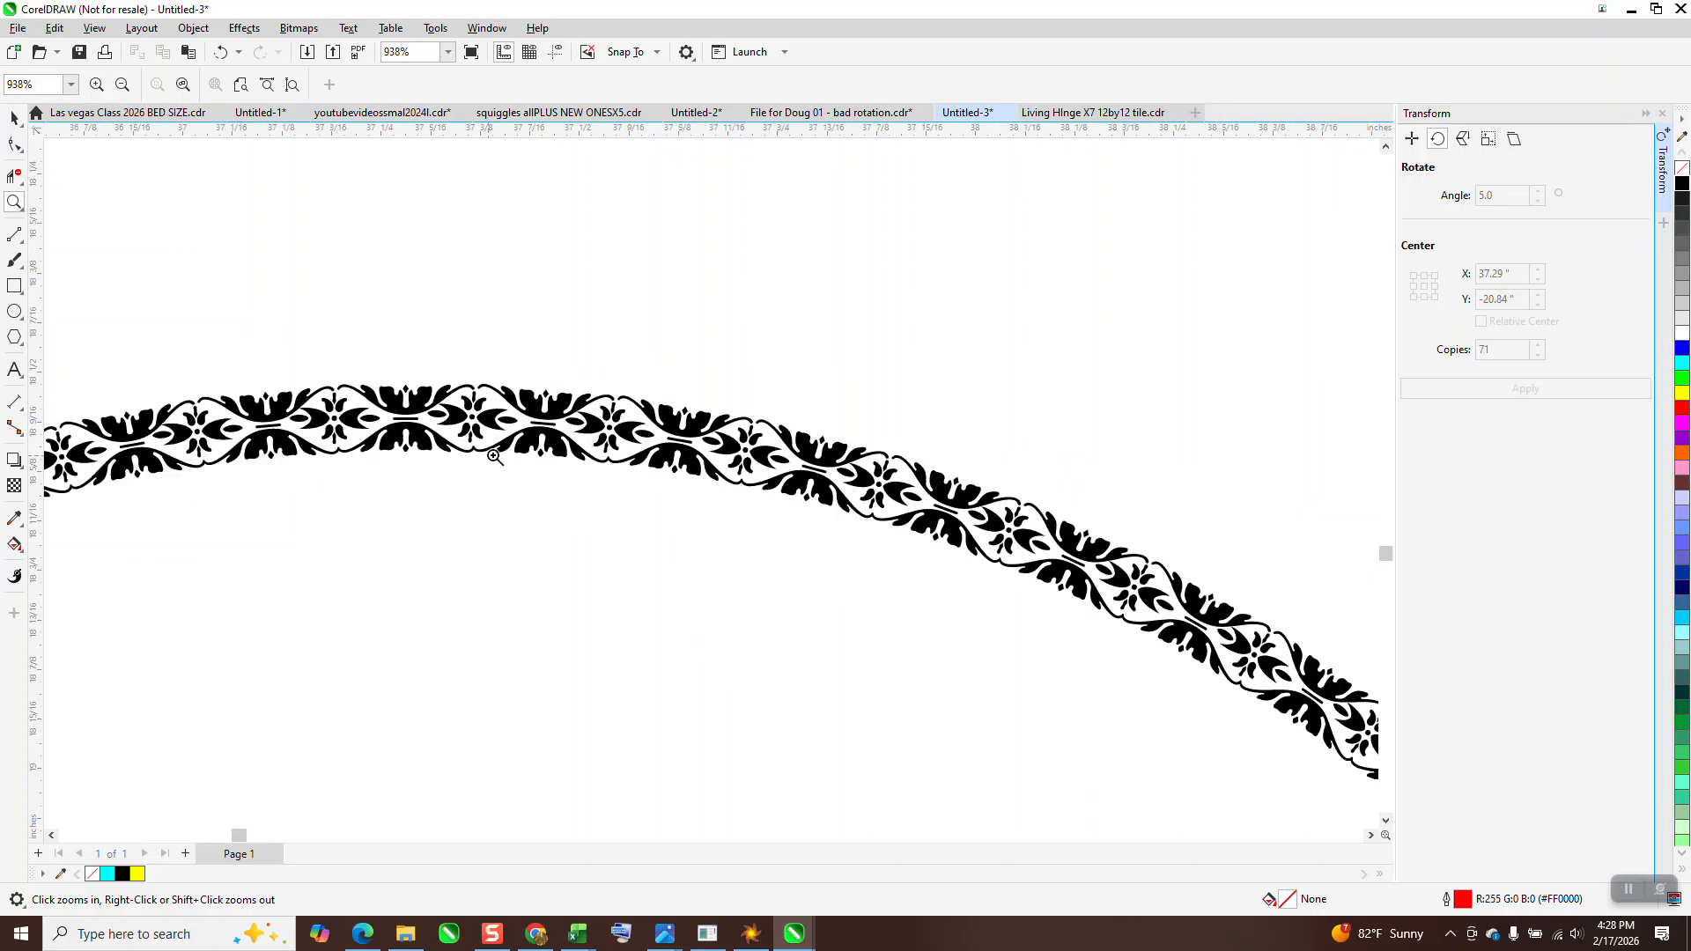
scroll(508, 450, down, 5)
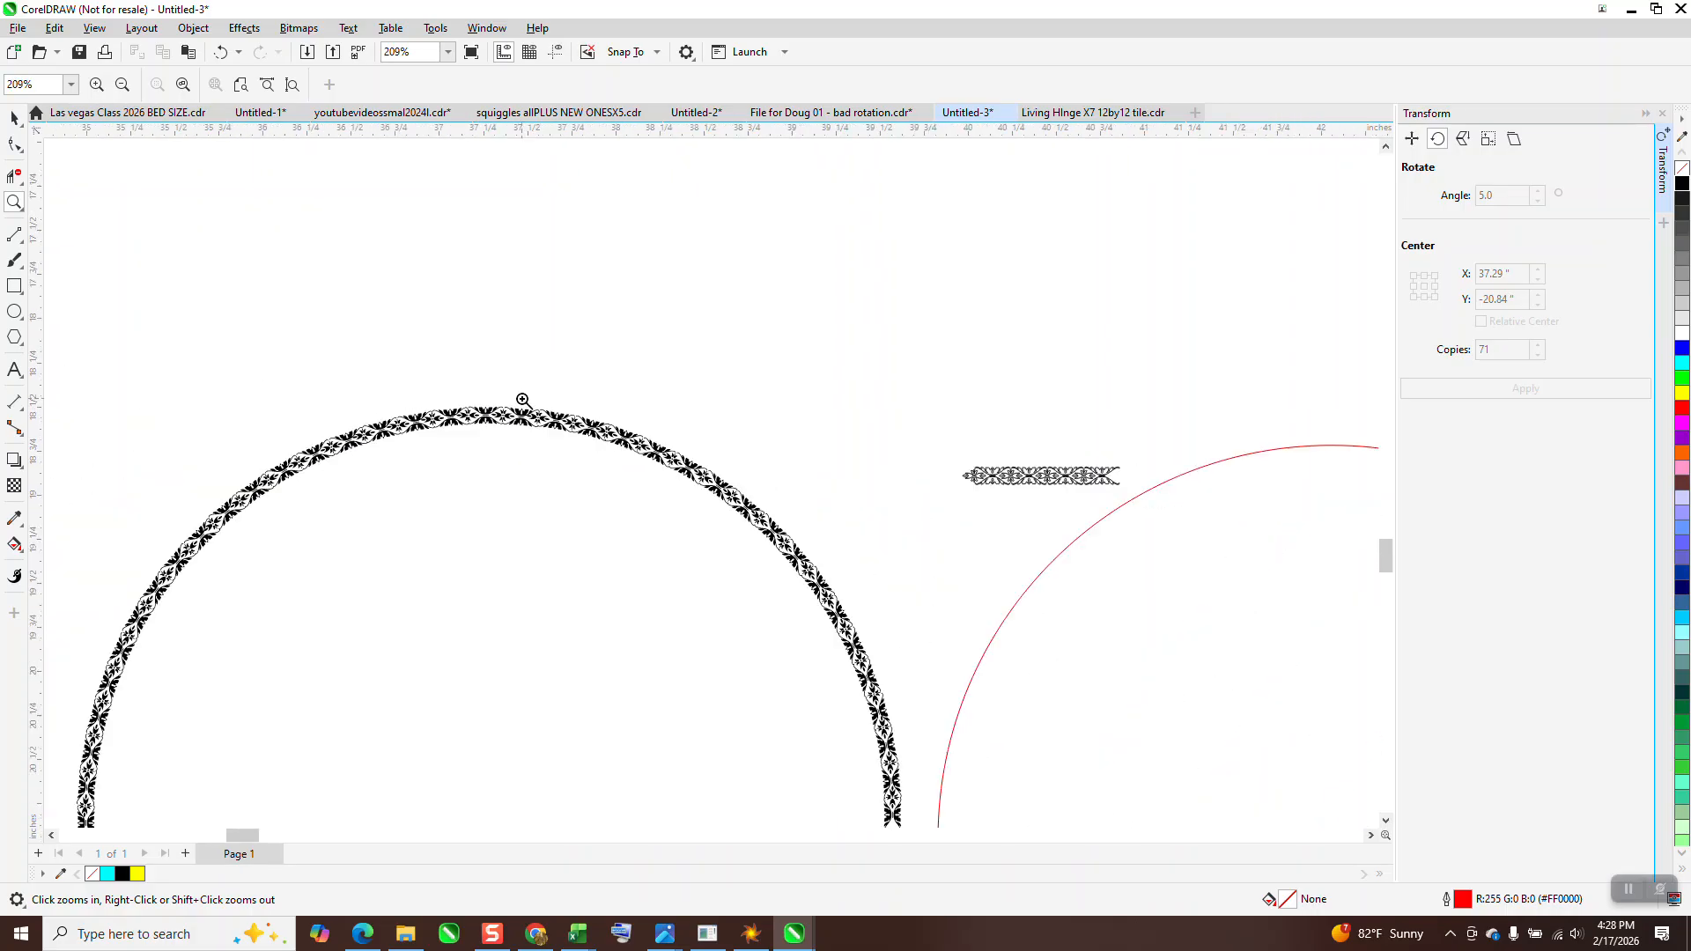